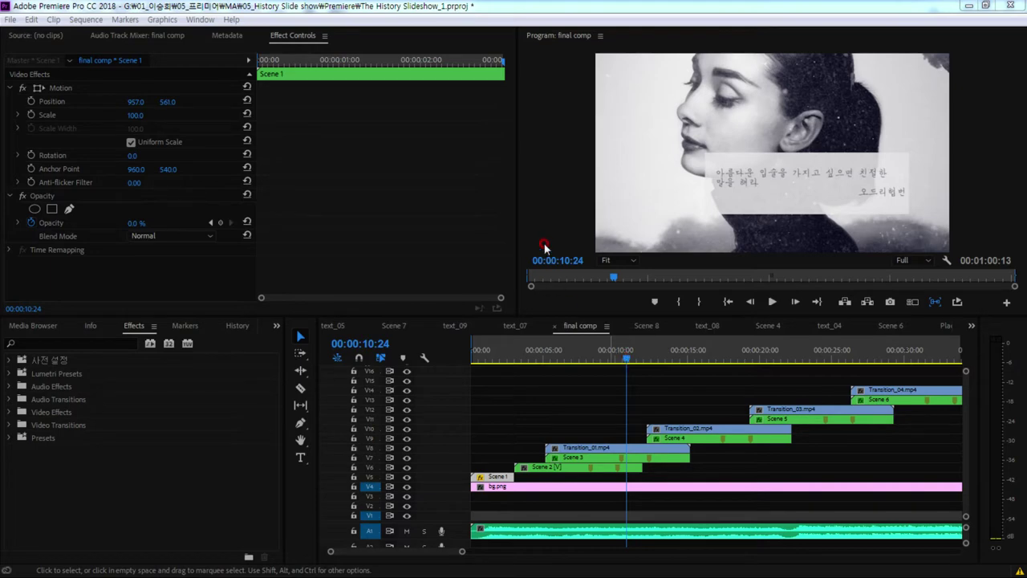
- Rewind the final comp, play it full-window to the end, then restore the workspace
{"action": "left_click", "coordinate": [551, 197]}
{"action": "key", "text": "Home"}
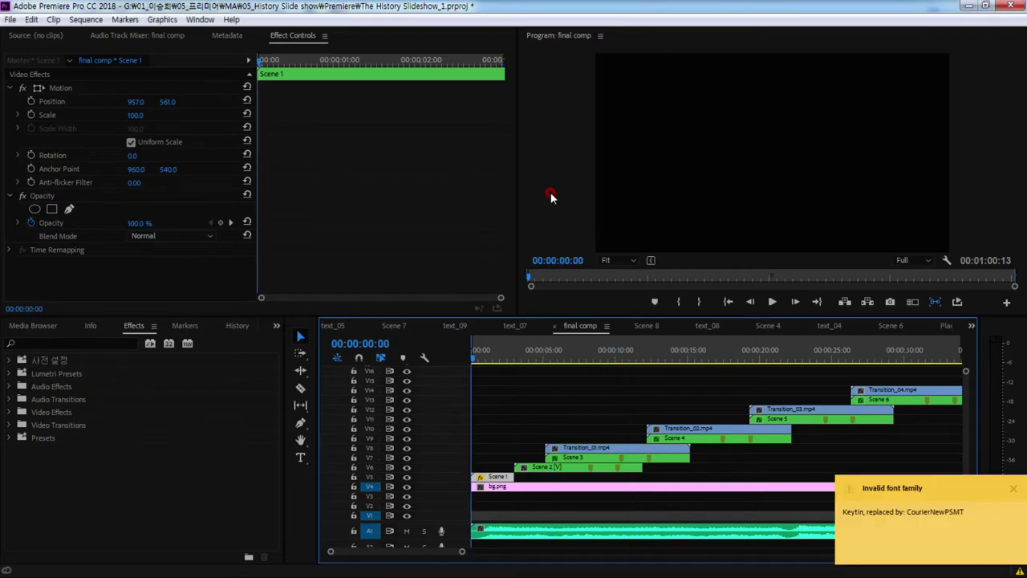
{"action": "key", "text": "grave"}
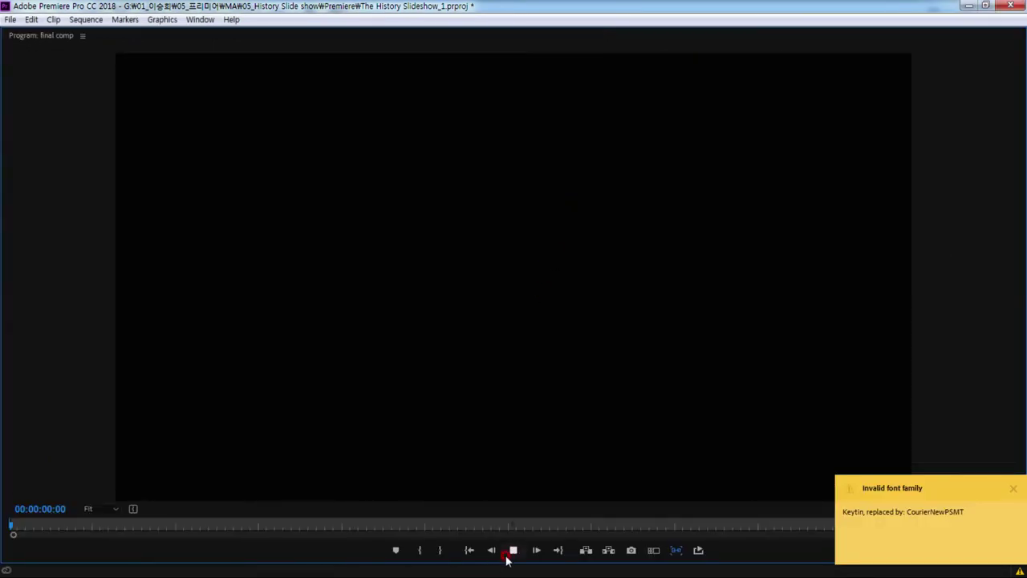
{"action": "key", "text": "space"}
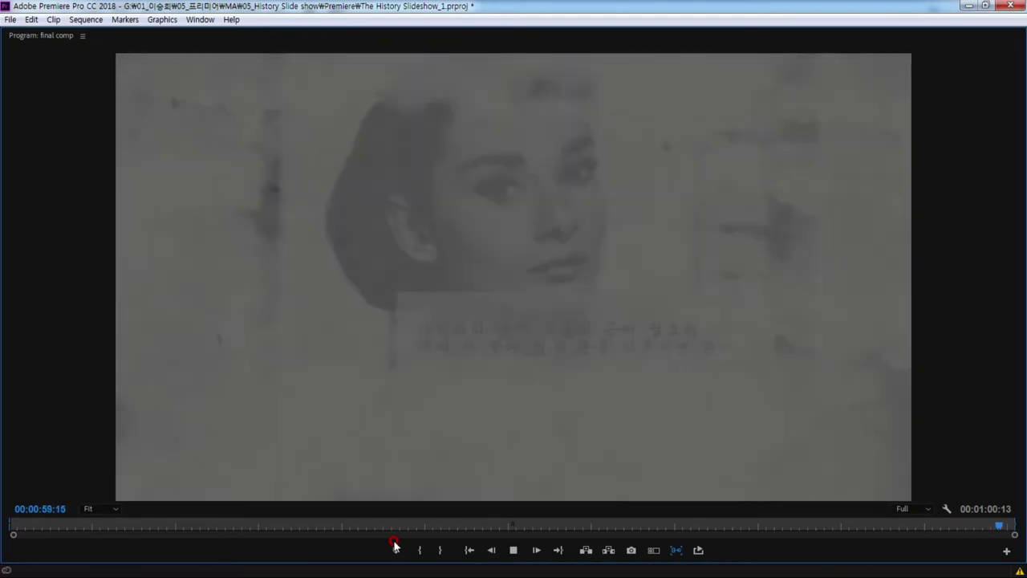
{"action": "key", "text": "grave"}
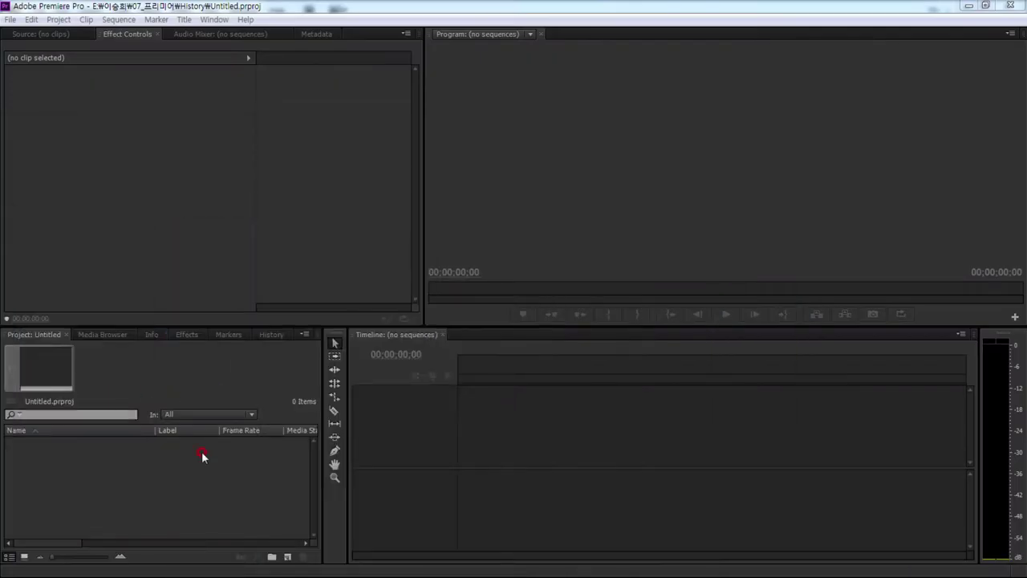
- Open the import dialog and select 01.jpg–03.jpg, clouds.mov and dust.mp4
{"action": "left_click", "coordinate": [202, 456]}
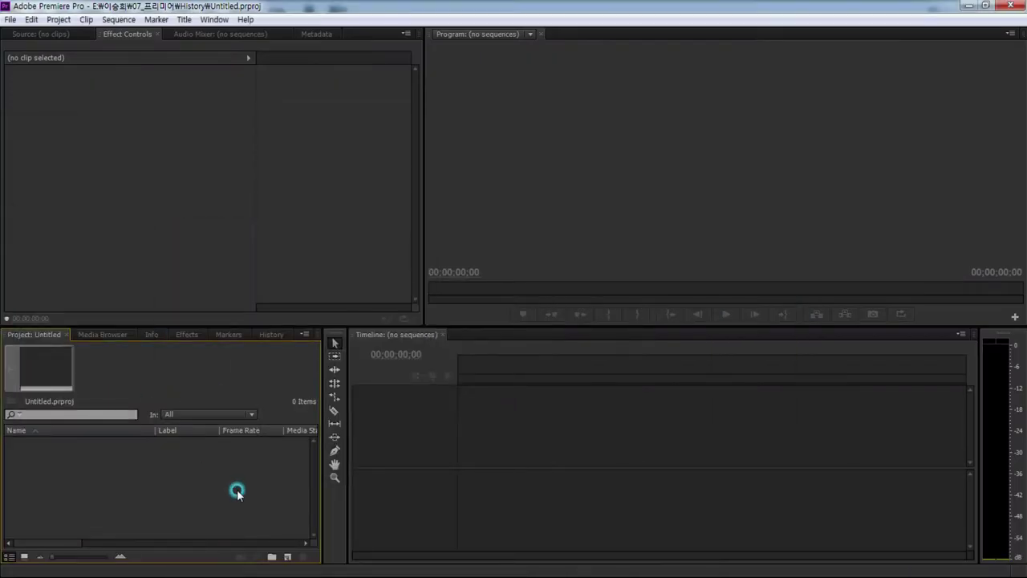
{"action": "double_click", "coordinate": [215, 481]}
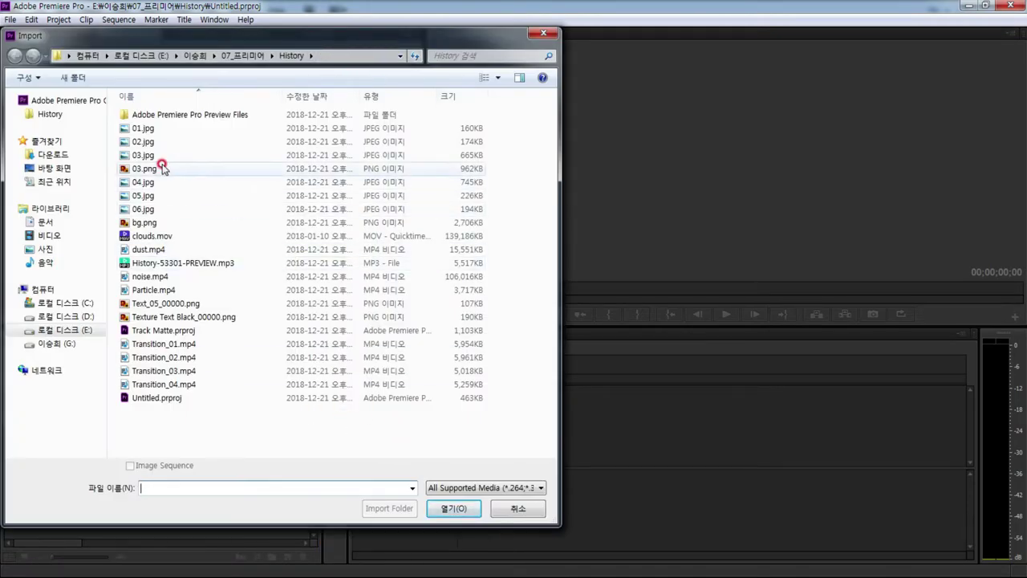
{"action": "left_click", "coordinate": [142, 129]}
{"action": "left_click", "coordinate": [144, 156], "text": "shift"}
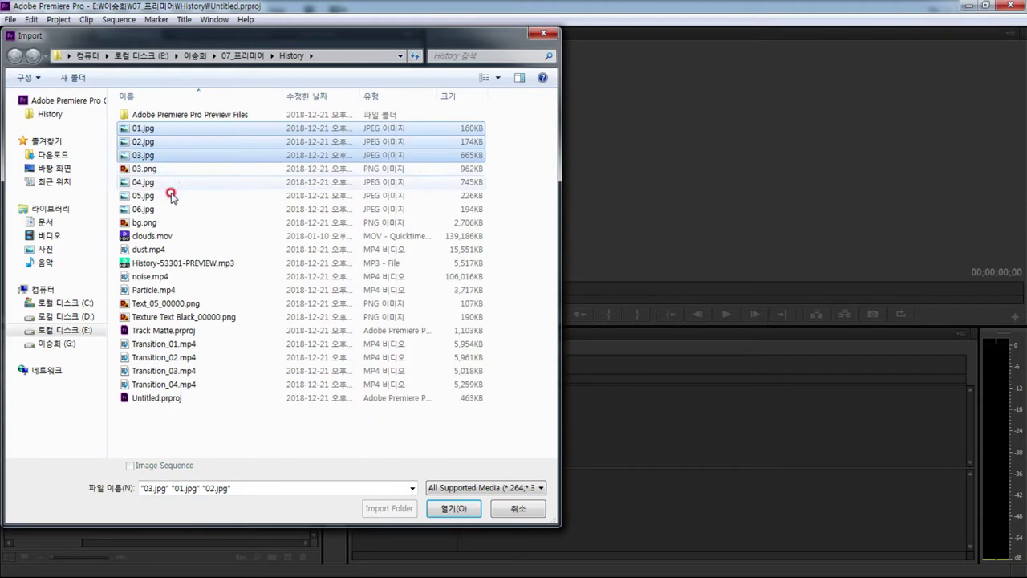
{"action": "left_click", "coordinate": [158, 237], "text": "ctrl"}
{"action": "left_click", "coordinate": [153, 249], "text": "ctrl"}
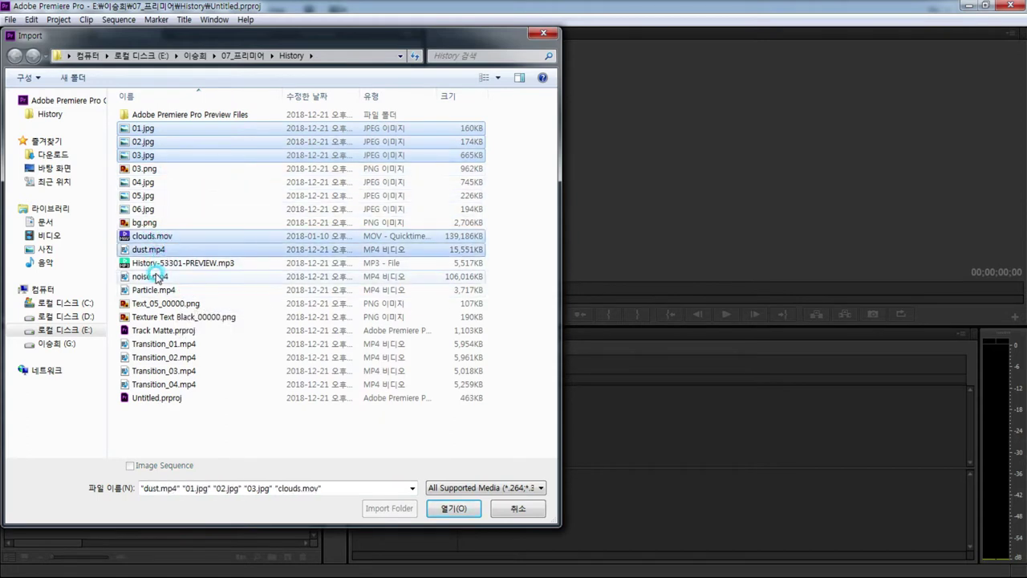
- Add the History music, noise.mp4, Particle.mp4, Text_05_00000.png and Transition_01–04, then import them
{"action": "left_click", "coordinate": [165, 263], "text": "ctrl"}
{"action": "left_click", "coordinate": [148, 276], "text": "ctrl"}
{"action": "left_click", "coordinate": [161, 290], "text": "ctrl"}
{"action": "left_click", "coordinate": [178, 304], "text": "ctrl"}
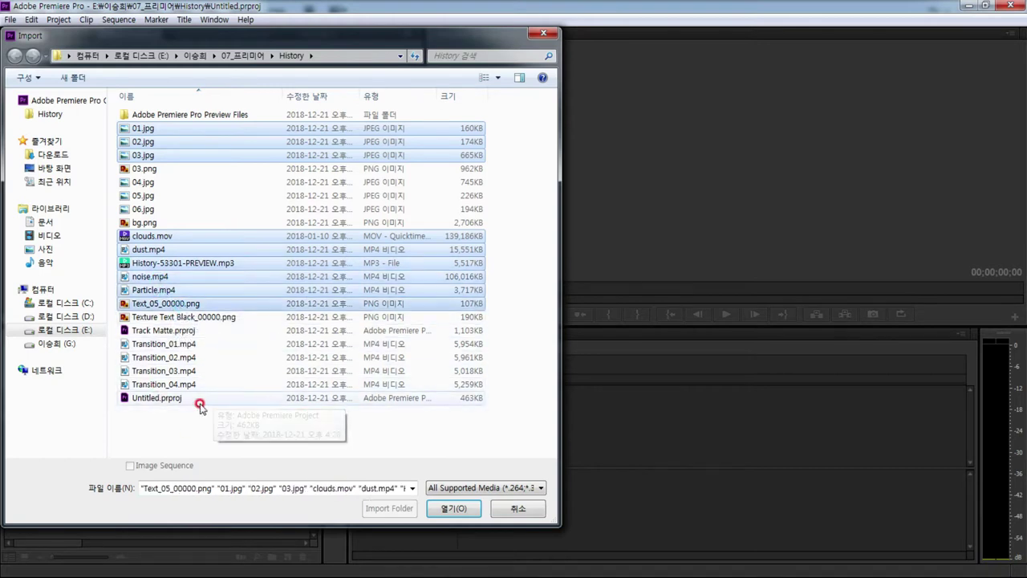
{"action": "left_click", "coordinate": [159, 346], "text": "ctrl"}
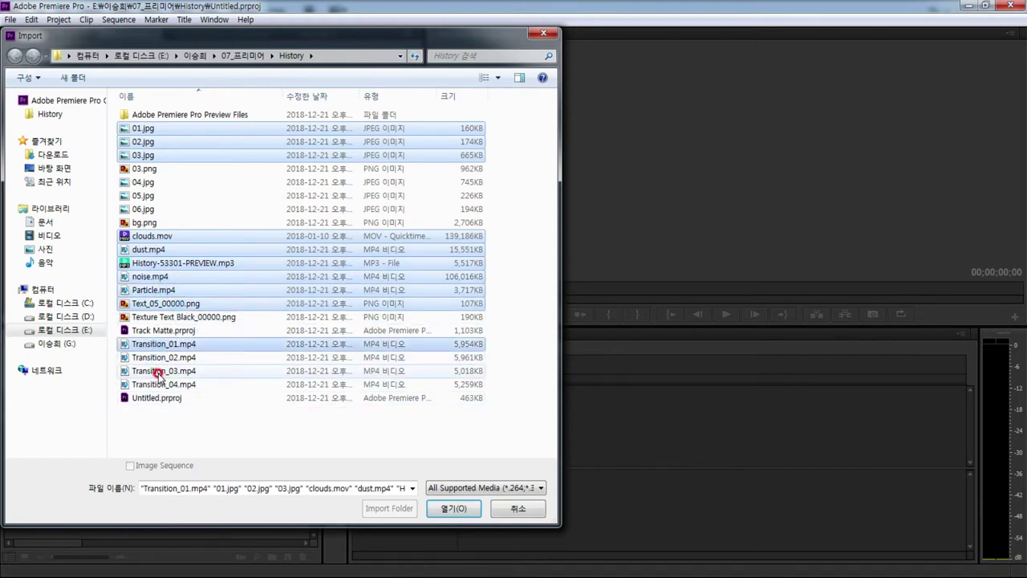
{"action": "left_click", "coordinate": [158, 371], "text": "ctrl+shift"}
{"action": "left_click", "coordinate": [160, 384], "text": "ctrl"}
{"action": "left_click", "coordinate": [444, 507]}
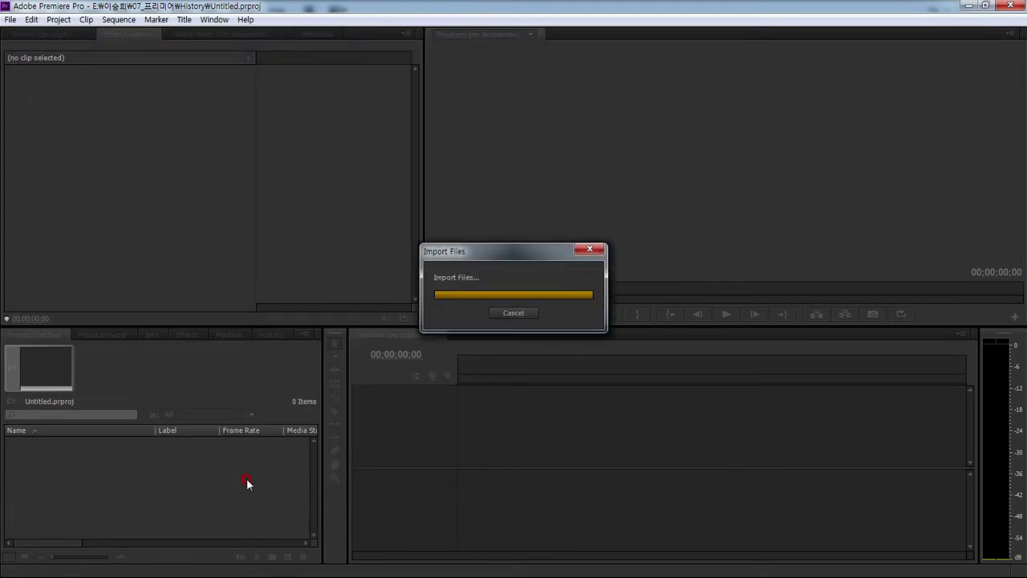
{"action": "left_click", "coordinate": [59, 451]}
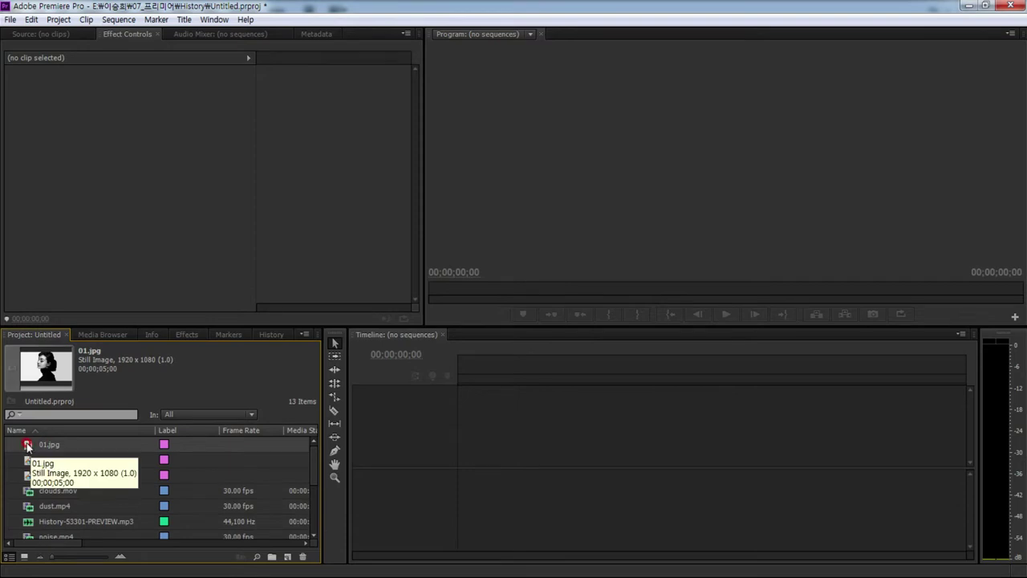
- Set the 01.jpg clip's duration to 00;00;10;00 in the new 01.jpg sequence
{"action": "scroll", "coordinate": [257, 505], "scroll_direction": "down", "scroll_amount": 1}
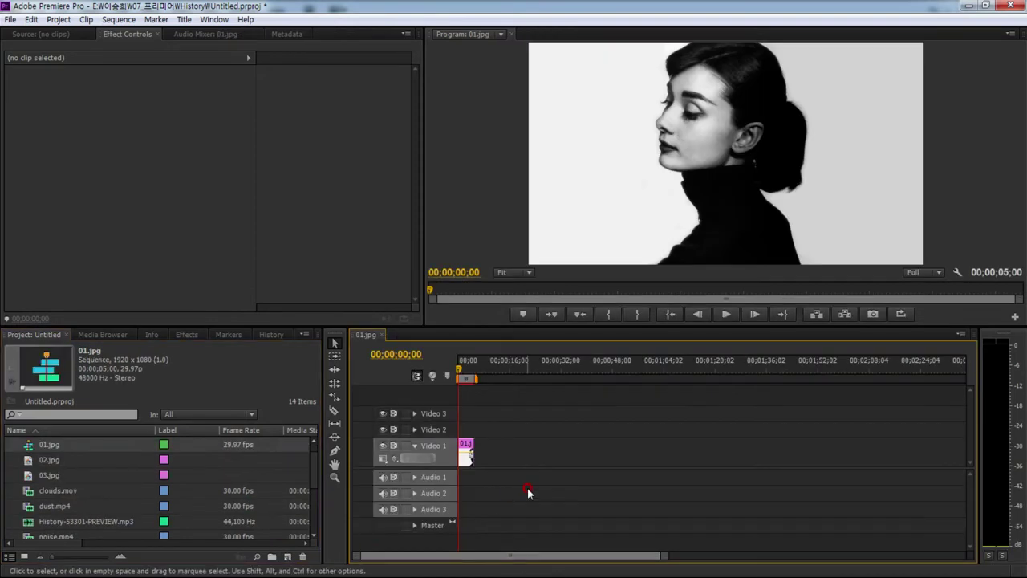
{"action": "key", "text": "backslash"}
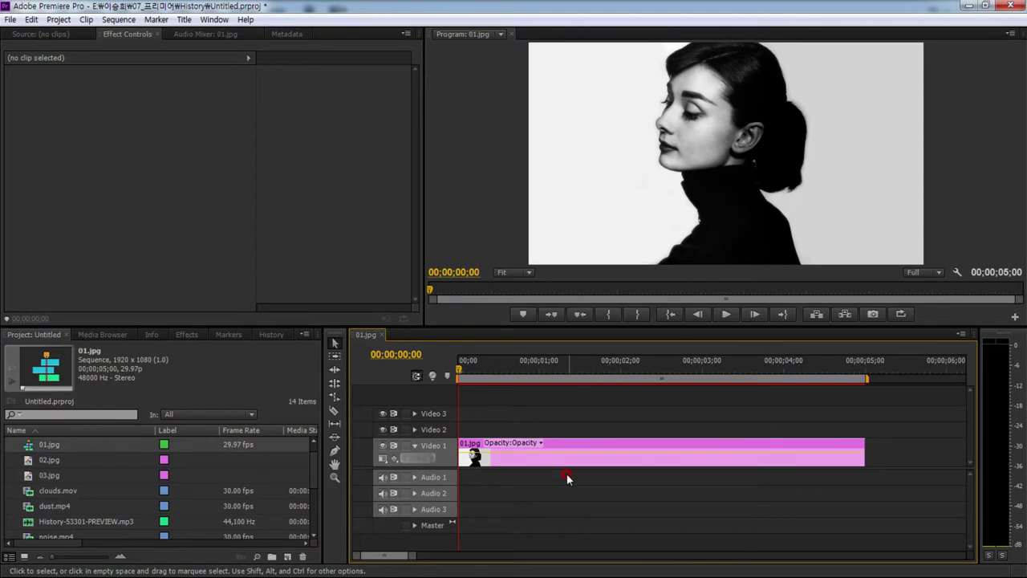
{"action": "left_click", "coordinate": [561, 460]}
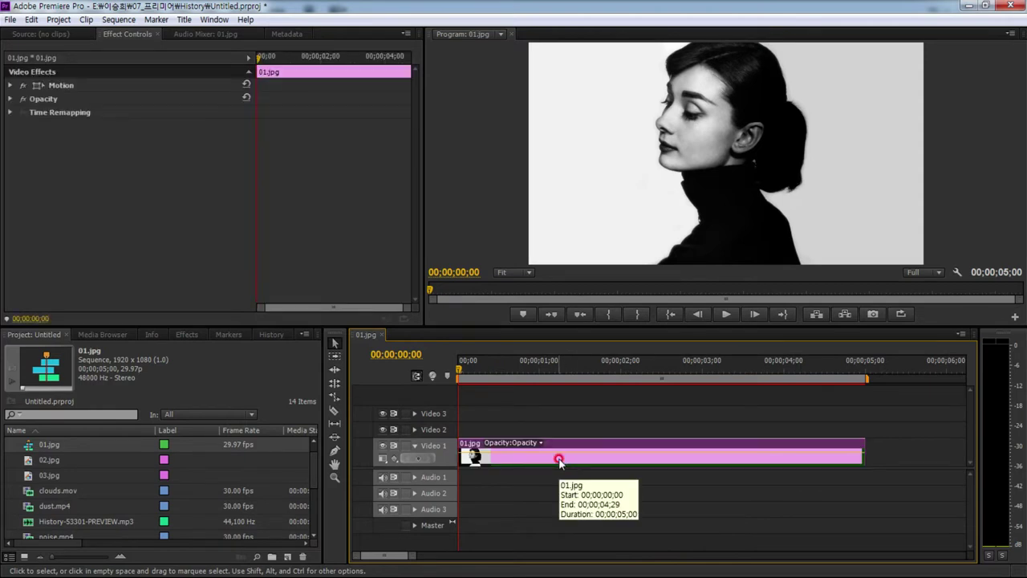
{"action": "key", "text": "ctrl+r"}
{"action": "left_click", "coordinate": [549, 276]}
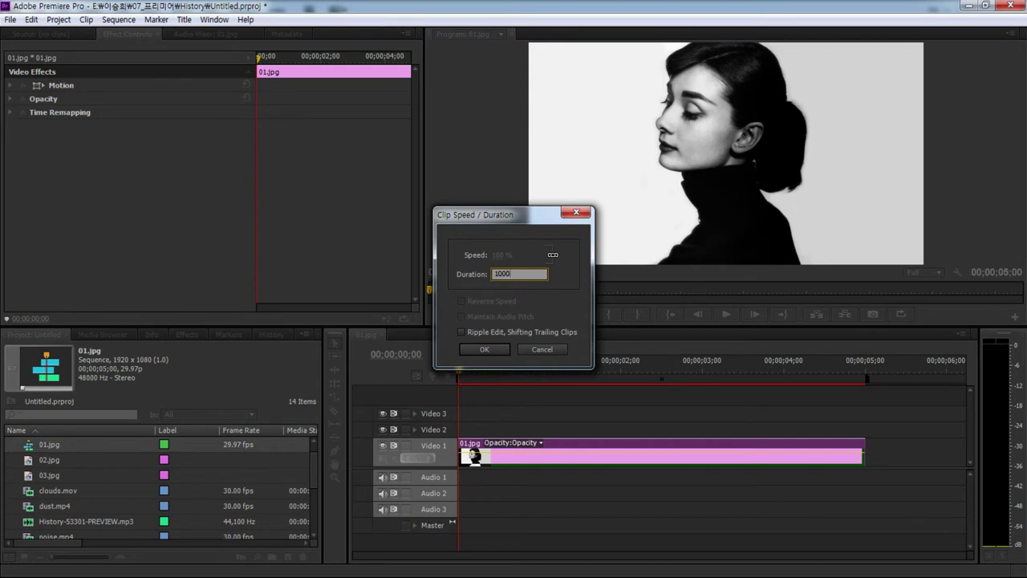
{"action": "left_click", "coordinate": [486, 349]}
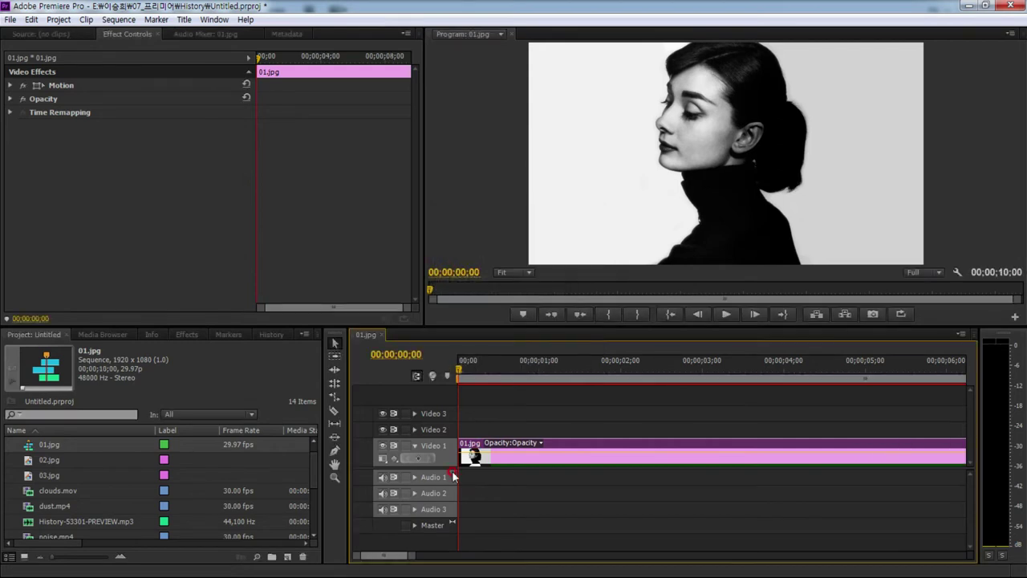
{"action": "left_click_drag", "start_coordinate": [450, 465], "coordinate": [449, 475]}
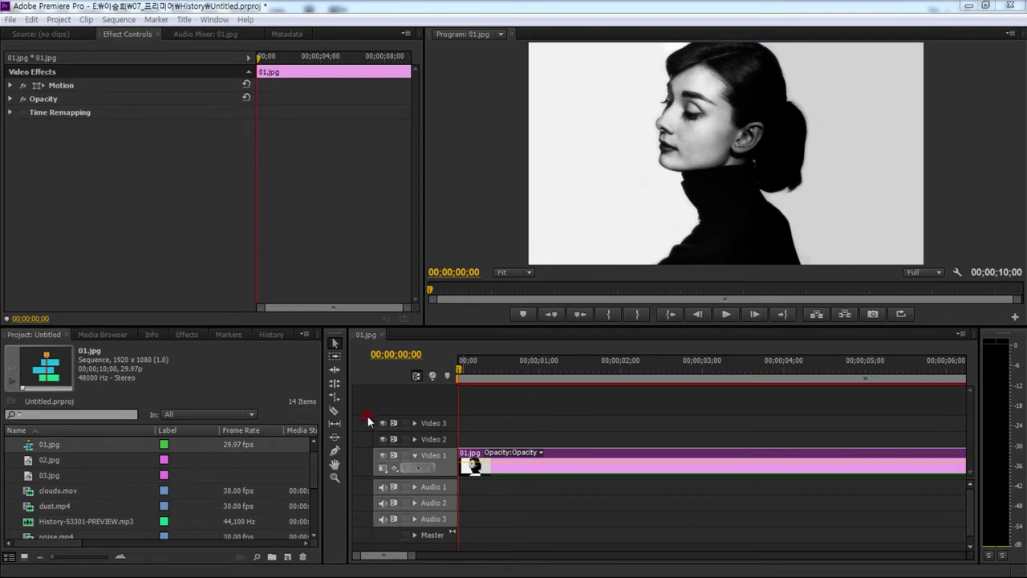
{"action": "left_click", "coordinate": [459, 372]}
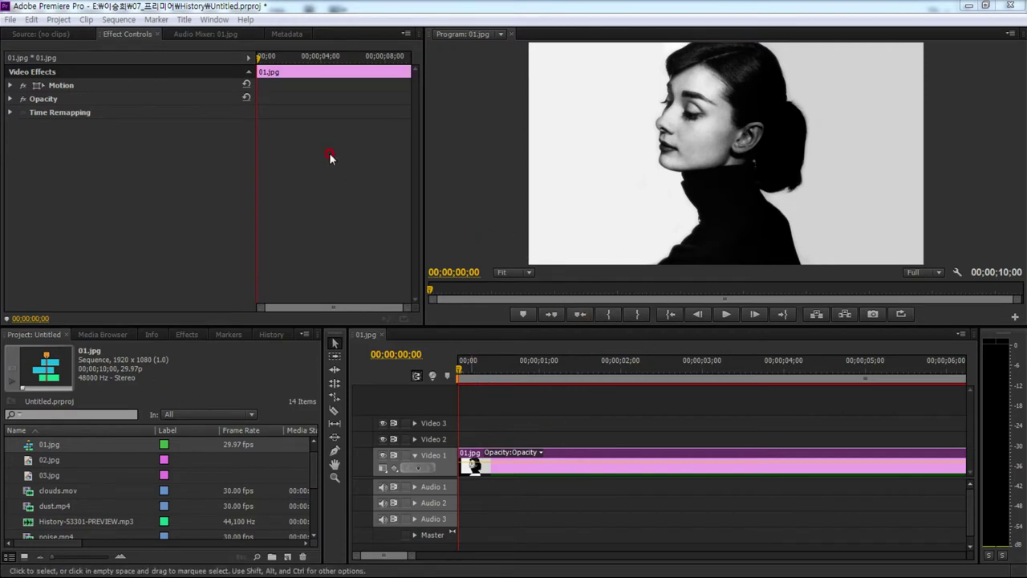
- Keyframe the photo's Motion Scale at 150 on the first frame and 100 on the last
{"action": "left_click", "coordinate": [58, 87]}
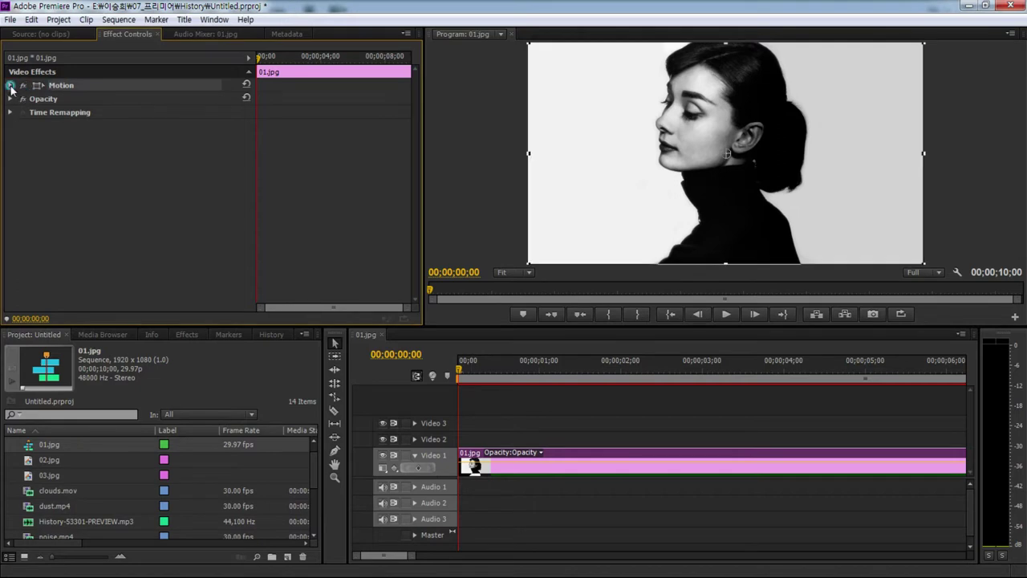
{"action": "left_click", "coordinate": [10, 85]}
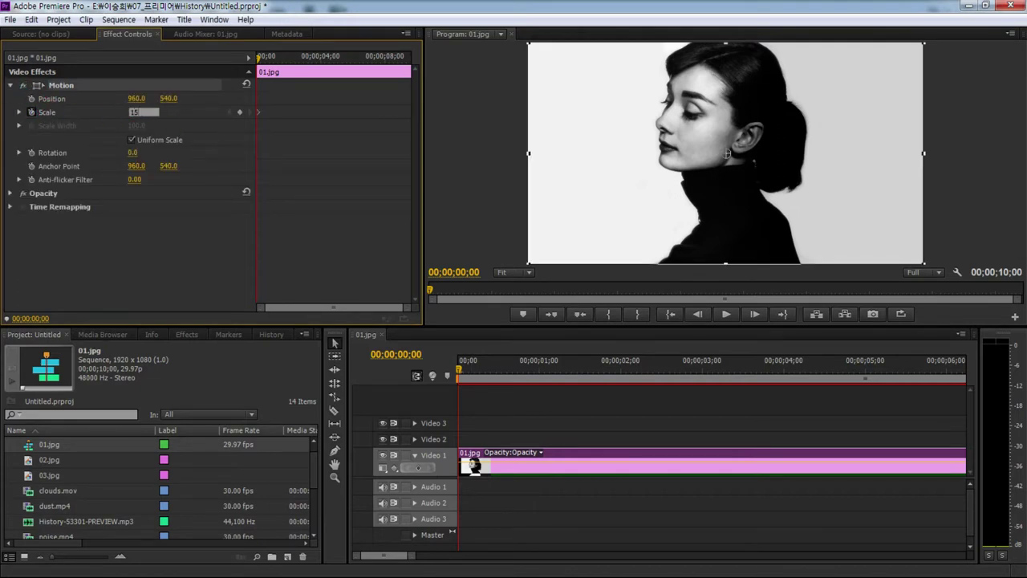
{"action": "type", "text": "0"}
{"action": "left_click", "coordinate": [230, 138]}
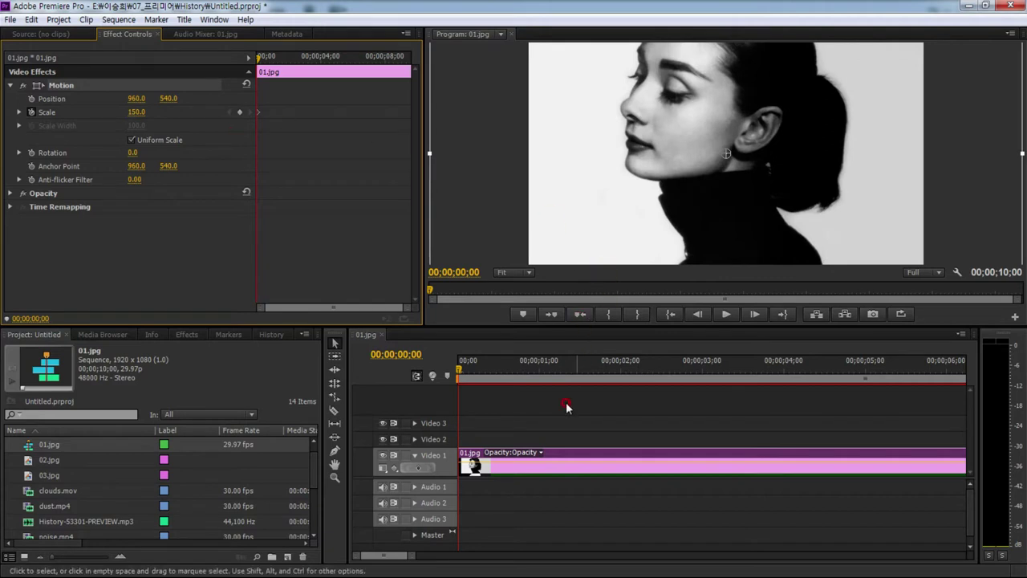
{"action": "key", "text": "End"}
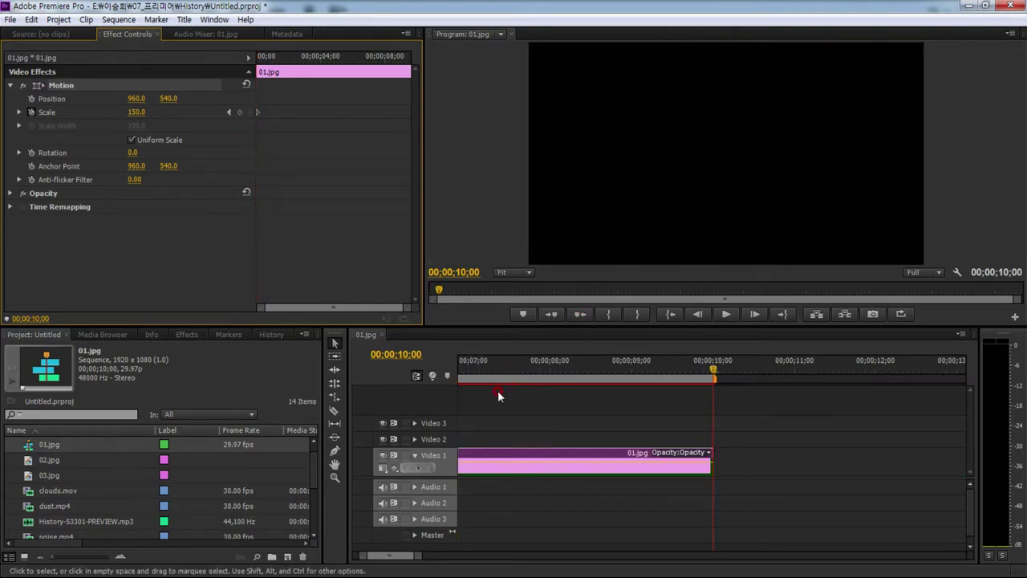
{"action": "key", "text": "Left"}
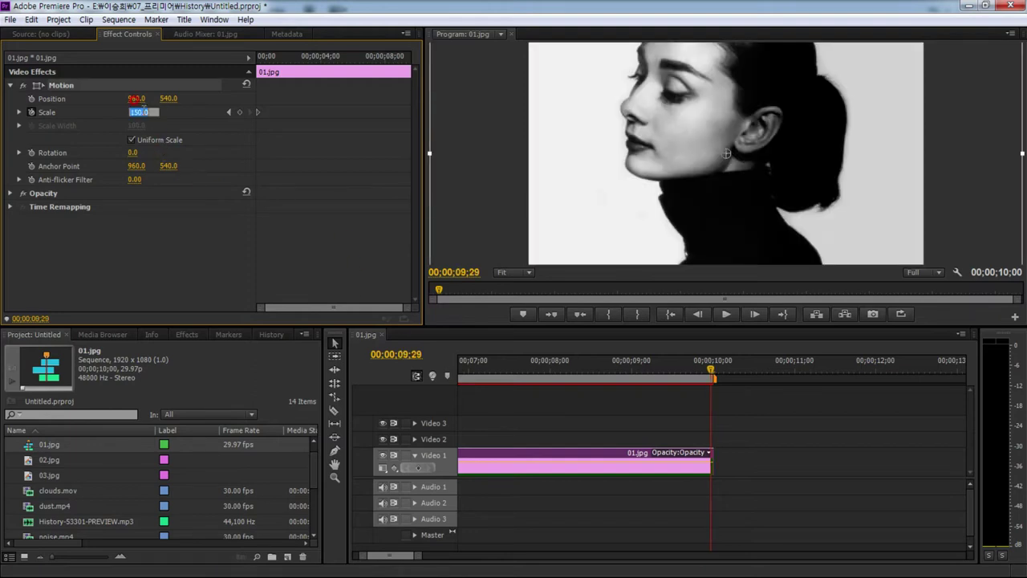
{"action": "type", "text": "100"}
{"action": "key", "text": "Return"}
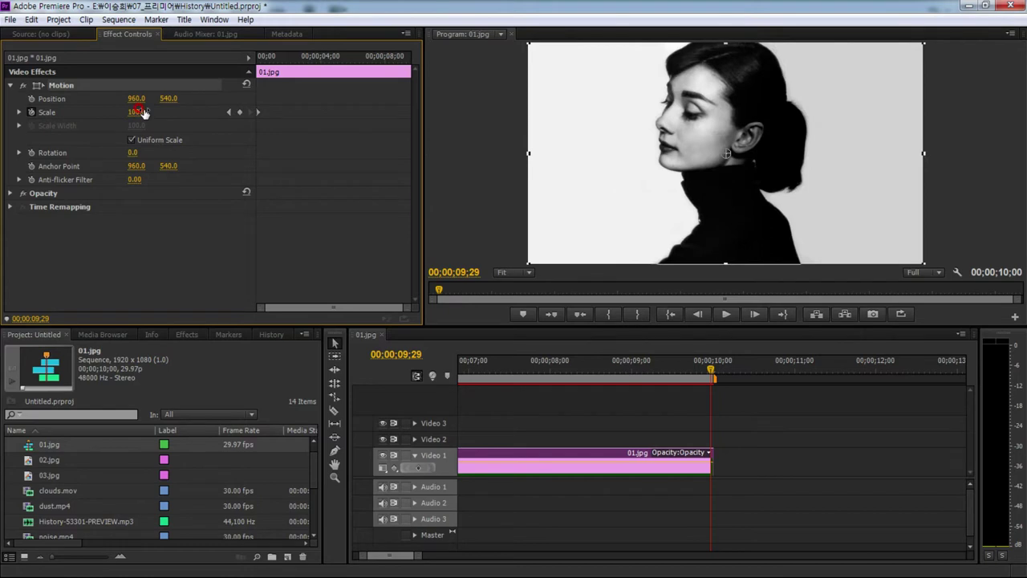
- Play back the 150-to-100 zoom-out from the start of the sequence
{"action": "key", "text": "backslash"}
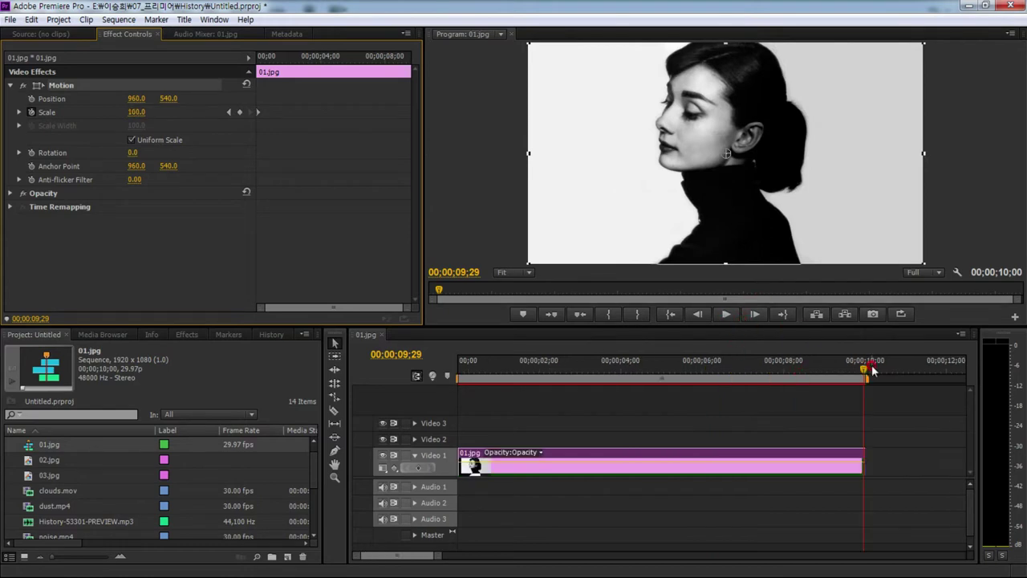
{"action": "key", "text": "Home"}
{"action": "key", "text": "space"}
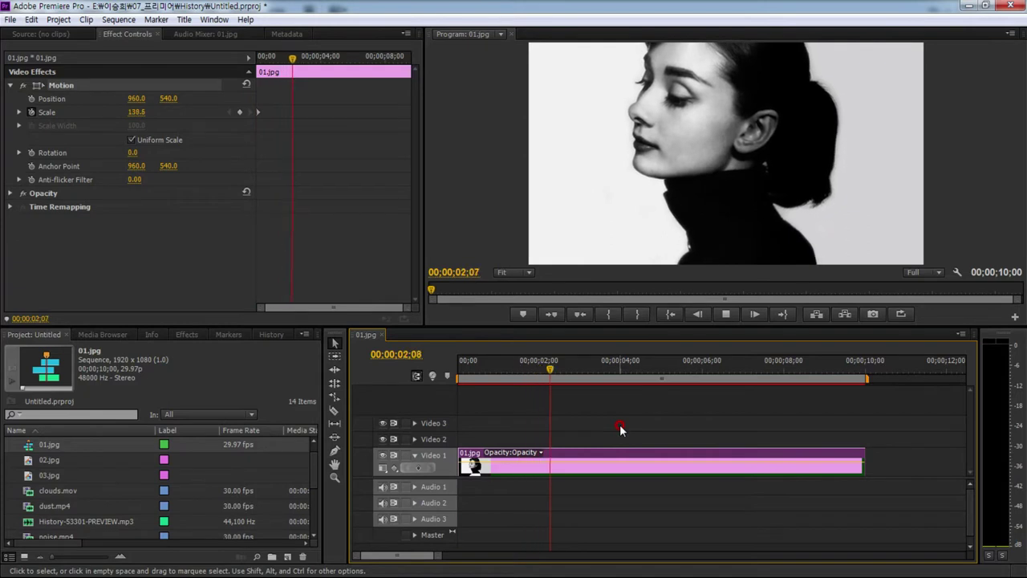
{"action": "key", "text": "space"}
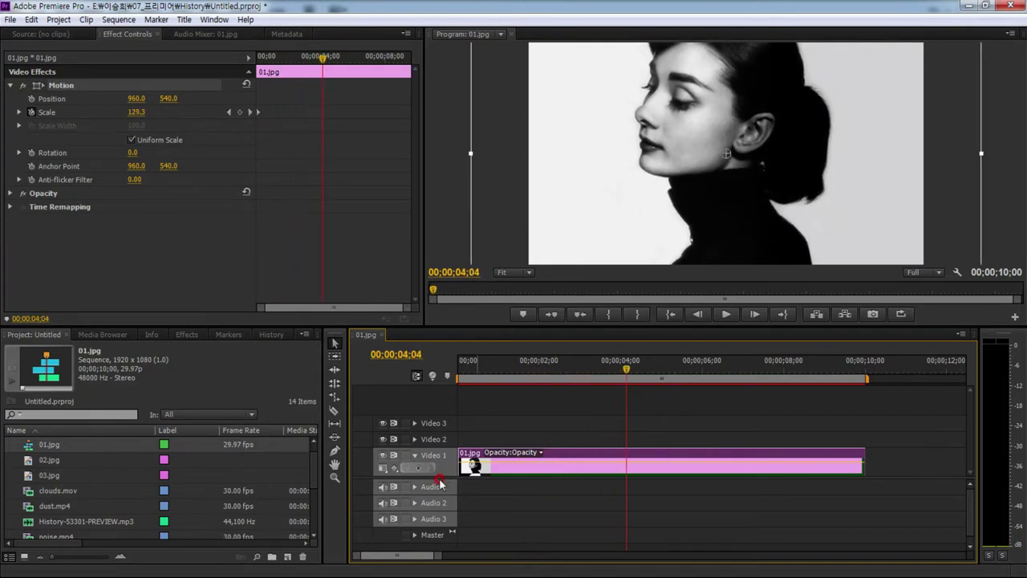
{"action": "scroll", "coordinate": [440, 479], "scroll_direction": "up", "scroll_amount": 1}
{"action": "key", "text": "Home"}
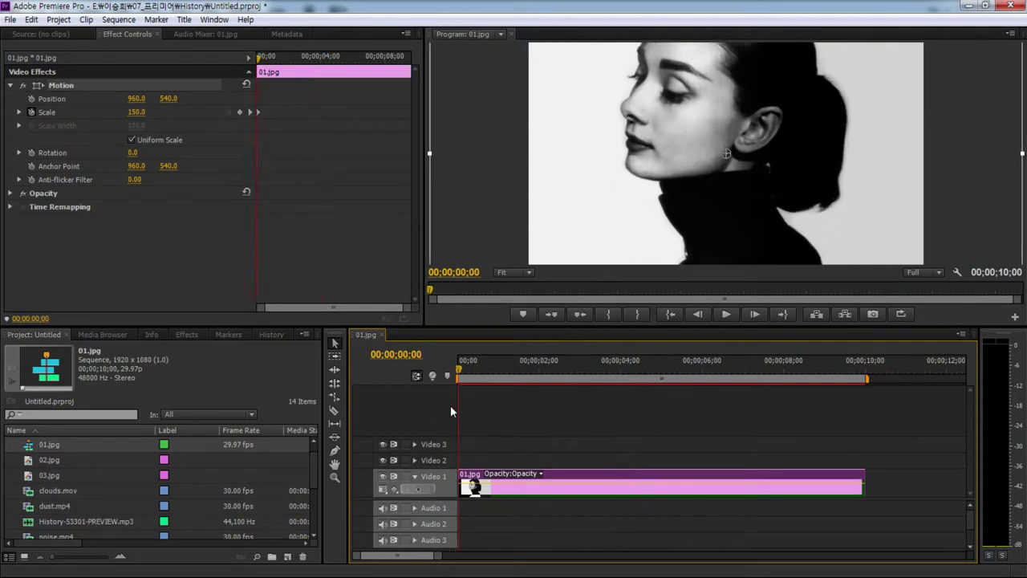
{"action": "left_click", "coordinate": [65, 492]}
- Place Text_05_00000.png on Video 2 above the photo and extend it to 10 seconds
{"action": "scroll", "coordinate": [103, 491], "scroll_direction": "down", "scroll_amount": 2}
{"action": "scroll", "coordinate": [94, 494], "scroll_direction": "down", "scroll_amount": 1}
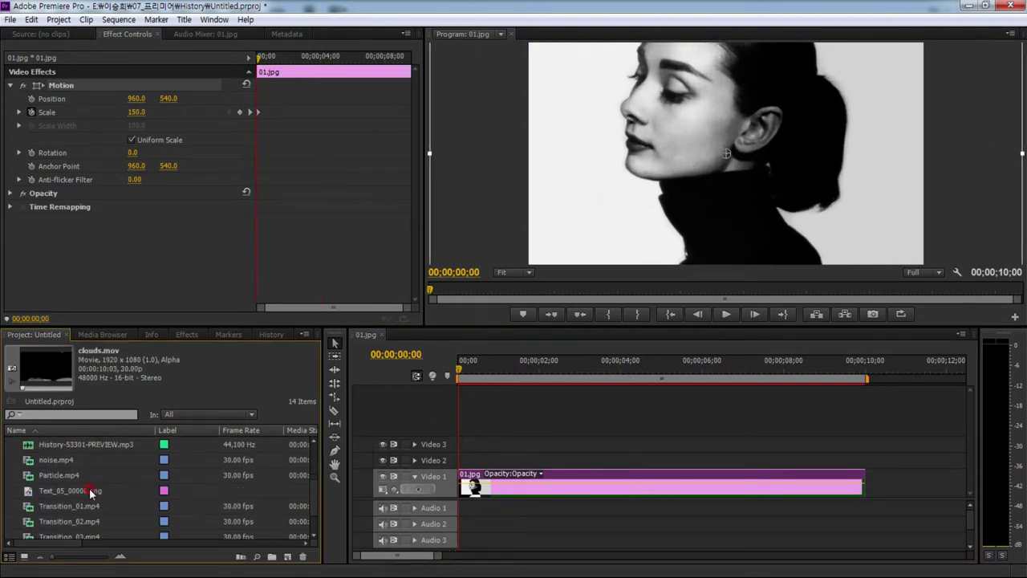
{"action": "left_click_drag", "start_coordinate": [73, 493], "coordinate": [571, 465]}
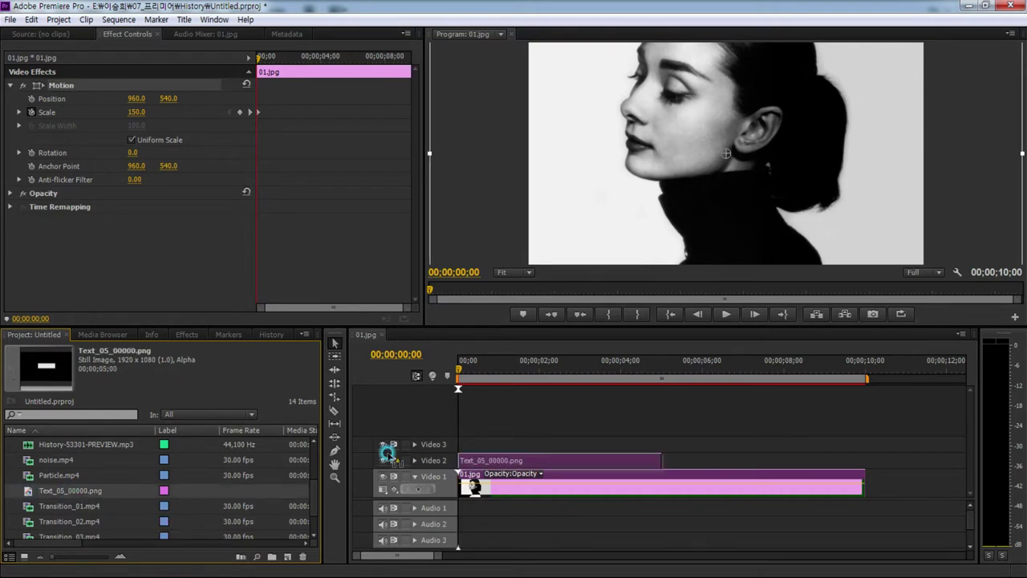
{"action": "mouse_move", "coordinate": [659, 461]}
{"action": "left_mouse_down"}
{"action": "mouse_move", "coordinate": [837, 446]}
{"action": "mouse_move", "coordinate": [863, 459]}
{"action": "left_mouse_up"}
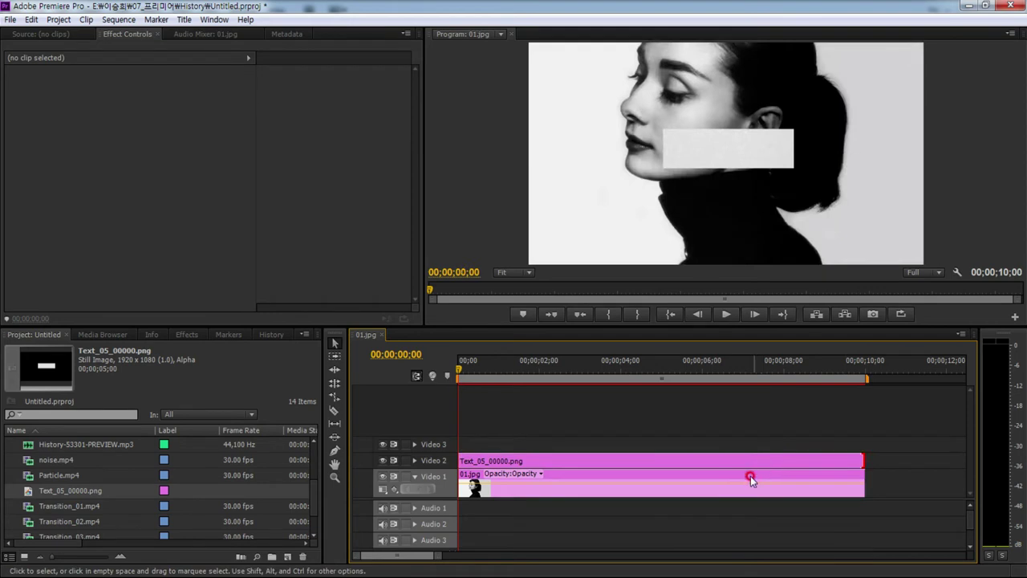
{"action": "left_click", "coordinate": [659, 465]}
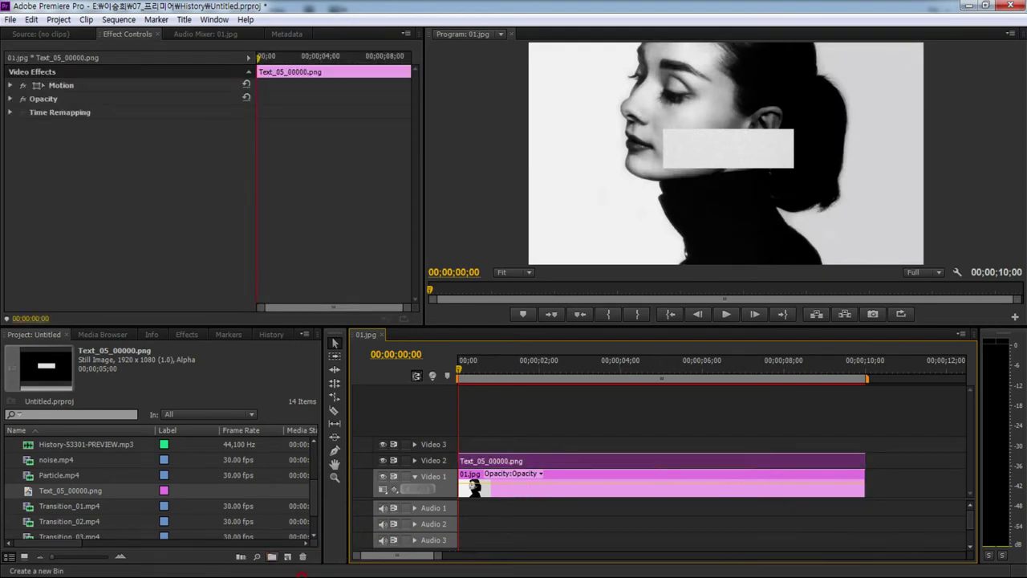
{"action": "left_click", "coordinate": [288, 562]}
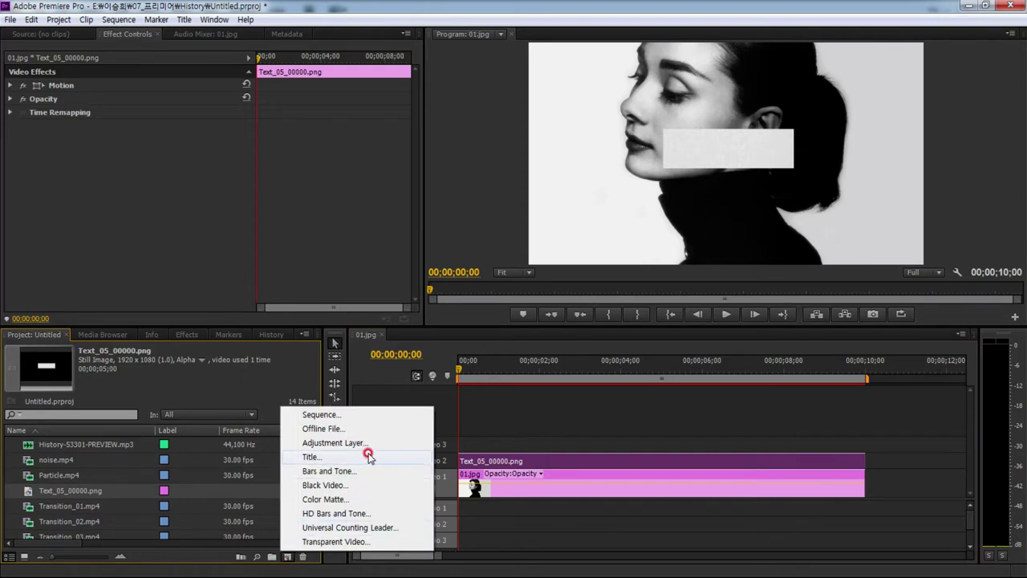
- Create a new title over the background video, paste the Korean quote and give it a black style
{"action": "left_click", "coordinate": [337, 459]}
{"action": "left_click", "coordinate": [520, 356]}
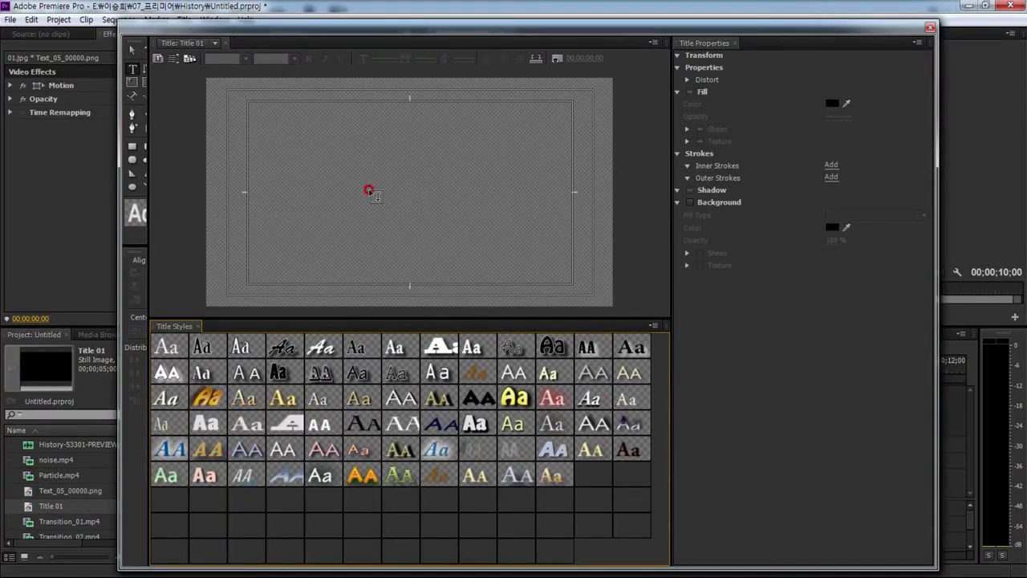
{"action": "left_click", "coordinate": [558, 61]}
{"action": "left_click", "coordinate": [379, 180]}
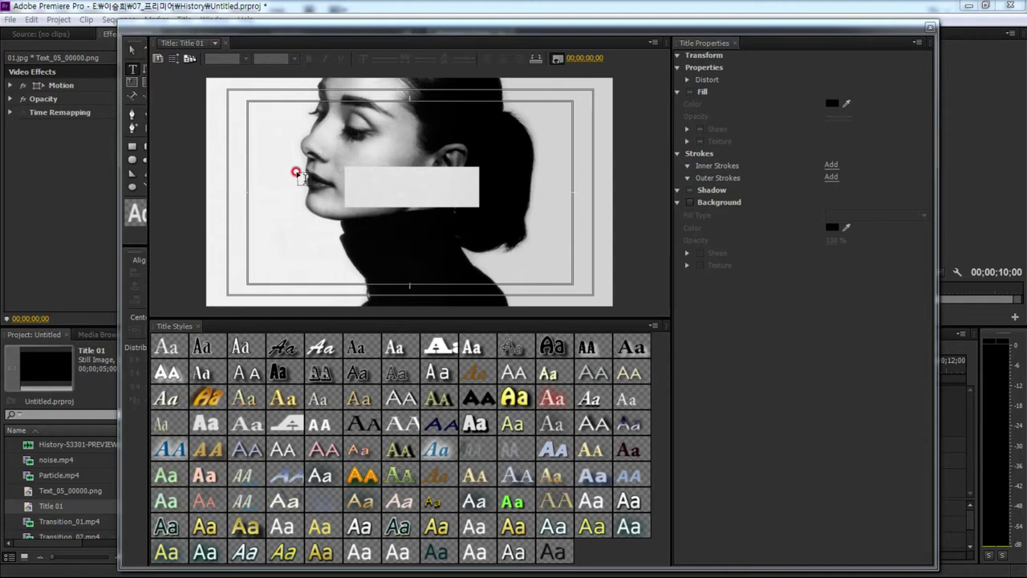
{"action": "left_click", "coordinate": [360, 175]}
{"action": "key", "text": "ctrl+v"}
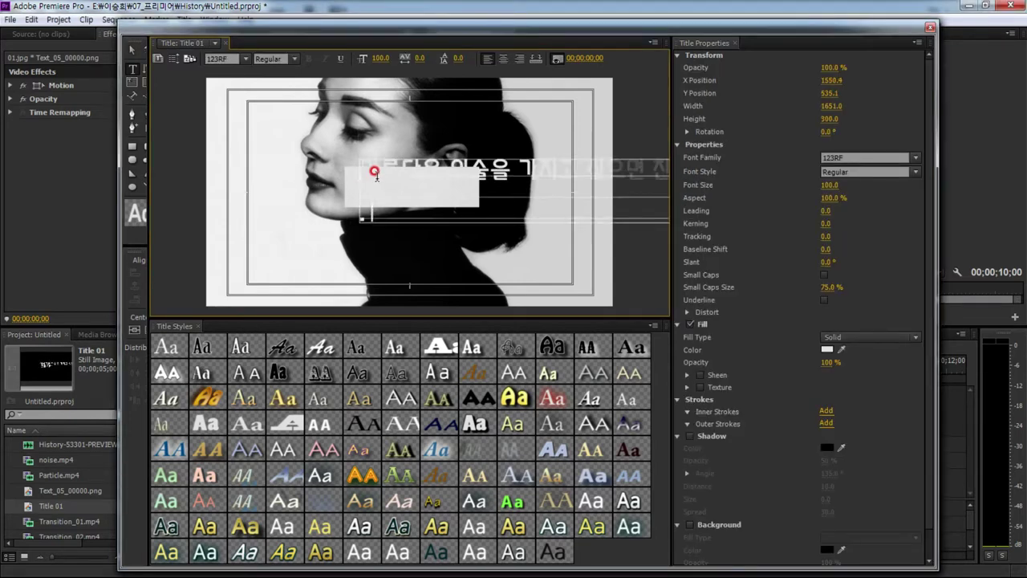
{"action": "left_click", "coordinate": [132, 50]}
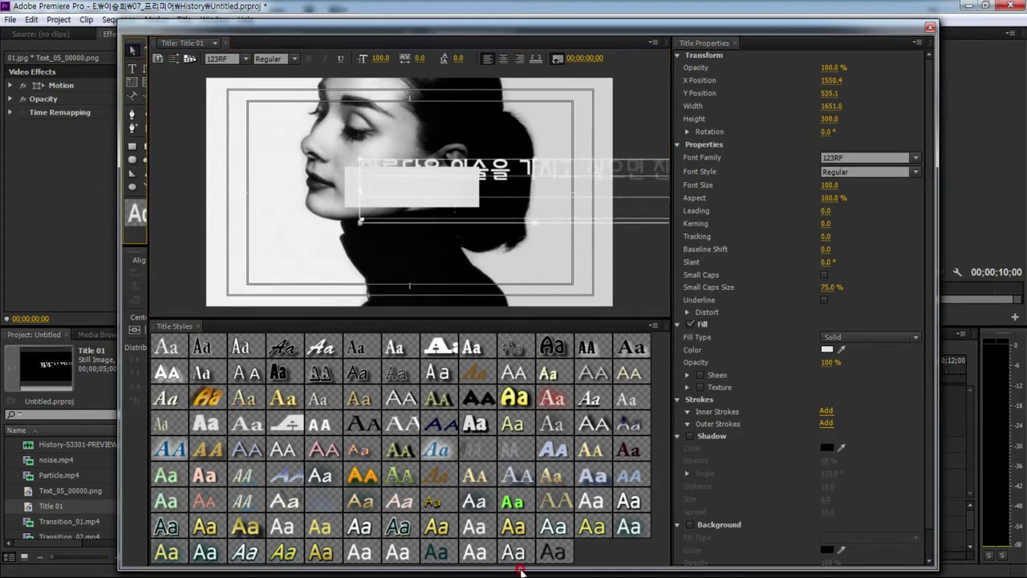
{"action": "left_click", "coordinate": [552, 552]}
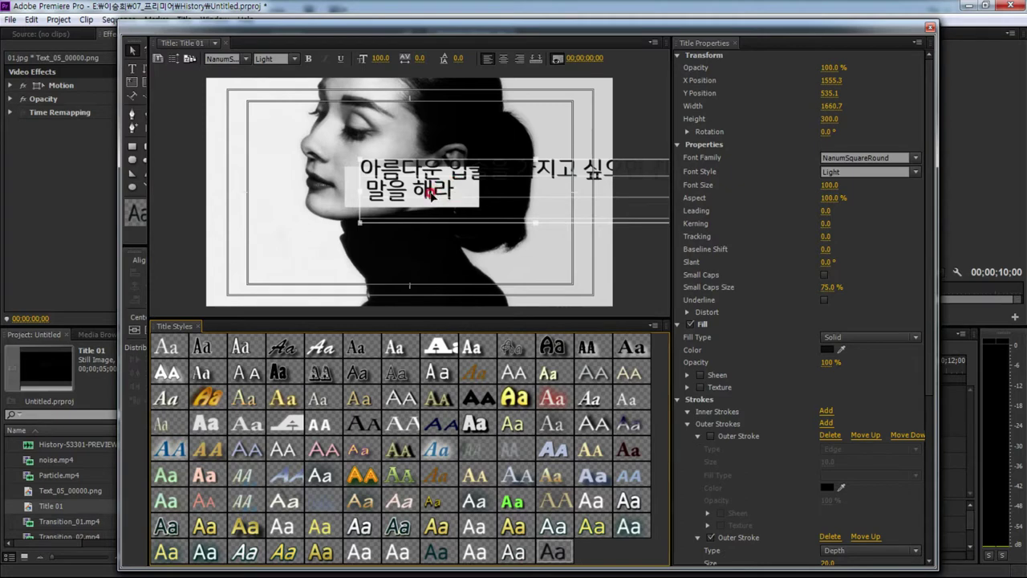
- Shrink and position the quote inside the grey box, with line leading 15
{"action": "double_click", "coordinate": [370, 186]}
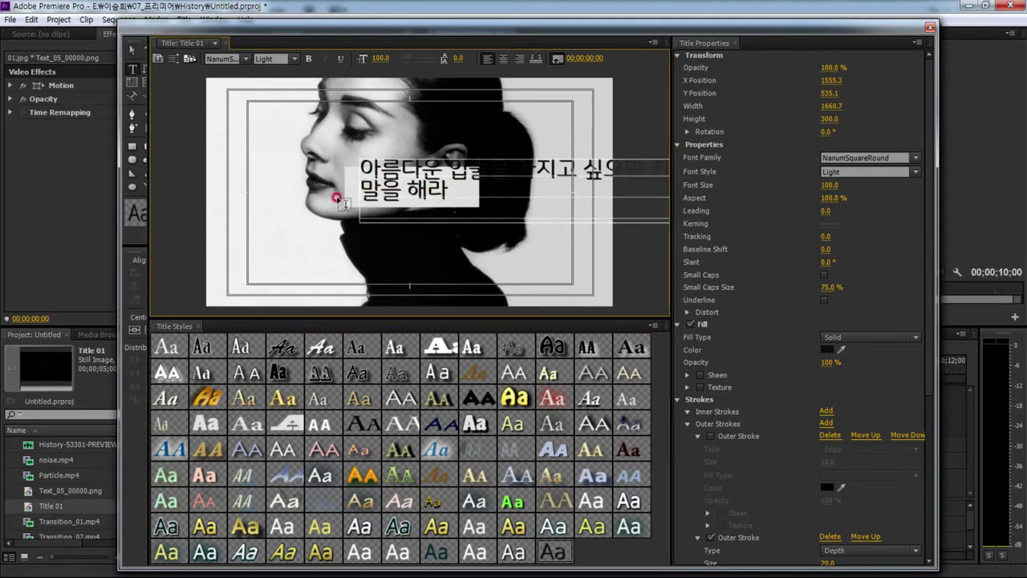
{"action": "left_click", "coordinate": [132, 50]}
{"action": "left_click_drag", "start_coordinate": [405, 194], "coordinate": [279, 236]}
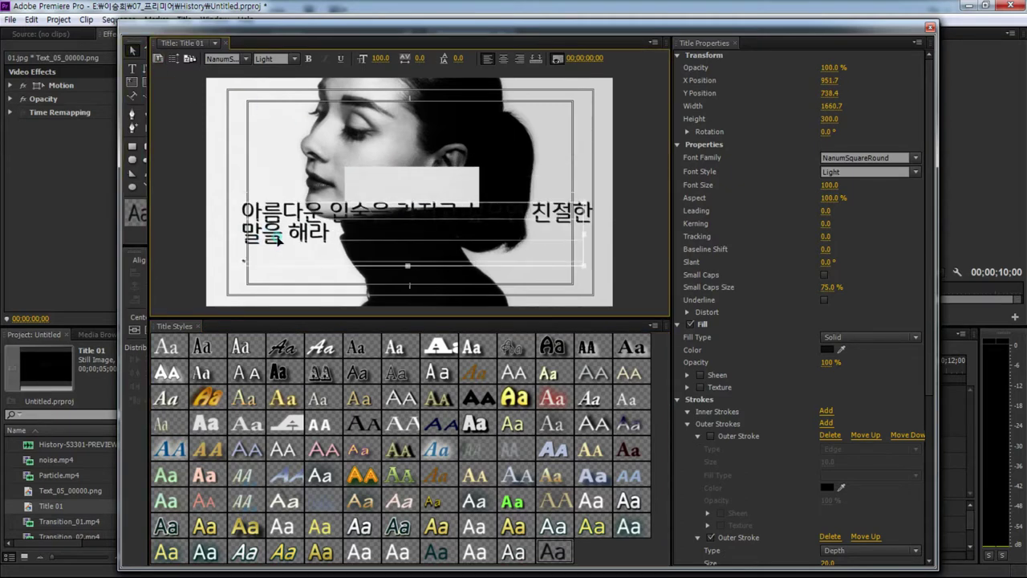
{"action": "left_click_drag", "start_coordinate": [580, 261], "coordinate": [401, 233]}
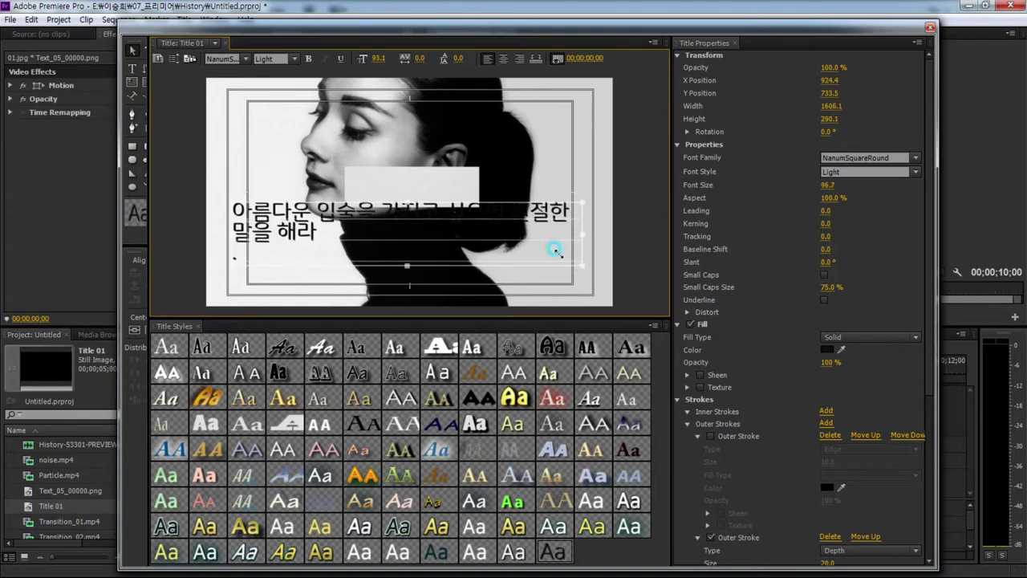
{"action": "left_click_drag", "start_coordinate": [303, 201], "coordinate": [416, 170]}
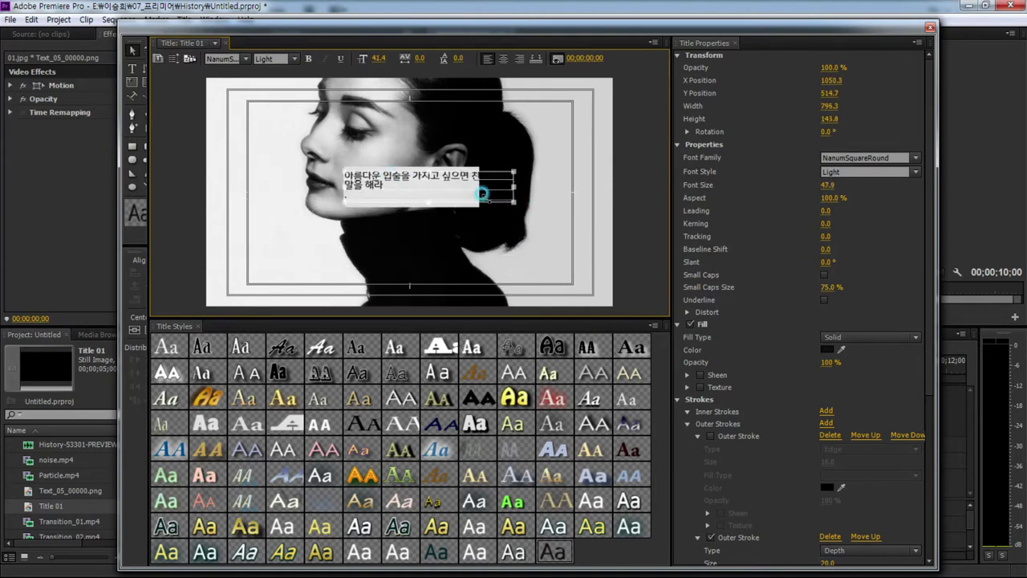
{"action": "left_click_drag", "start_coordinate": [508, 200], "coordinate": [479, 202]}
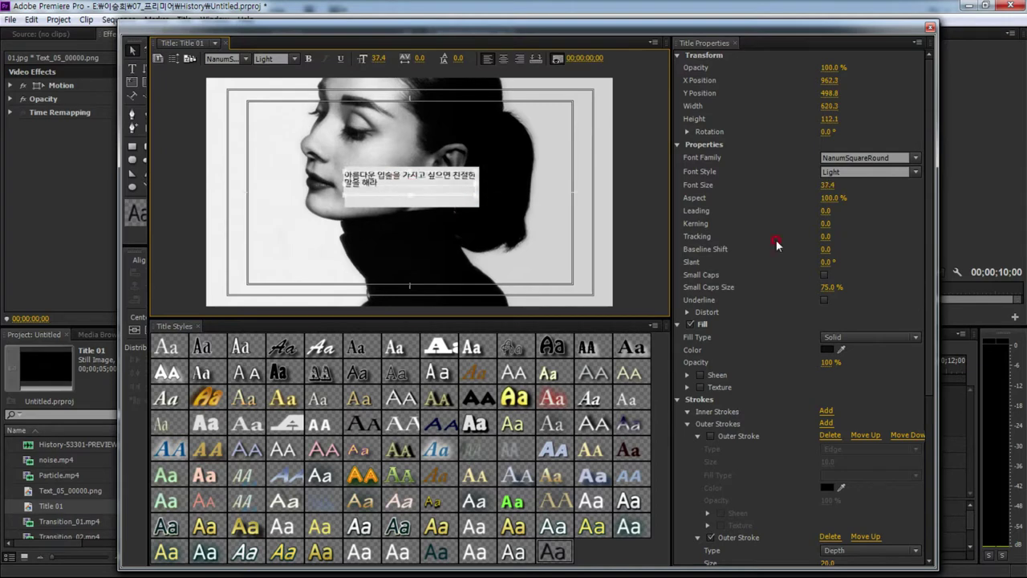
{"action": "mouse_move", "coordinate": [826, 212]}
{"action": "left_mouse_down"}
{"action": "mouse_move", "coordinate": [839, 211]}
{"action": "mouse_move", "coordinate": [823, 211]}
{"action": "left_mouse_up"}
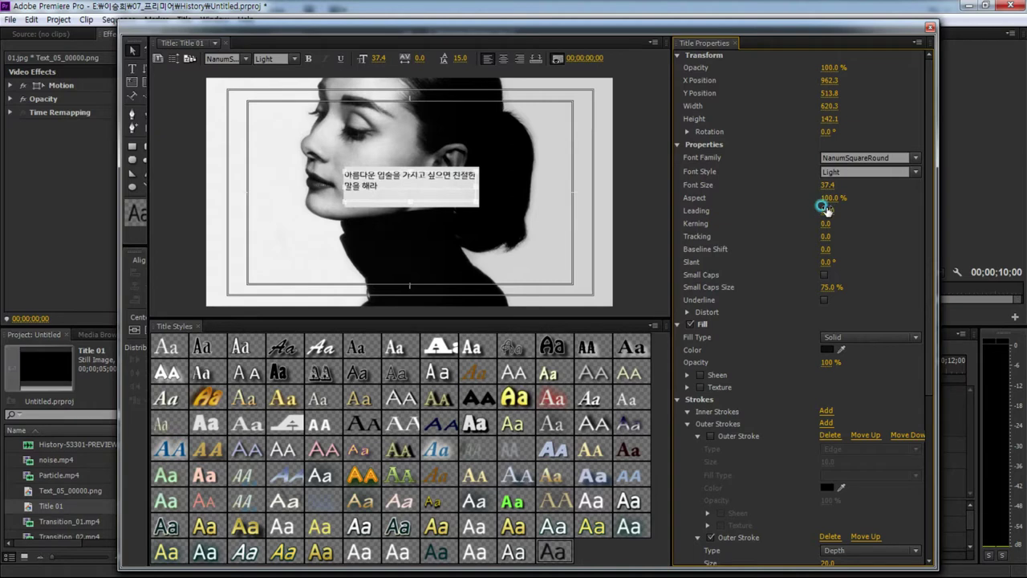
{"action": "left_click_drag", "start_coordinate": [411, 176], "coordinate": [413, 176]}
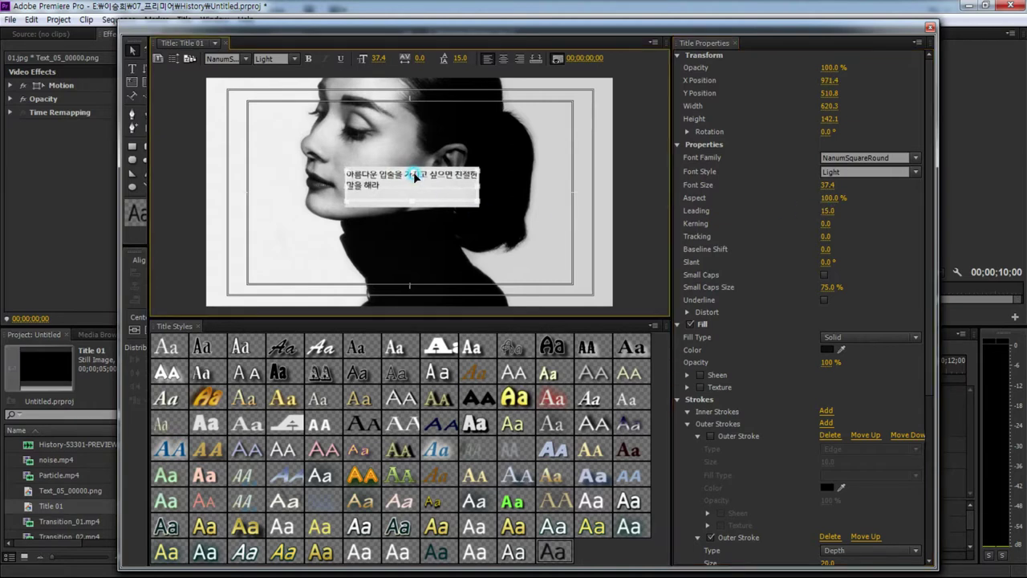
{"action": "left_click_drag", "start_coordinate": [475, 199], "coordinate": [471, 197]}
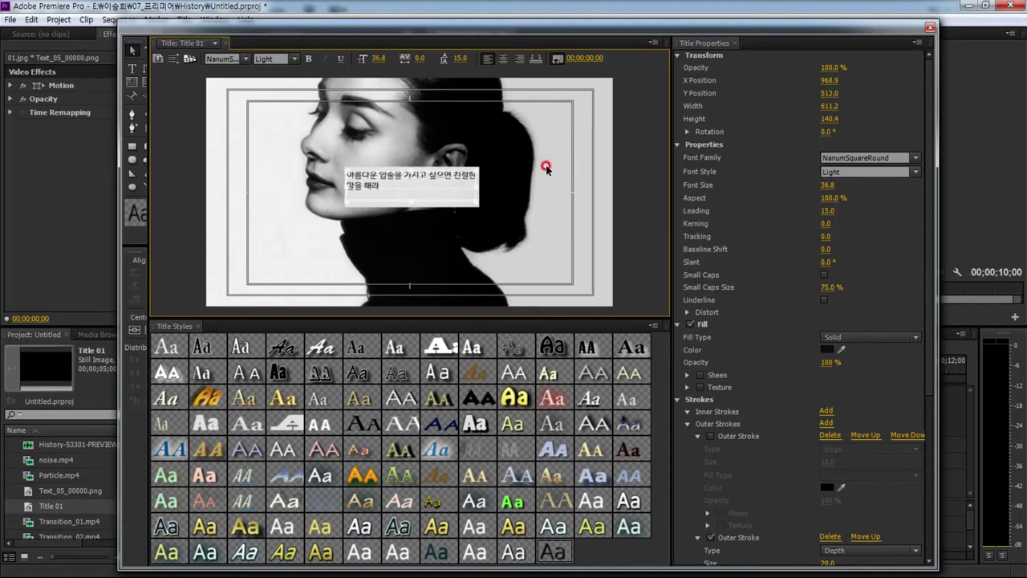
- Fine-tune the quote text within the grey box
{"action": "left_click", "coordinate": [196, 209]}
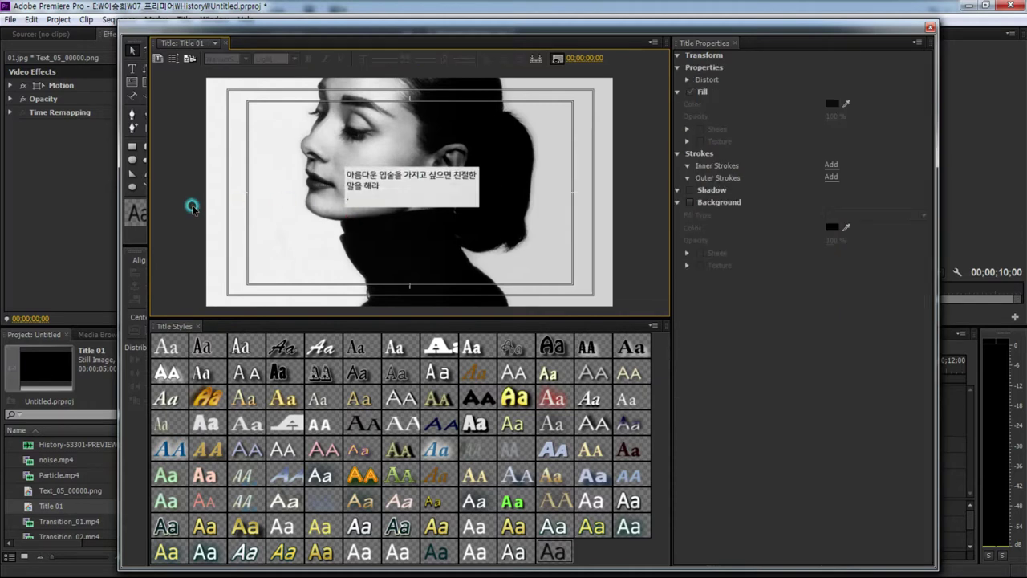
{"action": "double_click", "coordinate": [352, 193]}
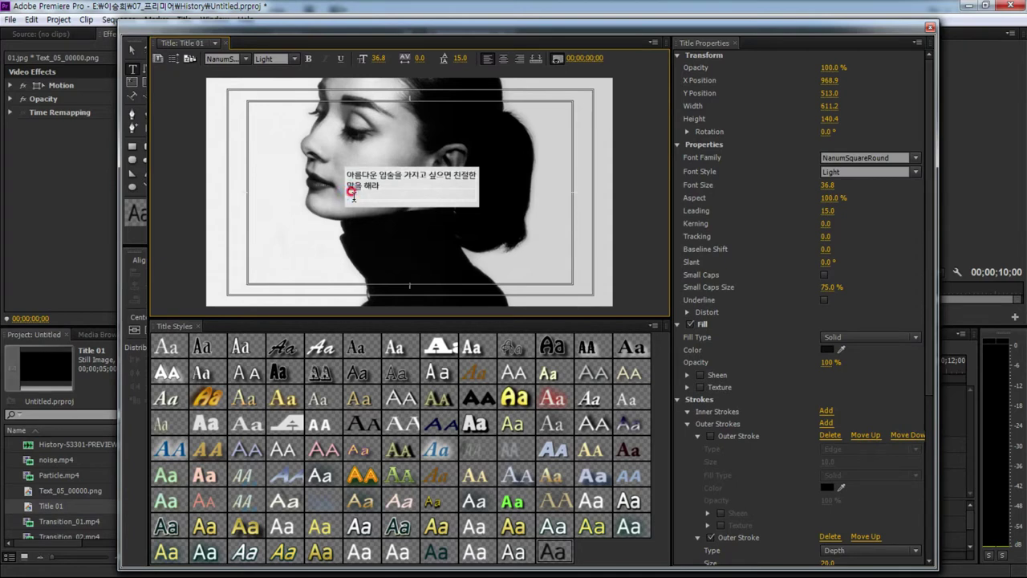
{"action": "left_click_drag", "start_coordinate": [377, 178], "coordinate": [391, 187]}
{"action": "left_click", "coordinate": [133, 50]}
{"action": "left_click", "coordinate": [408, 246]}
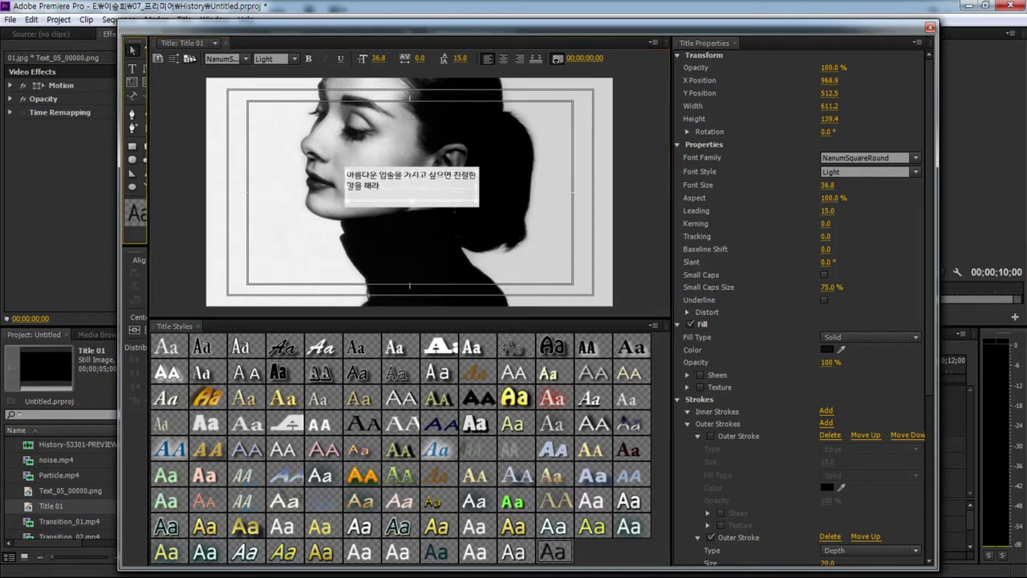
{"action": "left_click", "coordinate": [412, 210]}
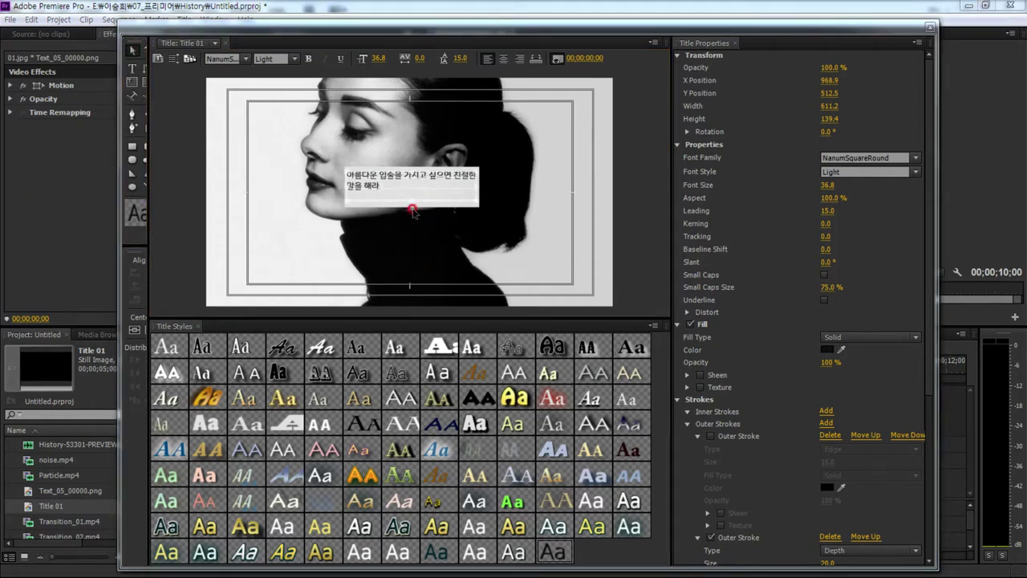
{"action": "left_click", "coordinate": [134, 70]}
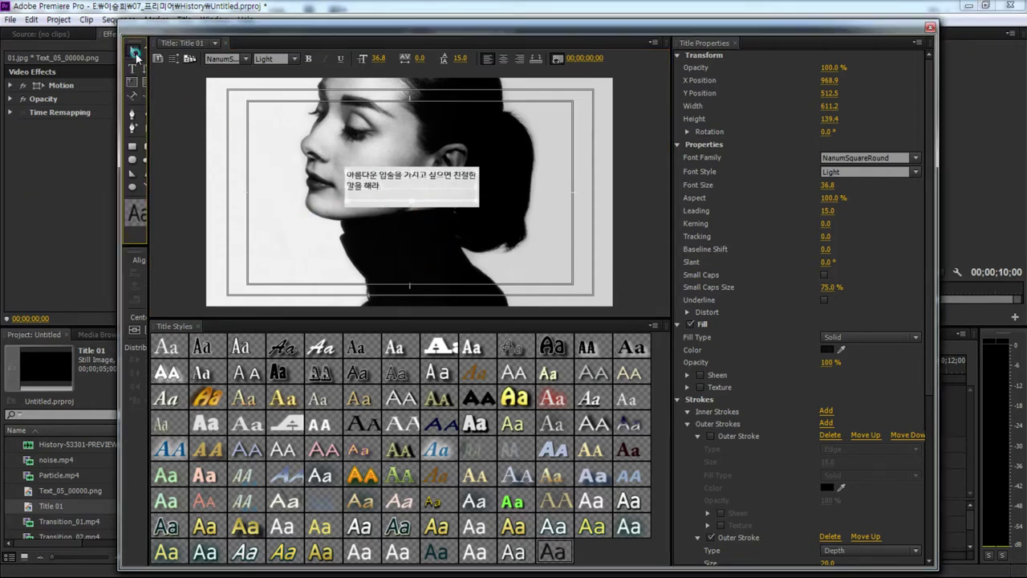
- Type 오드리헵번 under the quote's right side, then close the titler
{"action": "left_click", "coordinate": [555, 273]}
{"action": "type", "text": "오드리헵번"}
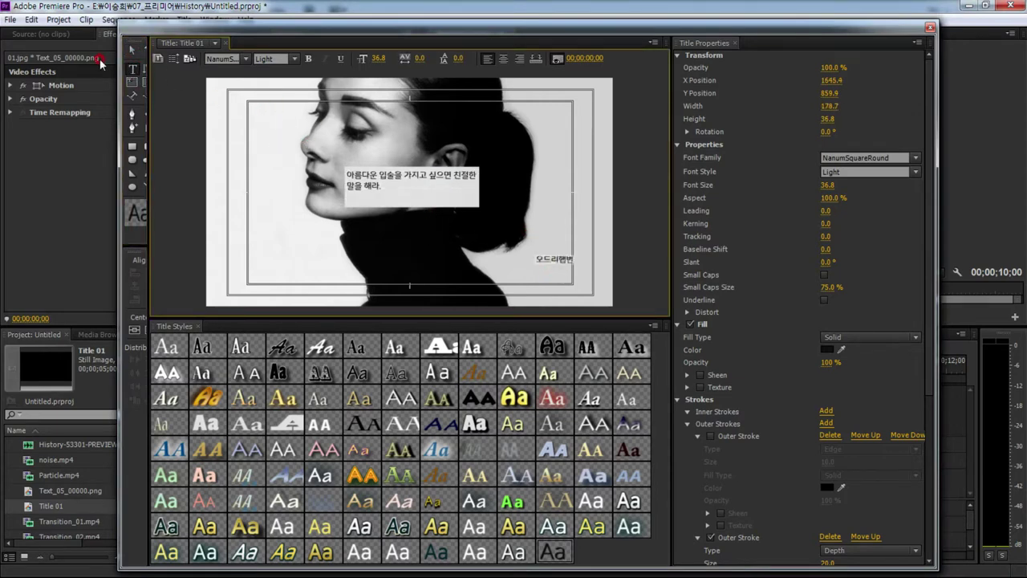
{"action": "left_click", "coordinate": [133, 50]}
{"action": "left_click_drag", "start_coordinate": [548, 251], "coordinate": [446, 200]}
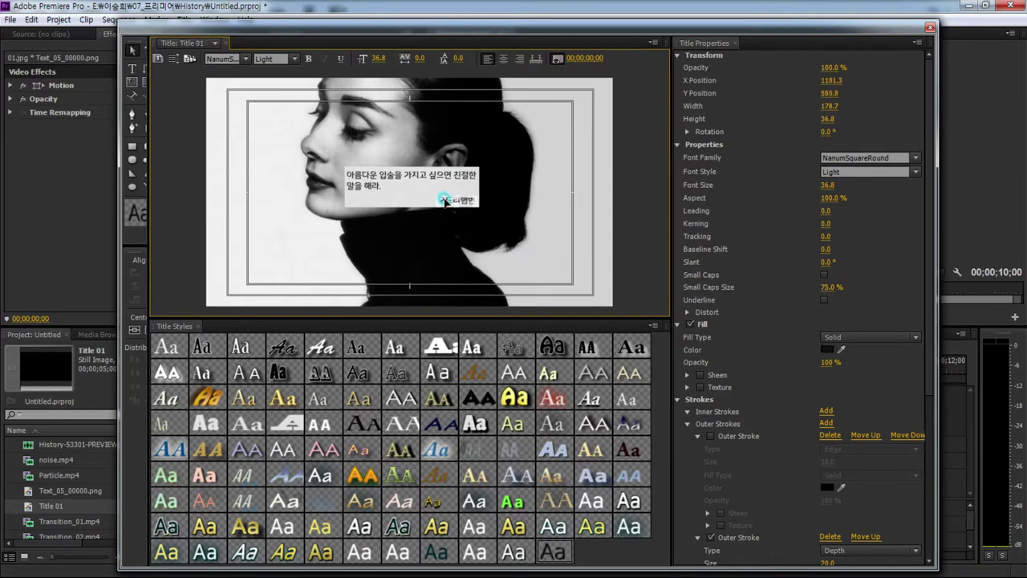
{"action": "left_click", "coordinate": [546, 218]}
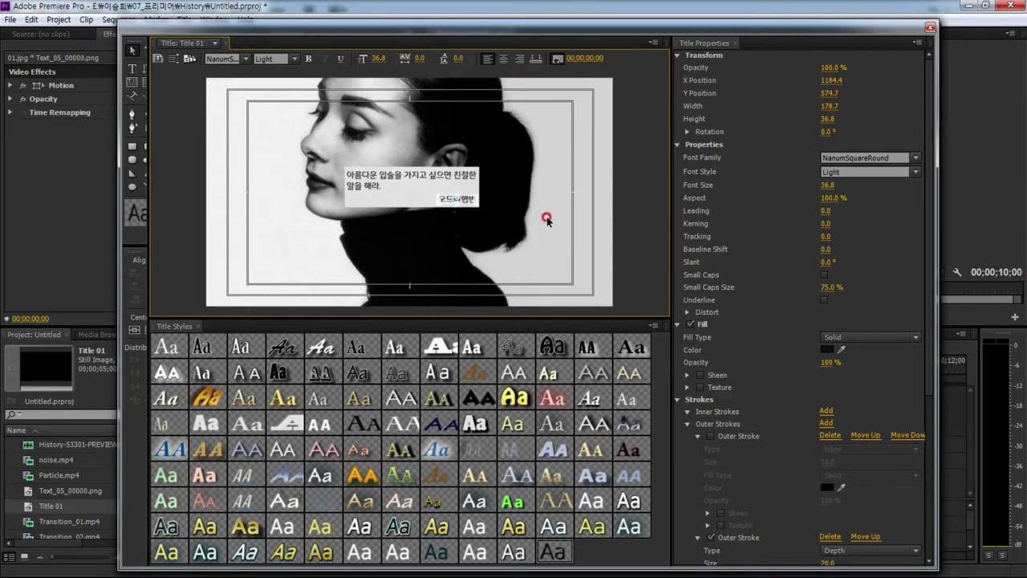
{"action": "left_click", "coordinate": [646, 245]}
{"action": "left_click", "coordinate": [363, 189]}
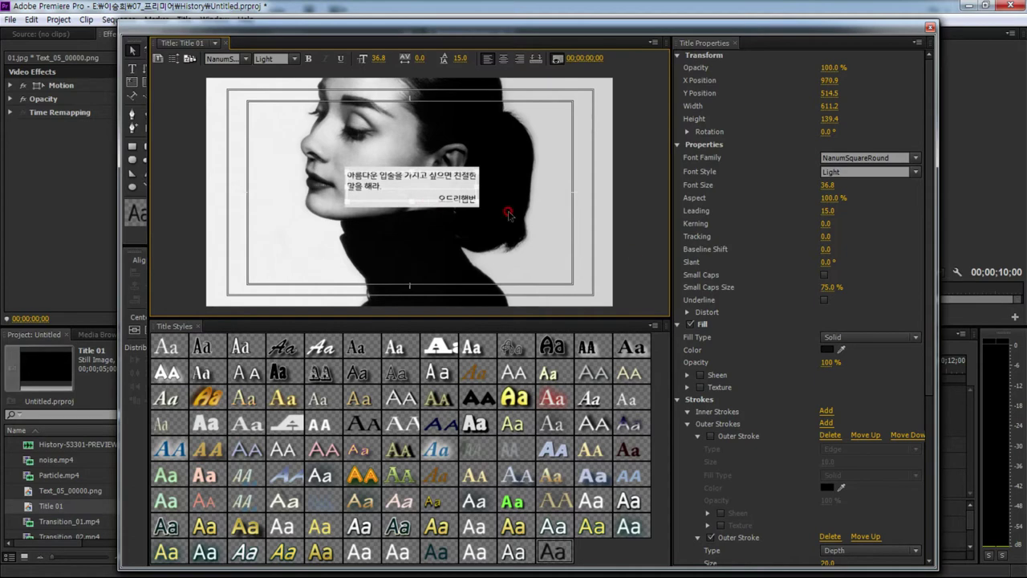
{"action": "left_click", "coordinate": [640, 244]}
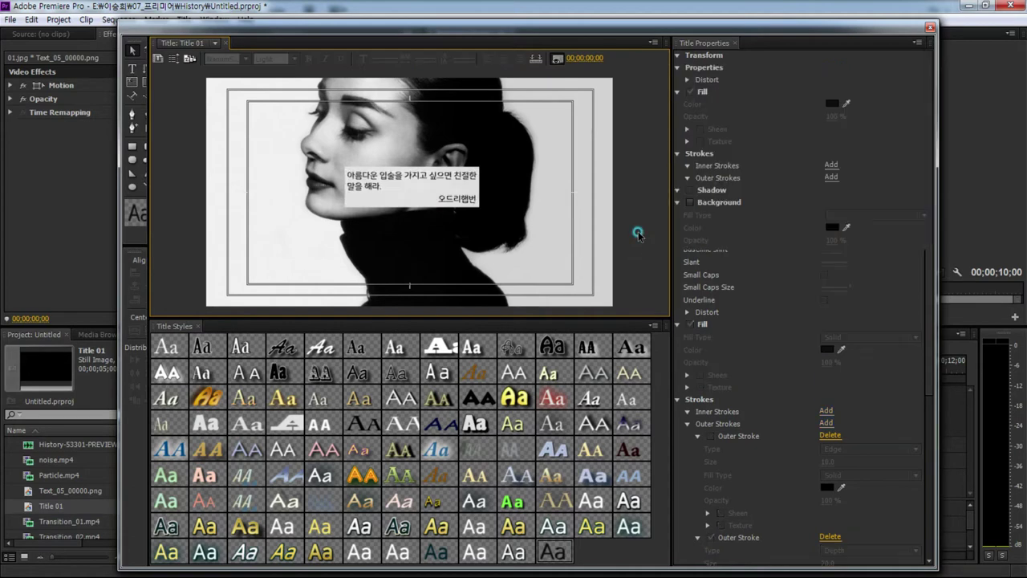
{"action": "left_click", "coordinate": [930, 28]}
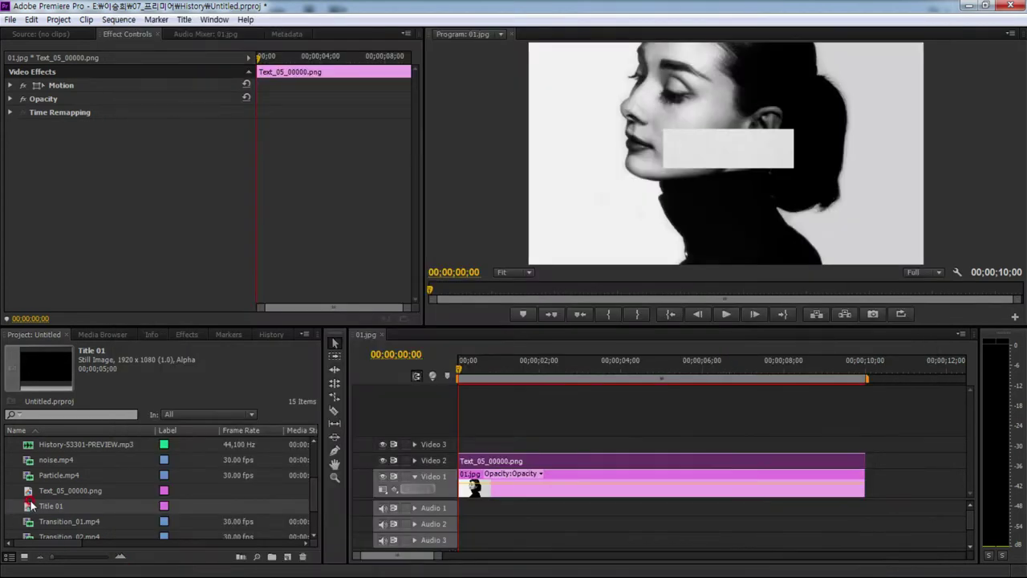
- Place Title 01 on the top track from the start, extended to 10 seconds
{"action": "left_click_drag", "start_coordinate": [30, 510], "coordinate": [469, 445]}
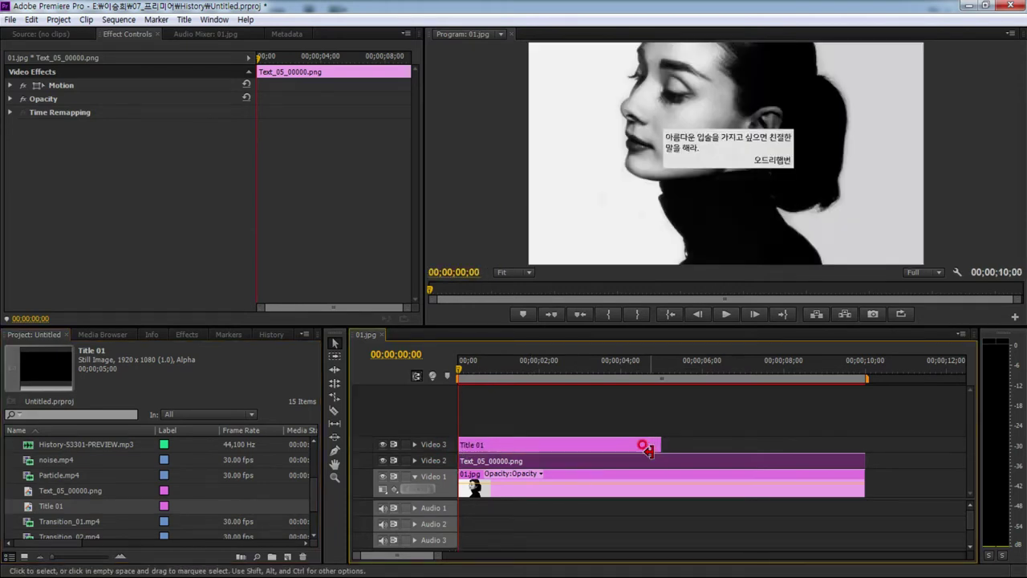
{"action": "left_click_drag", "start_coordinate": [660, 445], "coordinate": [864, 443]}
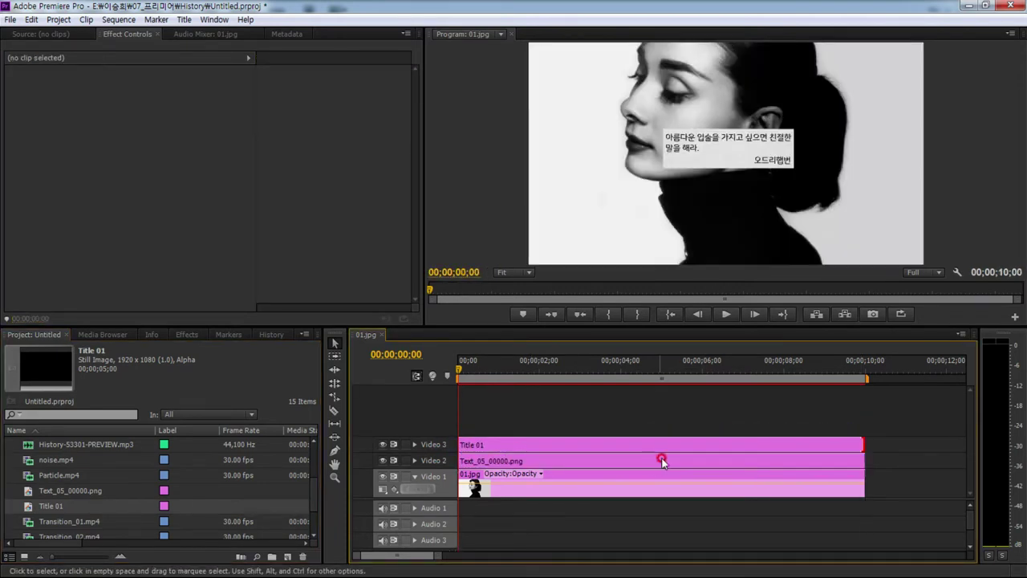
{"action": "left_click", "coordinate": [548, 464]}
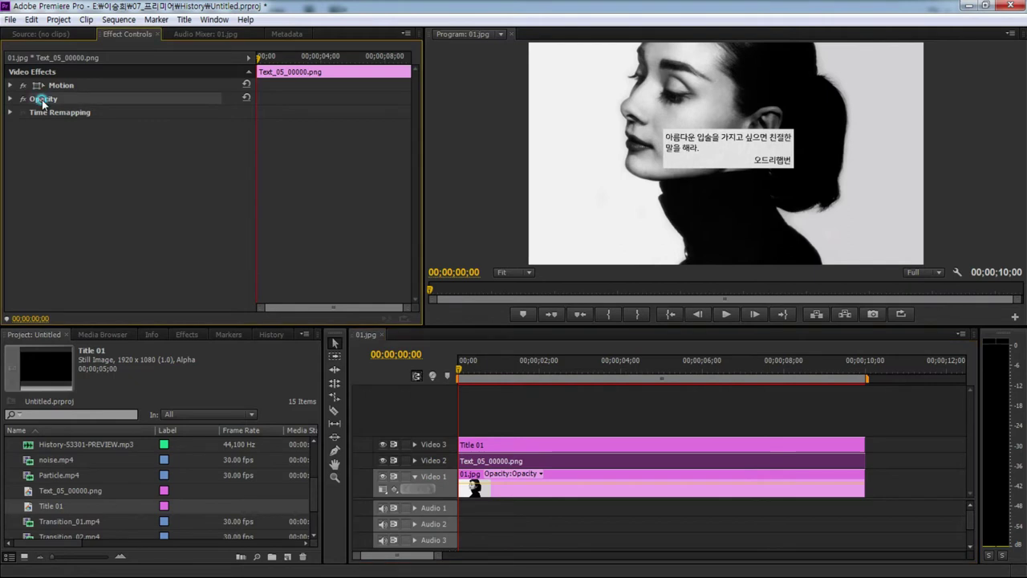
- Set the grey box clip's opacity to 50%
{"action": "left_click", "coordinate": [10, 98]}
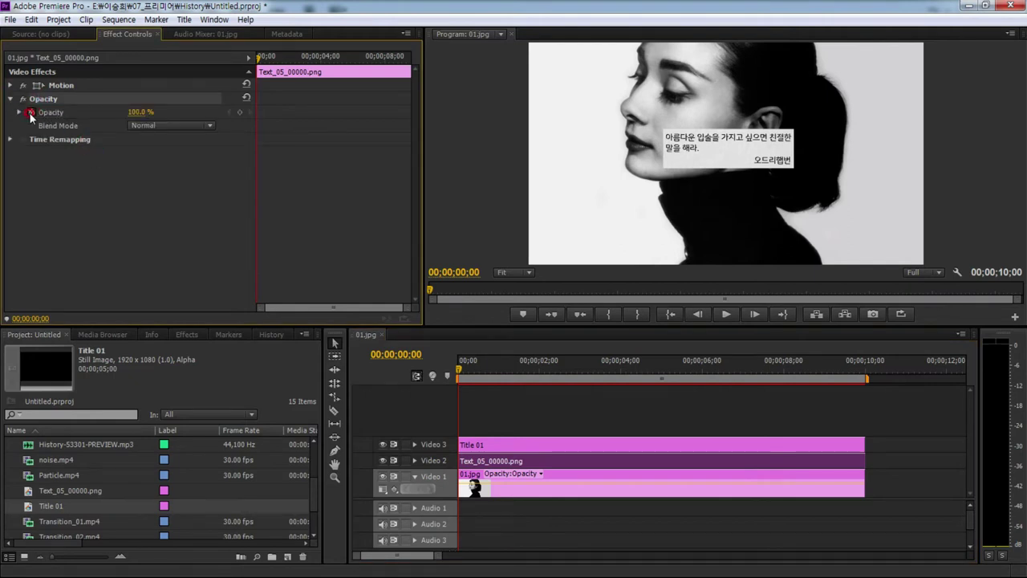
{"action": "left_click", "coordinate": [138, 113]}
{"action": "type", "text": "50"}
{"action": "key", "text": "Return"}
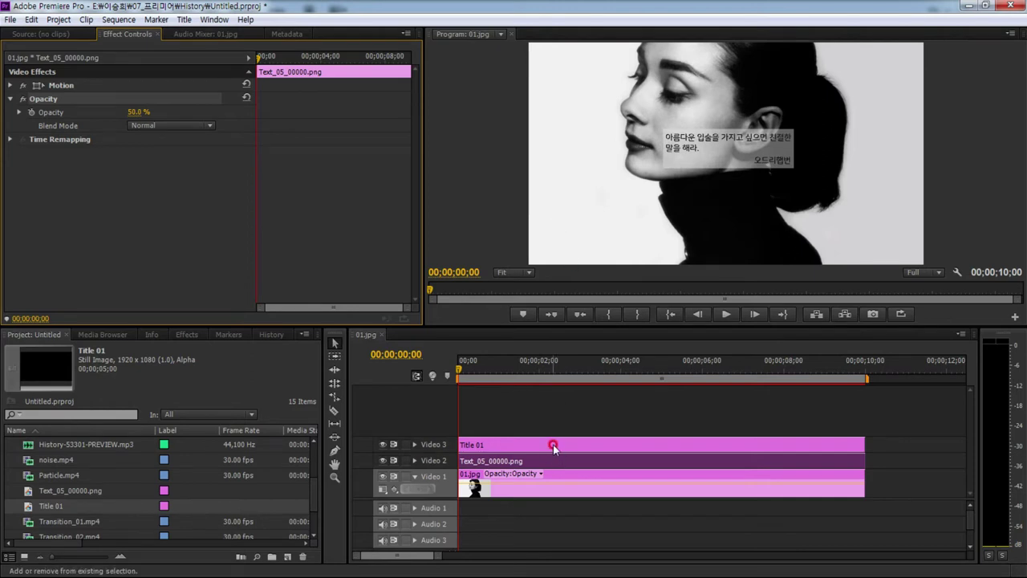
- Select the grey box together with Title 01 and nest them
{"action": "left_click", "coordinate": [552, 447]}
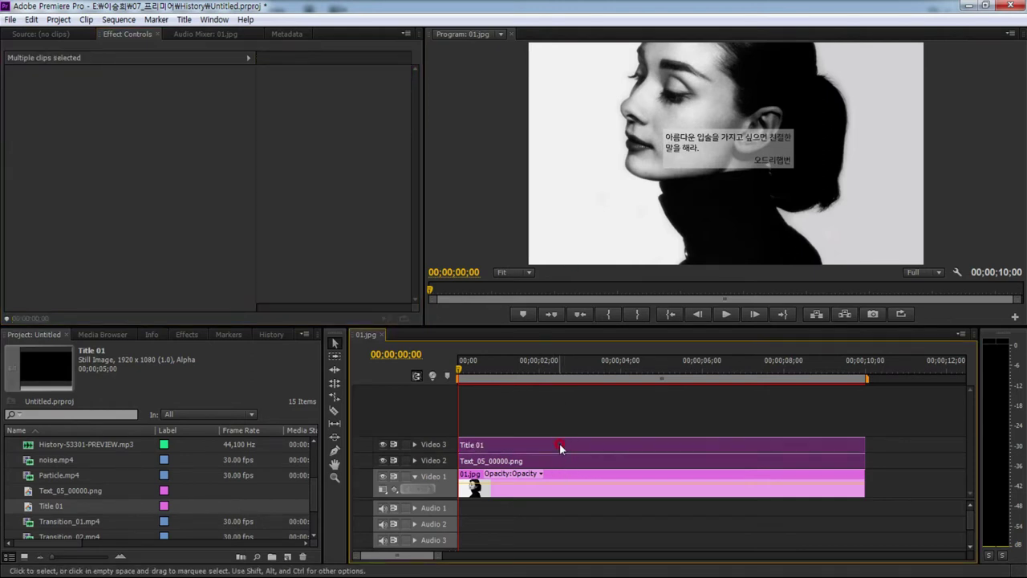
{"action": "right_click", "coordinate": [559, 443]}
{"action": "left_click", "coordinate": [600, 203]}
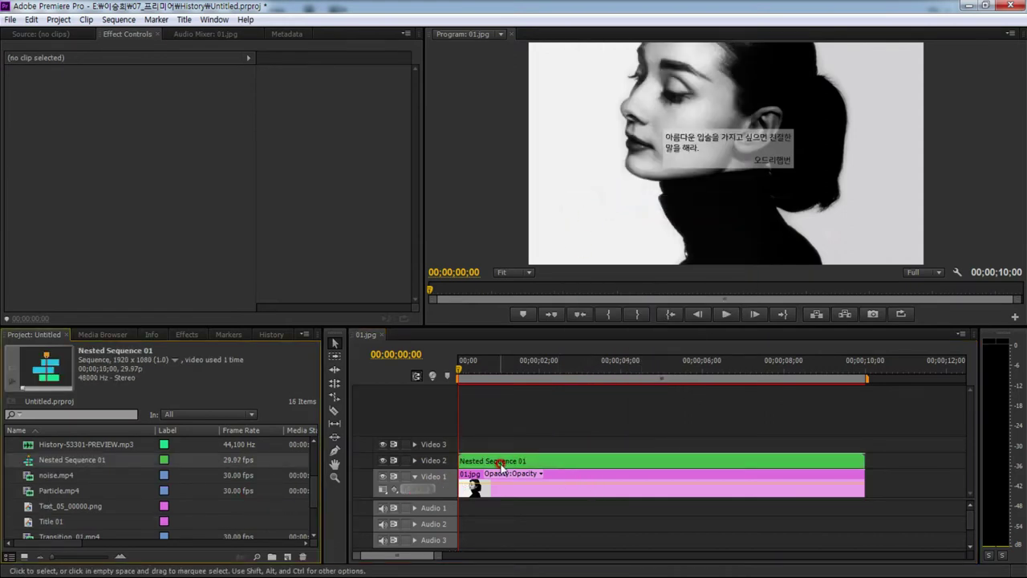
- Select Nested Sequence 01 and search the Effects list for 'basic'
{"action": "left_click", "coordinate": [501, 463]}
{"action": "right_click", "coordinate": [178, 521]}
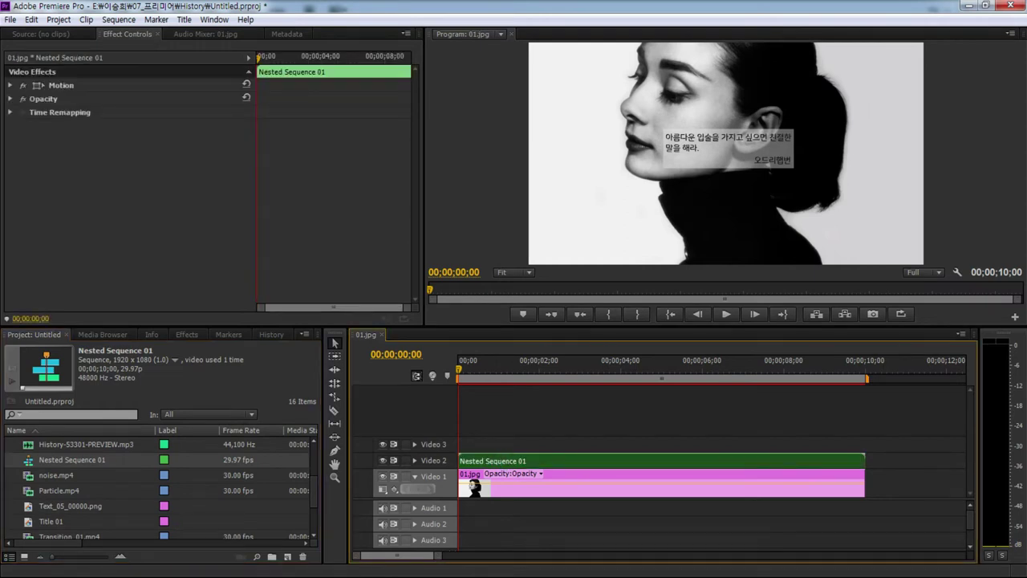
{"action": "left_click", "coordinate": [188, 333]}
{"action": "left_click", "coordinate": [35, 347]}
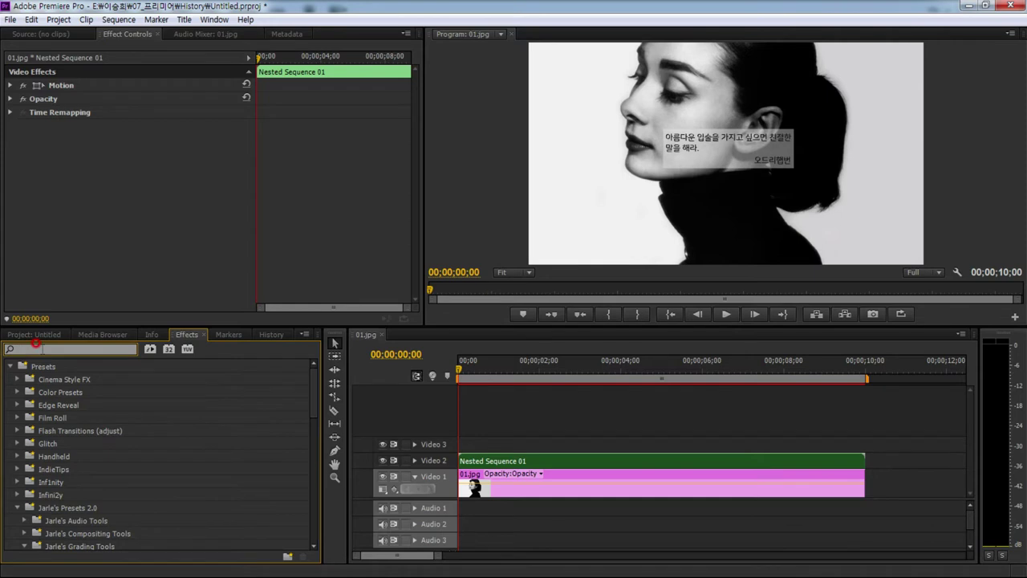
{"action": "type", "text": "ㅂ"}
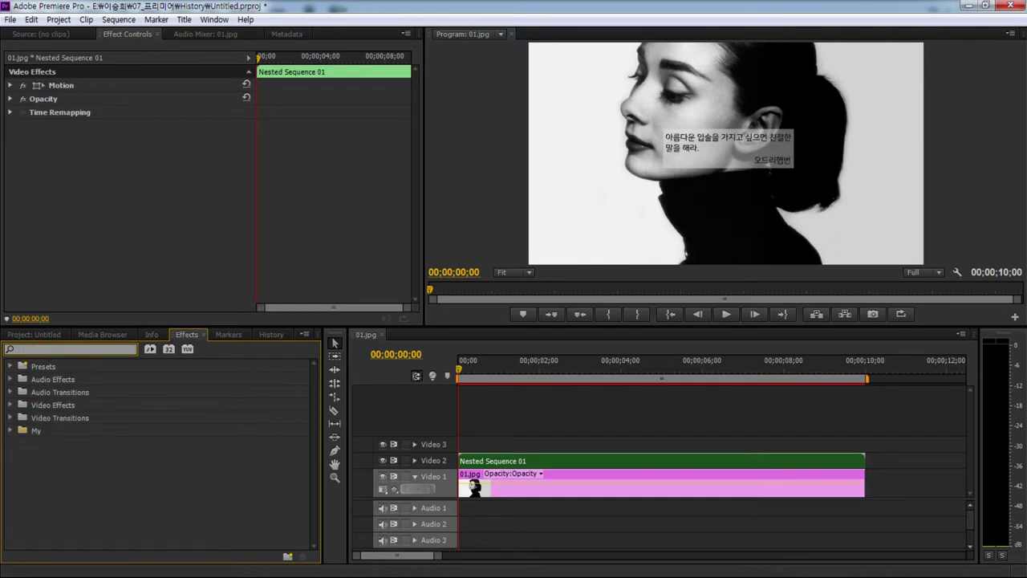
{"action": "type", "text": "basic"}
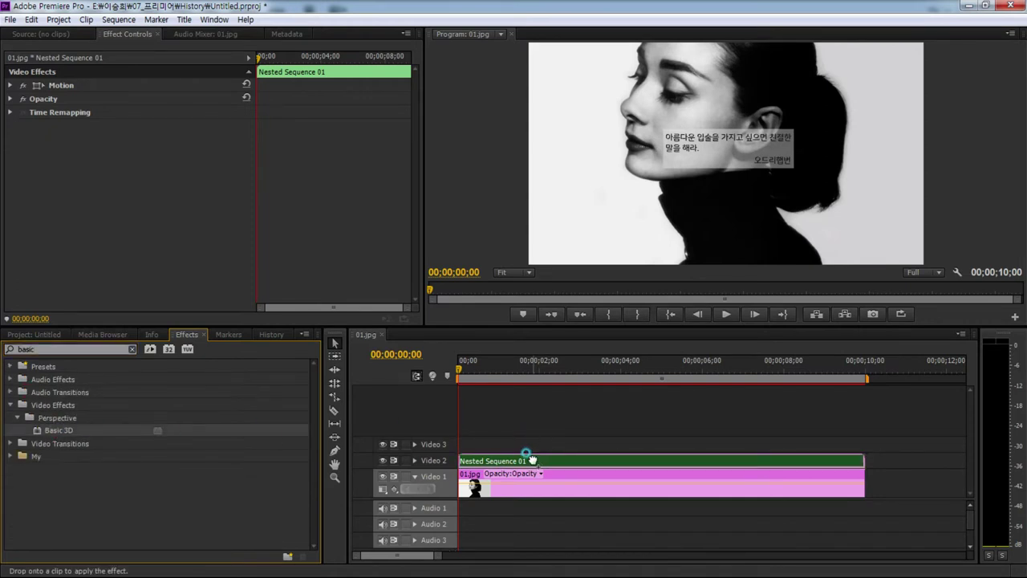
- Apply Basic 3D to Nested Sequence 01, keyframing Distance to Image from -50 to 0
{"action": "left_click_drag", "start_coordinate": [56, 433], "coordinate": [526, 460]}
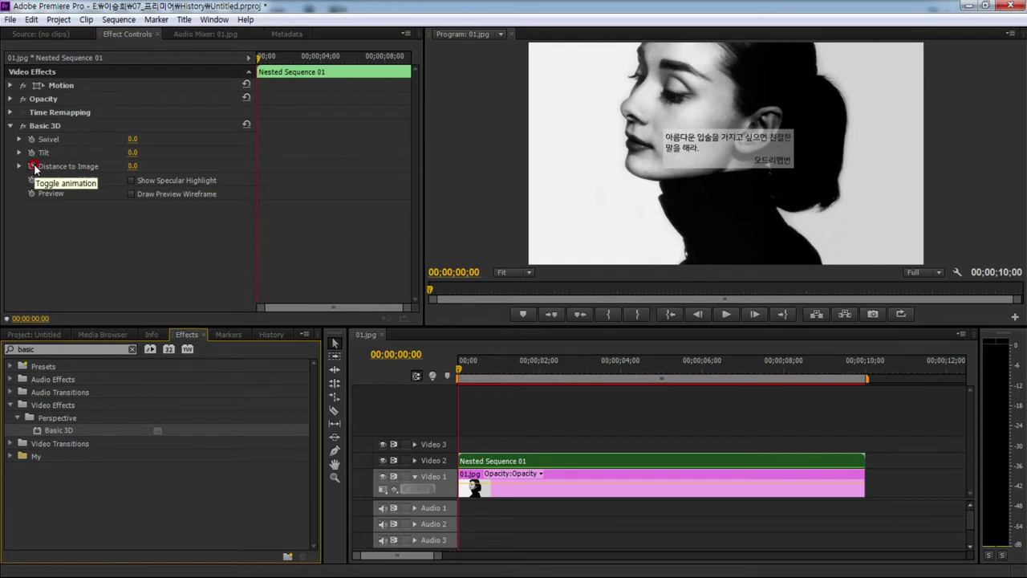
{"action": "left_click", "coordinate": [134, 166]}
{"action": "type", "text": "-50"}
{"action": "left_click", "coordinate": [179, 166]}
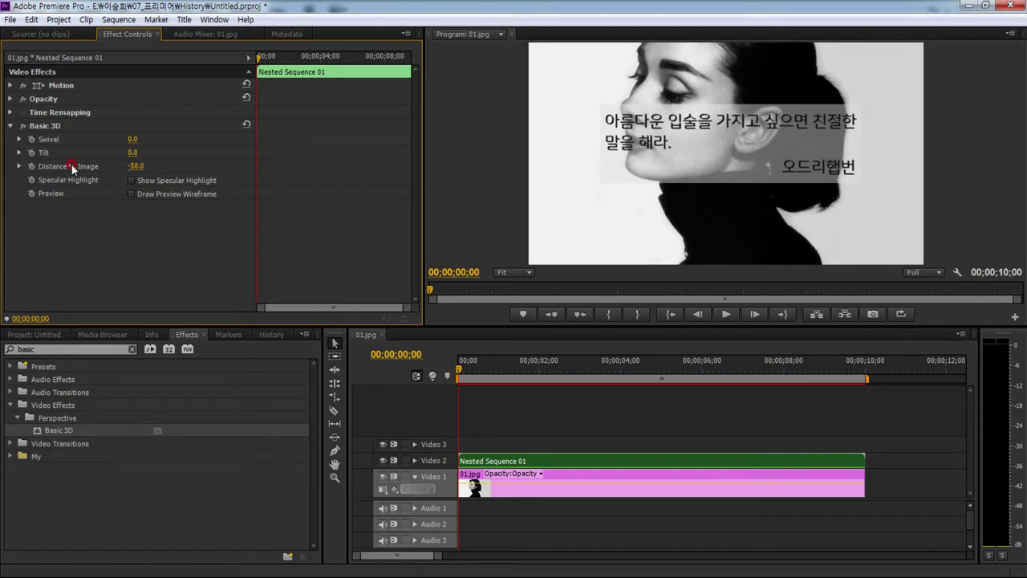
{"action": "left_click", "coordinate": [33, 165]}
{"action": "key", "text": "End"}
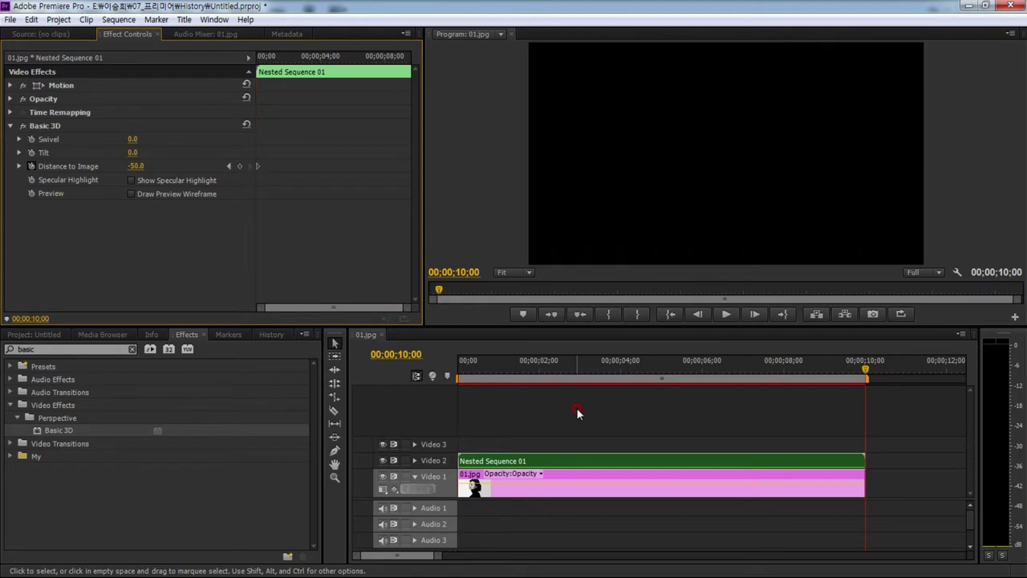
{"action": "key", "text": "Left"}
{"action": "left_click", "coordinate": [133, 166]}
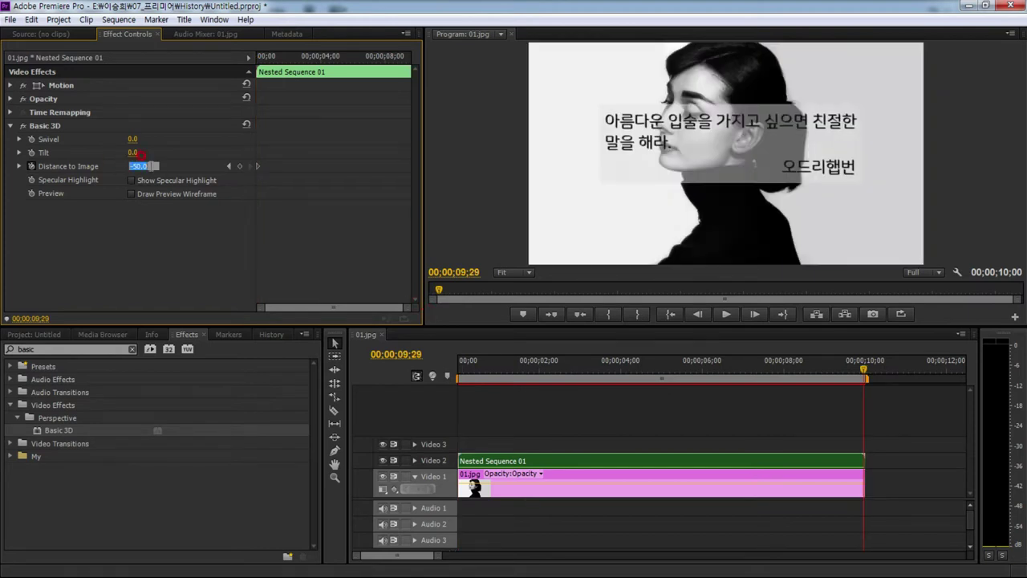
{"action": "key", "text": "Return"}
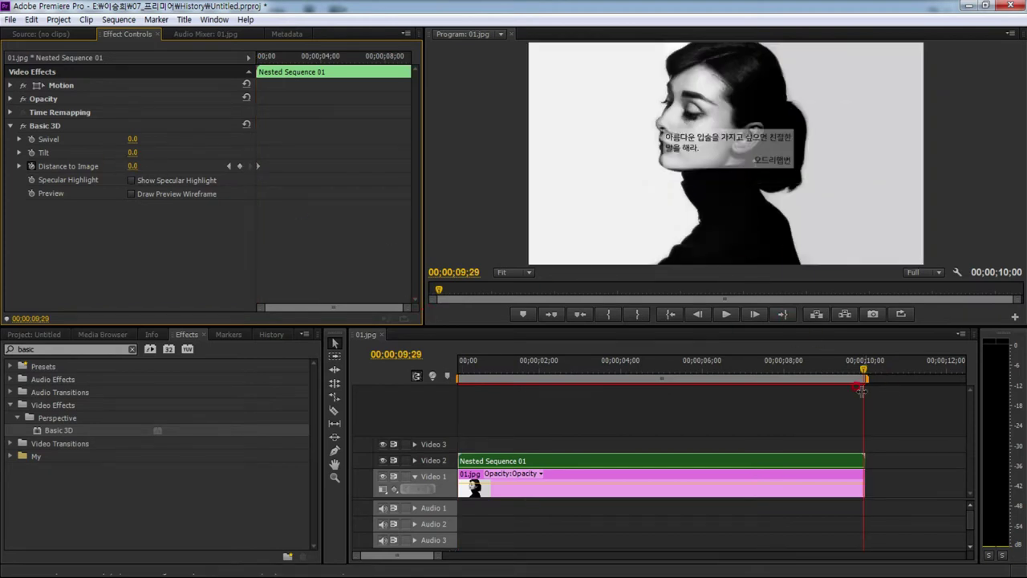
{"action": "mouse_move", "coordinate": [864, 366]}
{"action": "left_mouse_down"}
{"action": "mouse_move", "coordinate": [551, 381]}
{"action": "mouse_move", "coordinate": [613, 396]}
{"action": "mouse_move", "coordinate": [425, 377]}
{"action": "left_mouse_up"}
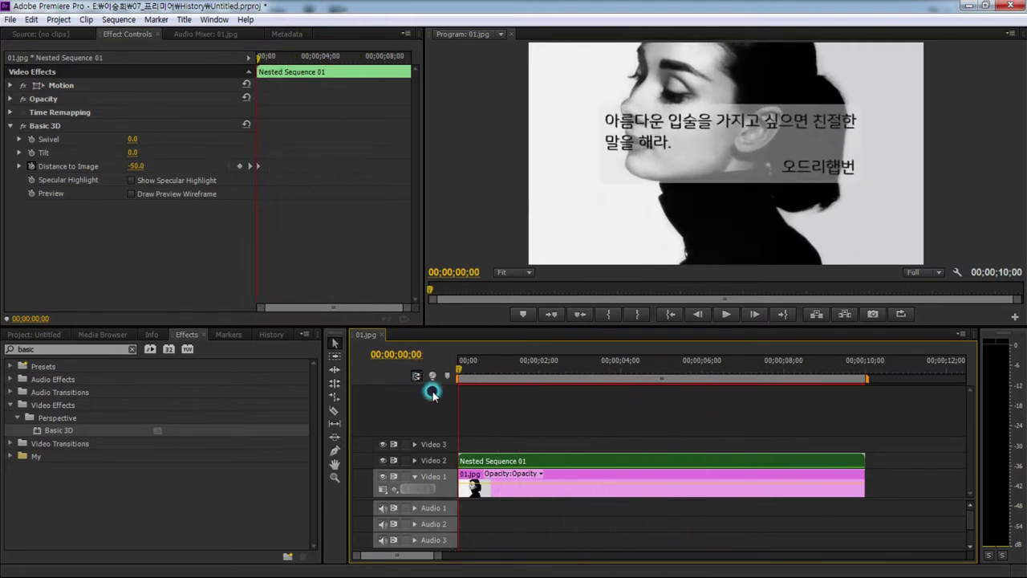
- Move Nested Sequence 01 to position 1150.4, 855.3, preview it, and return to the Project media list
{"action": "left_click", "coordinate": [89, 86]}
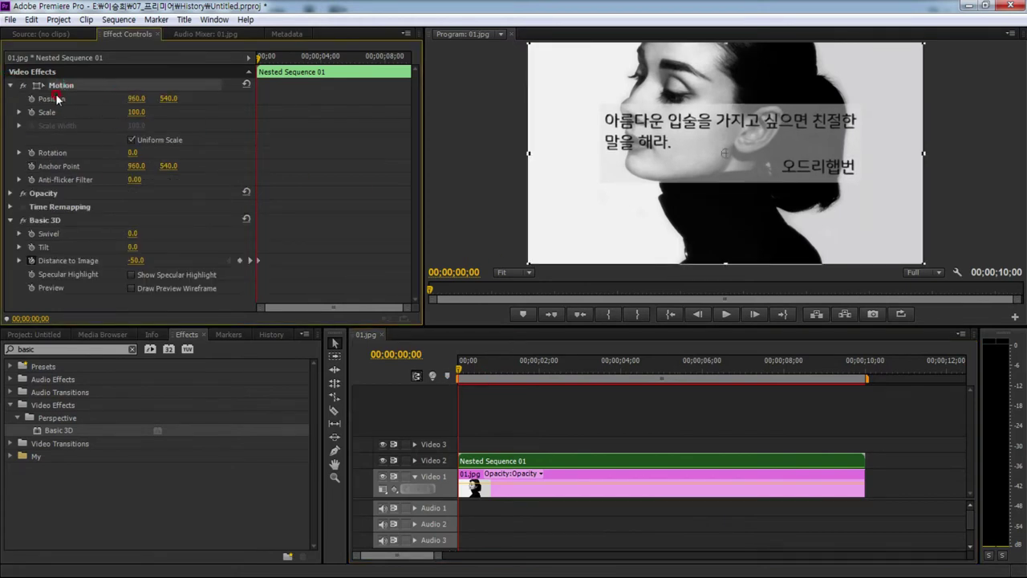
{"action": "left_click_drag", "start_coordinate": [688, 160], "coordinate": [726, 224]}
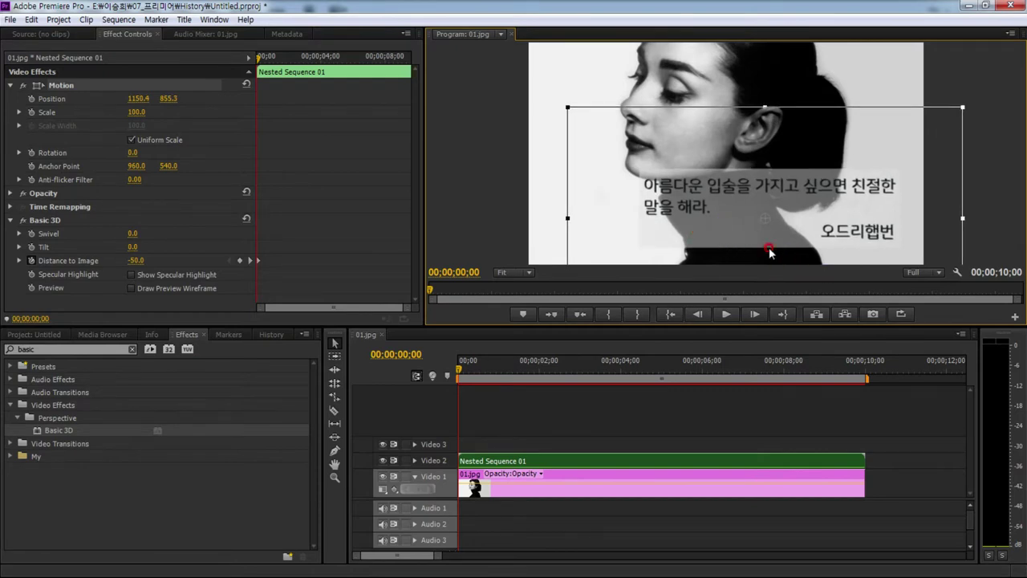
{"action": "key", "text": "space"}
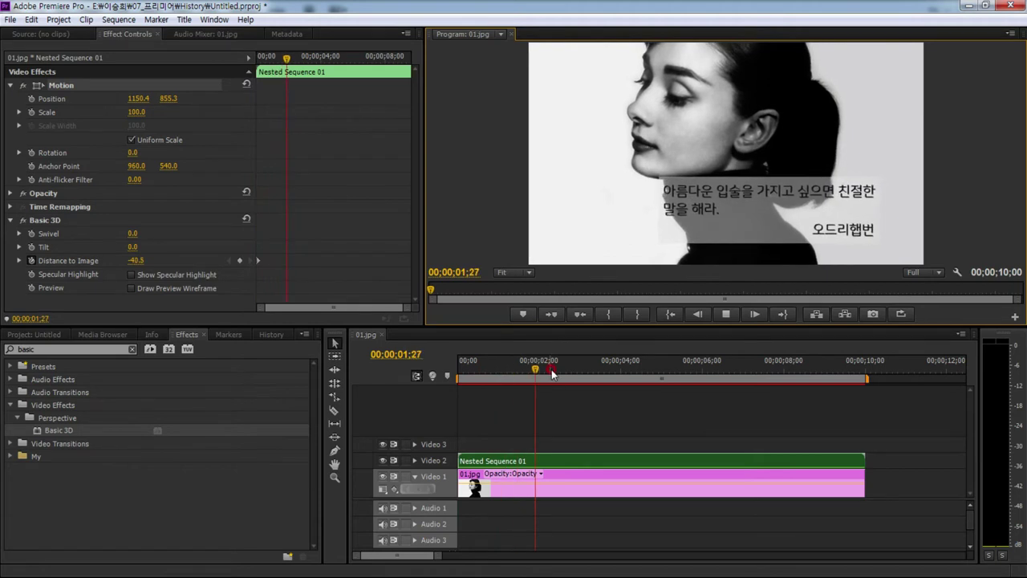
{"action": "mouse_move", "coordinate": [551, 373]}
{"action": "left_mouse_down"}
{"action": "mouse_move", "coordinate": [831, 403]}
{"action": "mouse_move", "coordinate": [434, 399]}
{"action": "mouse_move", "coordinate": [450, 401]}
{"action": "left_mouse_up"}
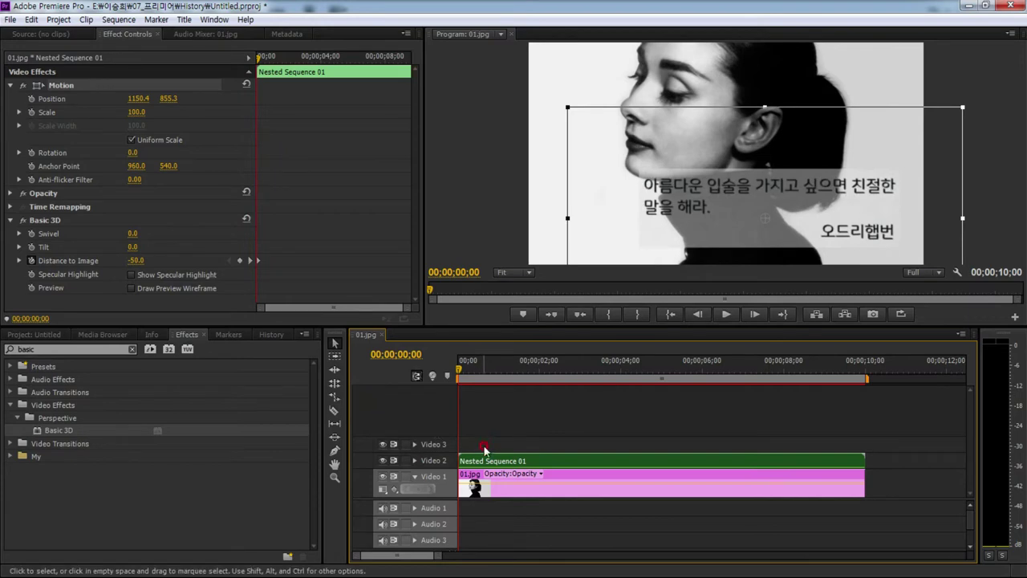
{"action": "left_click", "coordinate": [34, 334]}
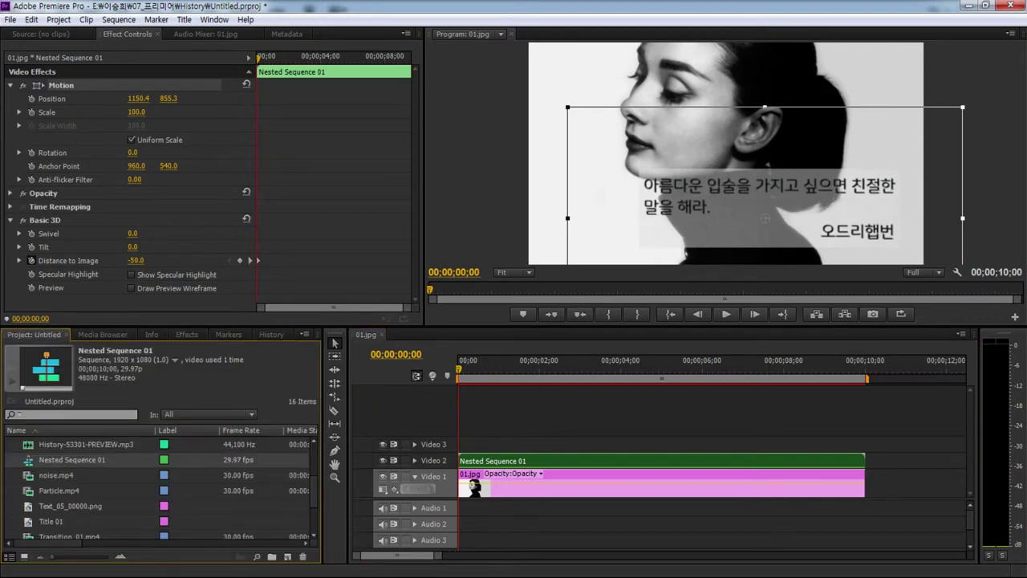
{"action": "left_click", "coordinate": [58, 494]}
- Place dust.mp4 on Video 3 at the sequence start and view it at 00;00;03;11
{"action": "scroll", "coordinate": [64, 494], "scroll_direction": "down", "scroll_amount": 2}
{"action": "scroll", "coordinate": [72, 494], "scroll_direction": "up", "scroll_amount": 2}
{"action": "scroll", "coordinate": [78, 492], "scroll_direction": "up", "scroll_amount": 3}
{"action": "left_click_drag", "start_coordinate": [60, 508], "coordinate": [460, 441]}
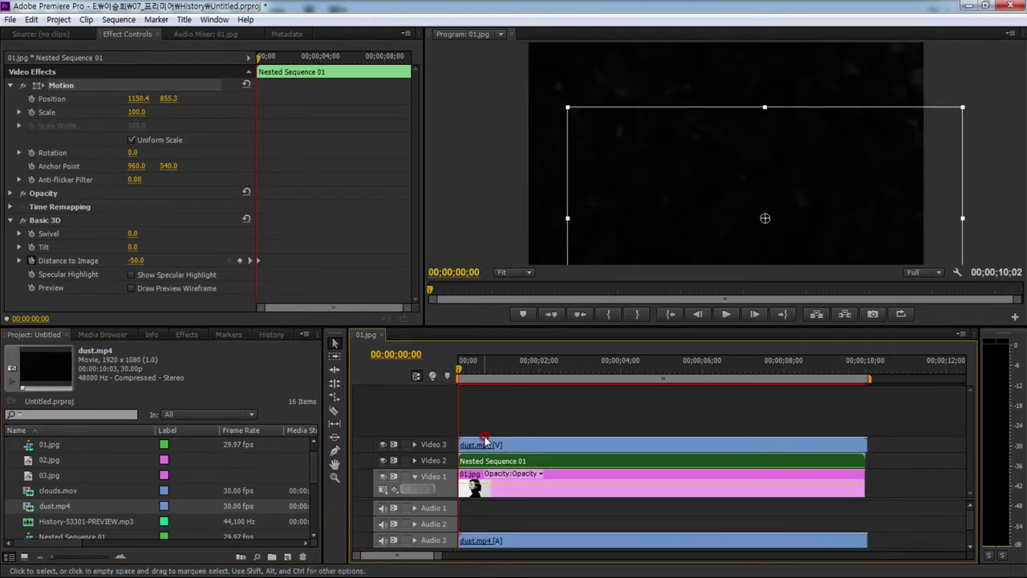
{"action": "left_click", "coordinate": [567, 446]}
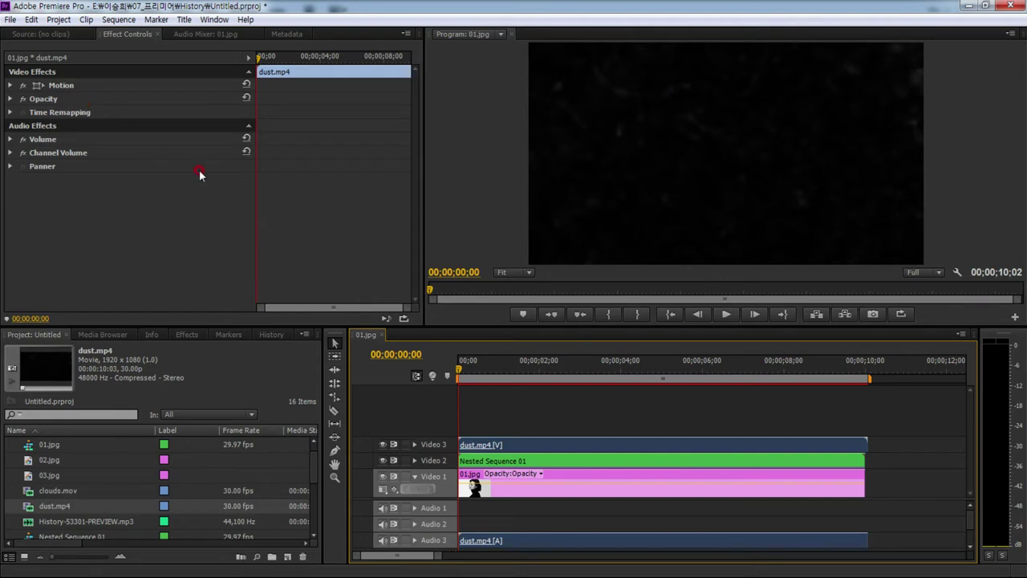
{"action": "left_click", "coordinate": [595, 375]}
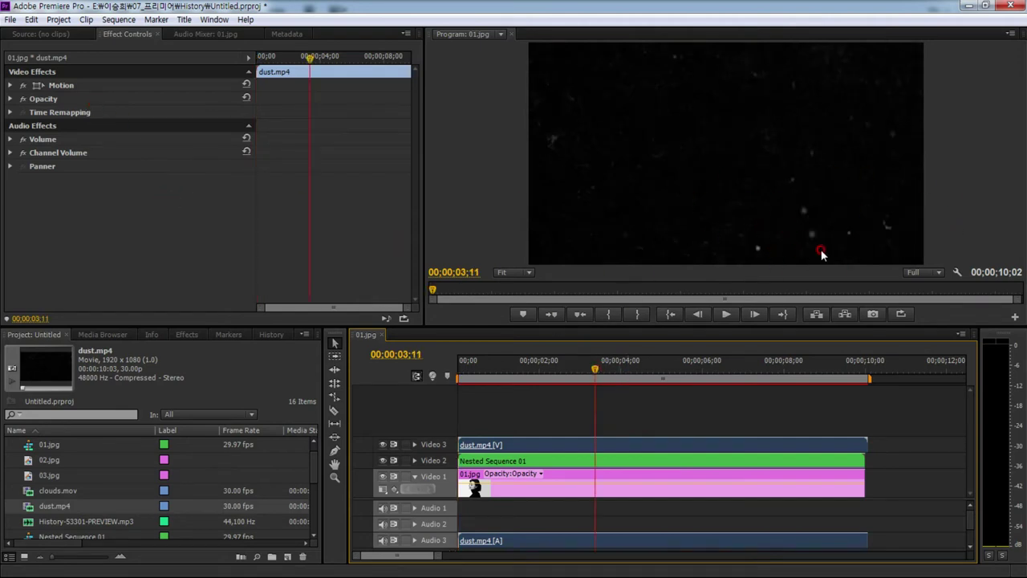
- Set the dust.mp4 Opacity blend mode to Screen
{"action": "left_click", "coordinate": [10, 99]}
{"action": "left_click", "coordinate": [161, 125]}
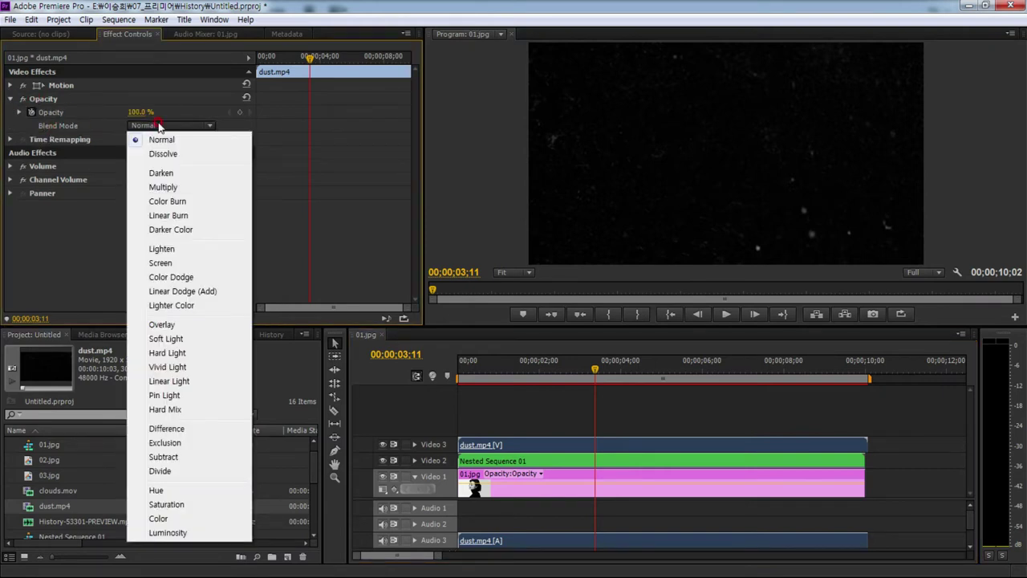
{"action": "left_click", "coordinate": [176, 264]}
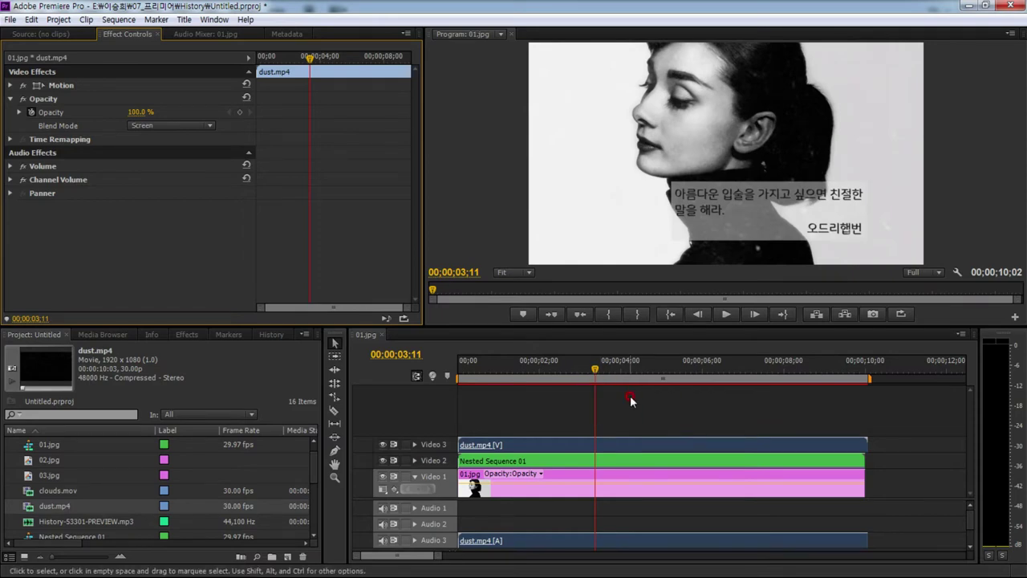
{"action": "left_click", "coordinate": [761, 228]}
{"action": "left_click", "coordinate": [210, 481]}
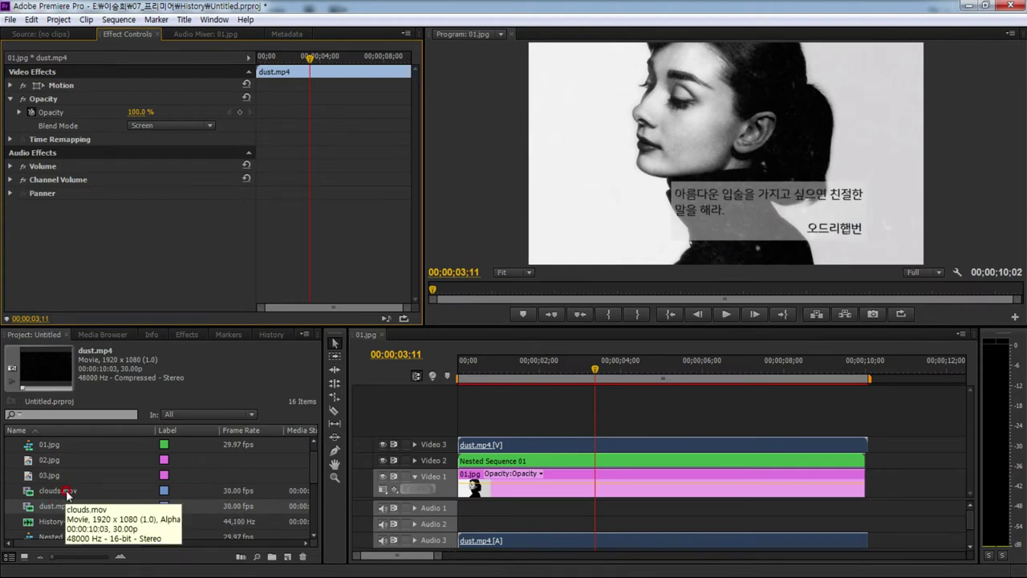
- Add Particle.mp4 to the timeline on a new Video 4 track
{"action": "left_click", "coordinate": [67, 493]}
{"action": "right_click", "coordinate": [85, 495]}
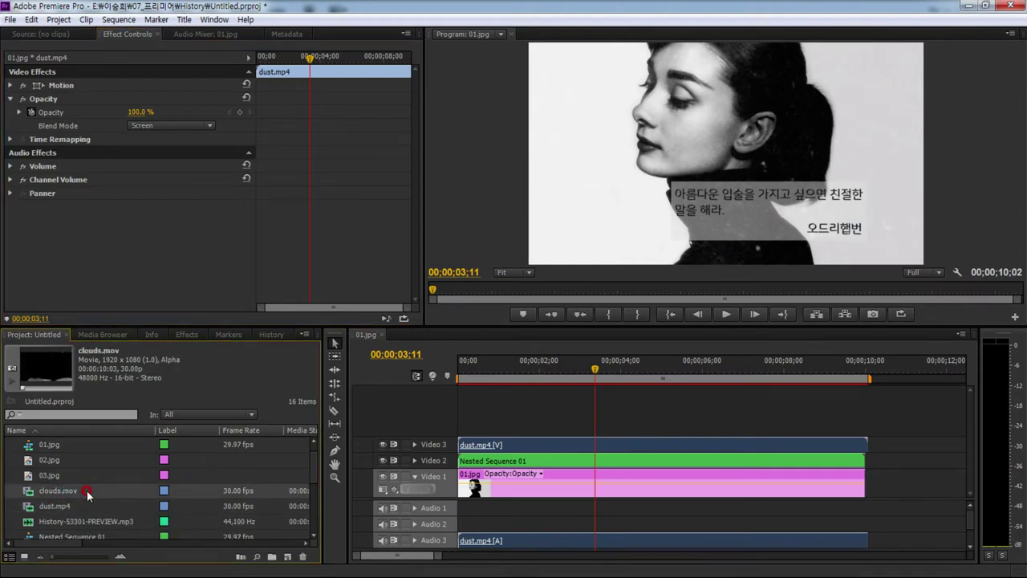
{"action": "scroll", "coordinate": [88, 493], "scroll_direction": "down", "scroll_amount": 3}
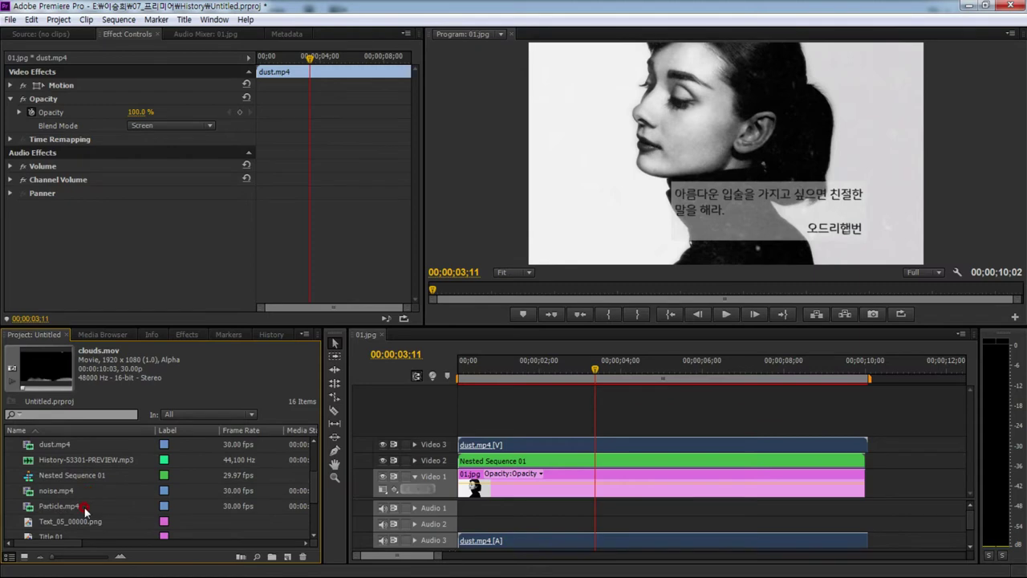
{"action": "left_click", "coordinate": [29, 508]}
{"action": "left_click_drag", "start_coordinate": [29, 507], "coordinate": [553, 431]}
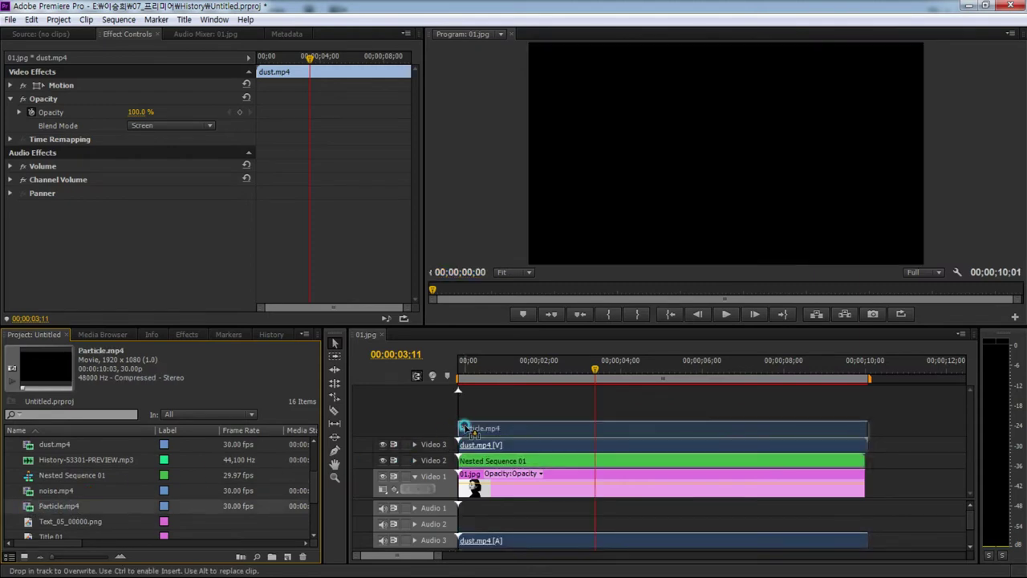
{"action": "left_click", "coordinate": [553, 431]}
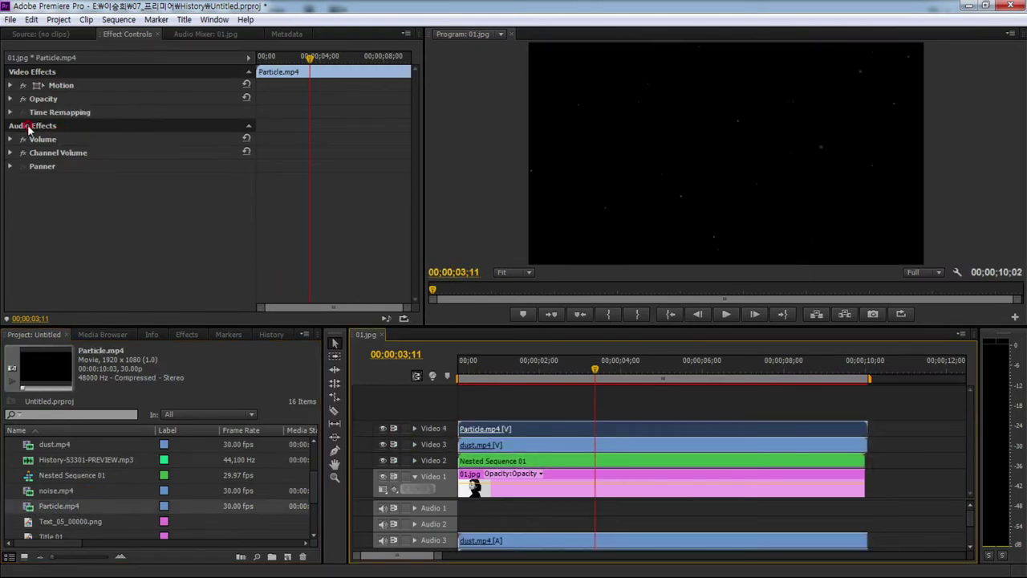
- Set the Particle.mp4 Opacity blend mode to Screen
{"action": "left_click", "coordinate": [10, 98]}
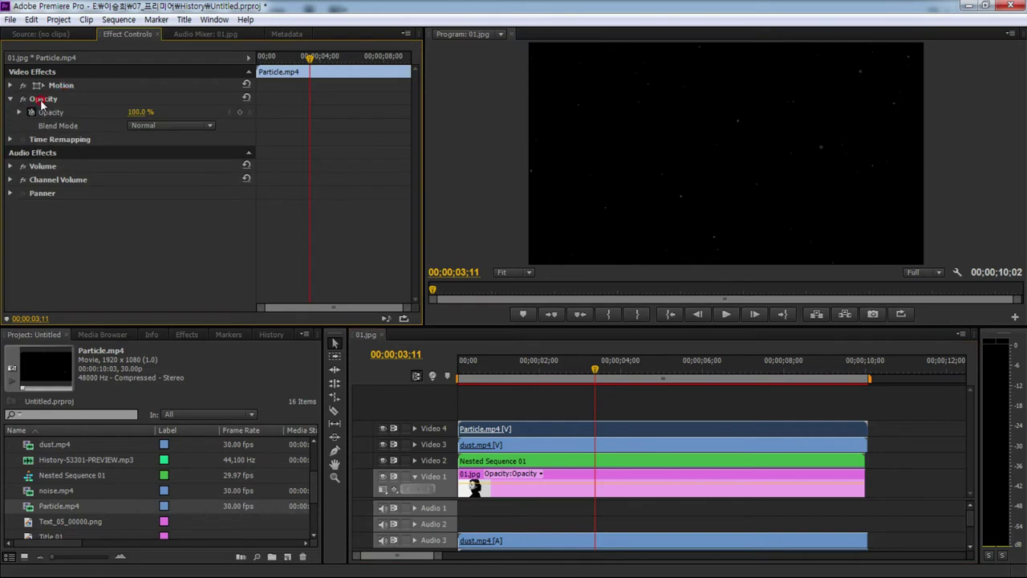
{"action": "left_click", "coordinate": [160, 127]}
{"action": "left_click", "coordinate": [164, 264]}
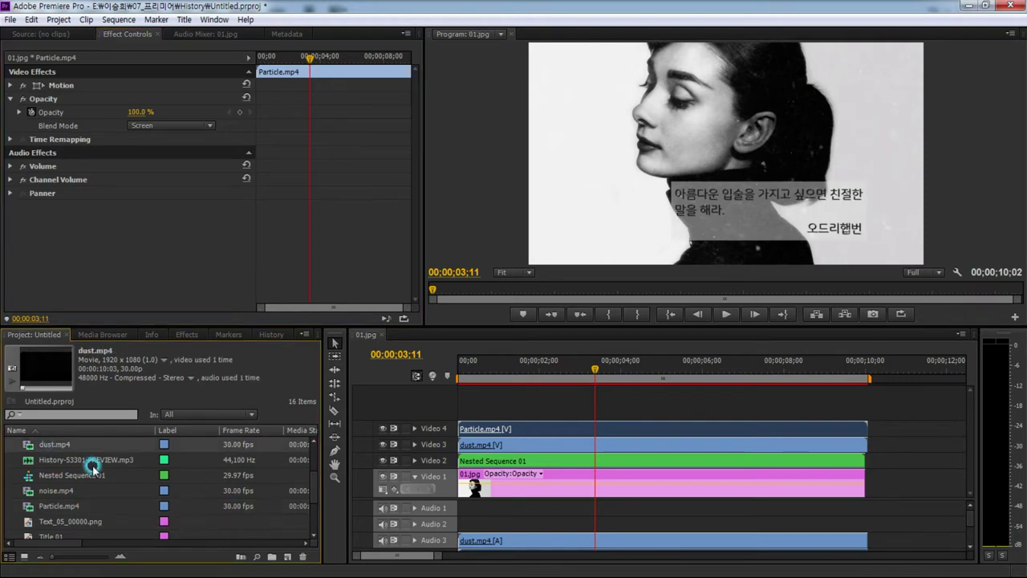
{"action": "scroll", "coordinate": [36, 461], "scroll_direction": "up", "scroll_amount": 2}
{"action": "left_click", "coordinate": [31, 460]}
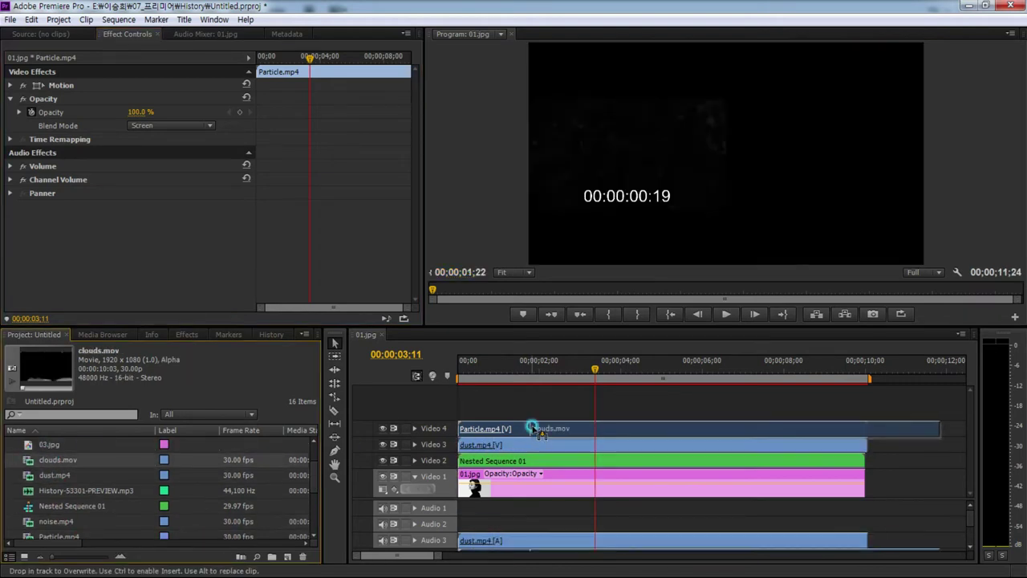
- Place clouds.mov on a new Video 5 track and play it in the Source monitor
{"action": "left_click_drag", "start_coordinate": [31, 462], "coordinate": [522, 421]}
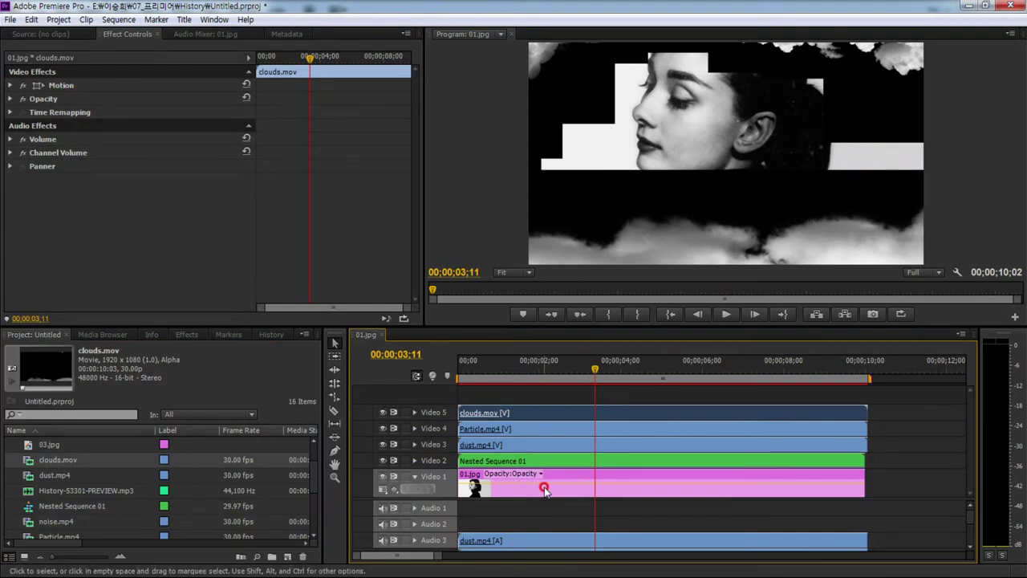
{"action": "double_click", "coordinate": [30, 461]}
{"action": "left_click", "coordinate": [210, 314]}
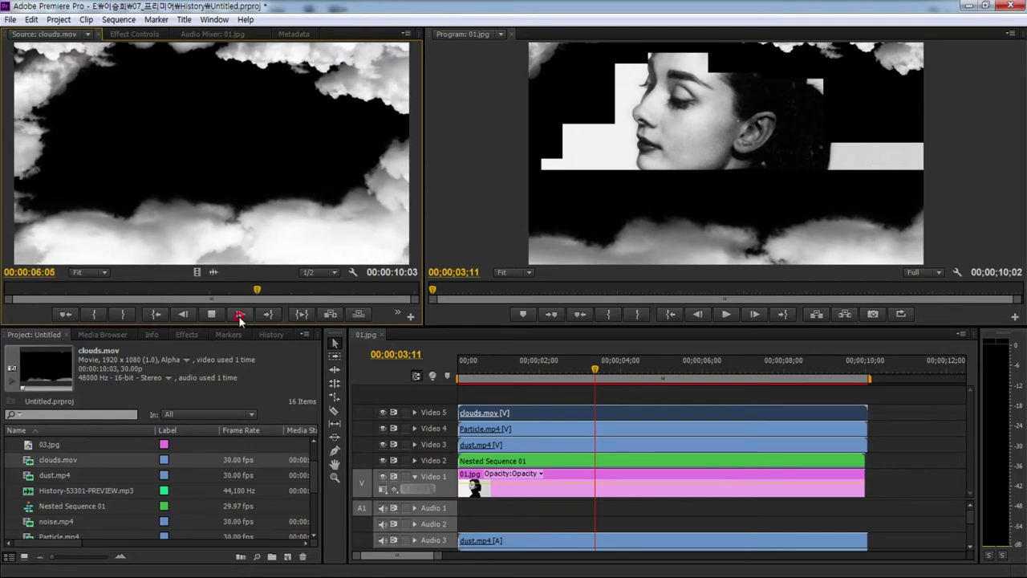
{"action": "left_click", "coordinate": [211, 314]}
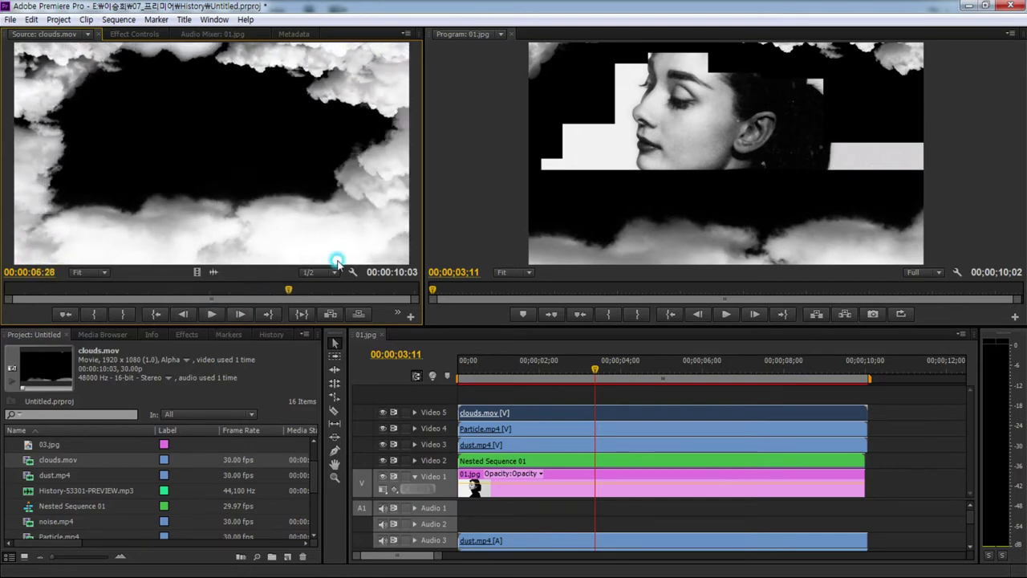
{"action": "left_click", "coordinate": [515, 498]}
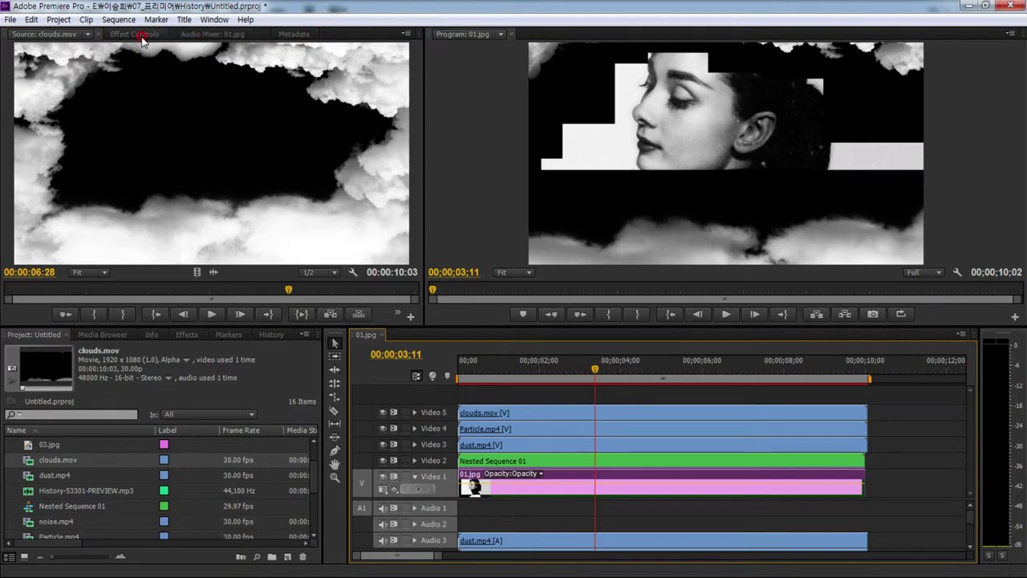
- Search Effects for 'track' and apply Track Matte Key to the 01.jpg clip
{"action": "left_click", "coordinate": [142, 37]}
{"action": "left_click", "coordinate": [193, 337]}
{"action": "left_click", "coordinate": [48, 349]}
{"action": "type", "text": "track"}
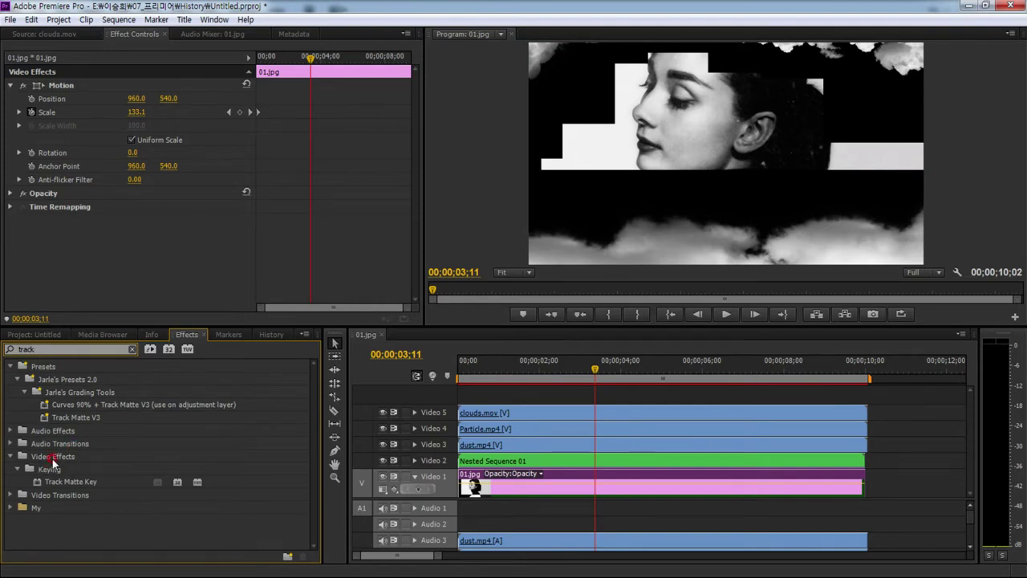
{"action": "left_click_drag", "start_coordinate": [74, 486], "coordinate": [506, 490]}
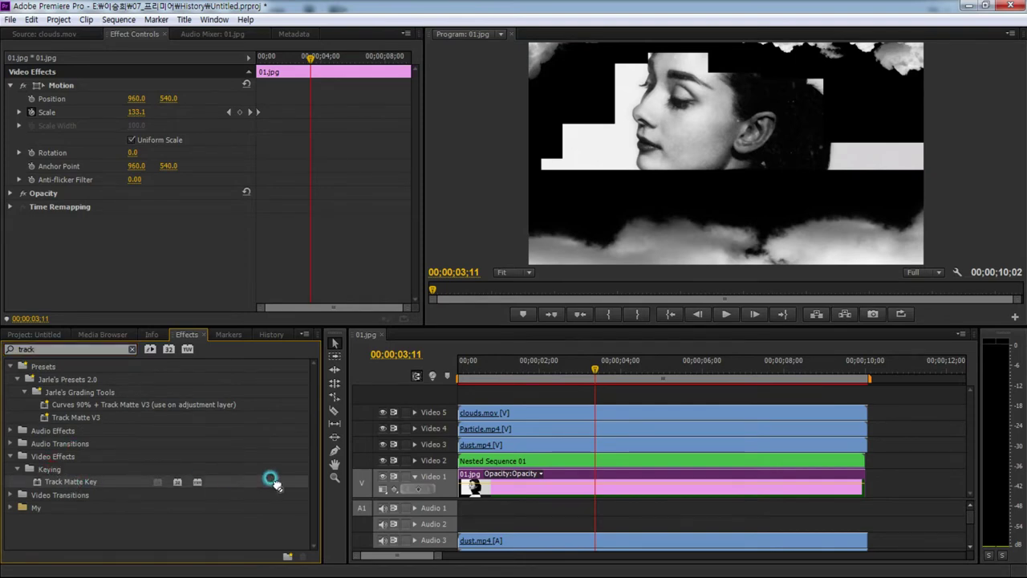
- Set the matte to Video 5, composite using Matte Luma, enable Reverse, and play it back
{"action": "left_click", "coordinate": [163, 276]}
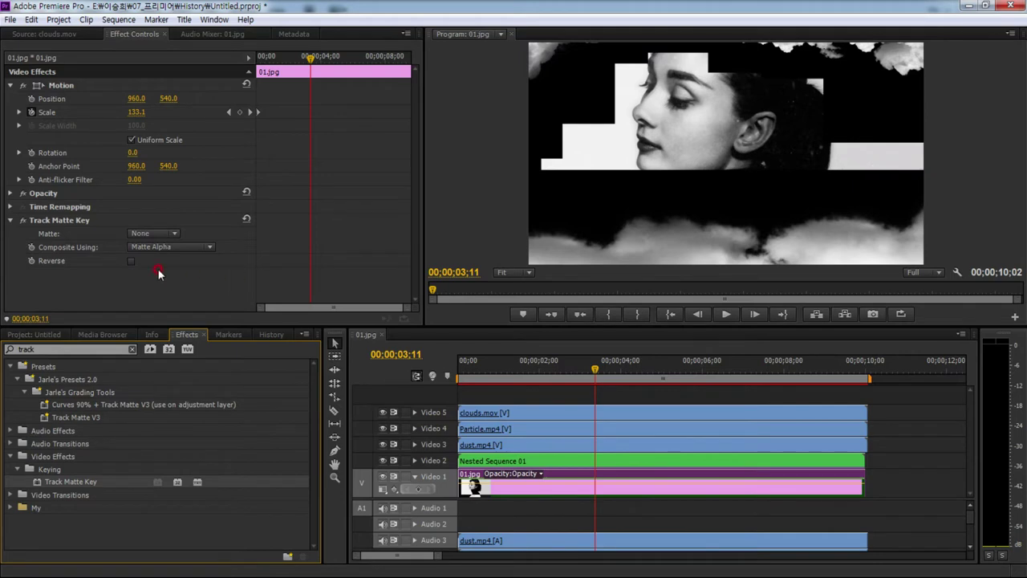
{"action": "left_click", "coordinate": [149, 232]}
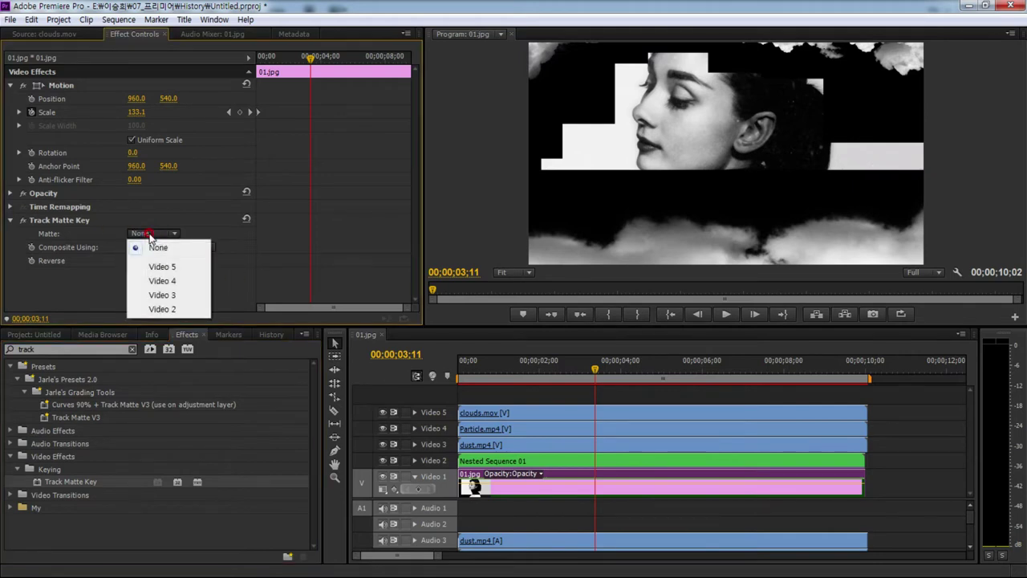
{"action": "left_click", "coordinate": [170, 269]}
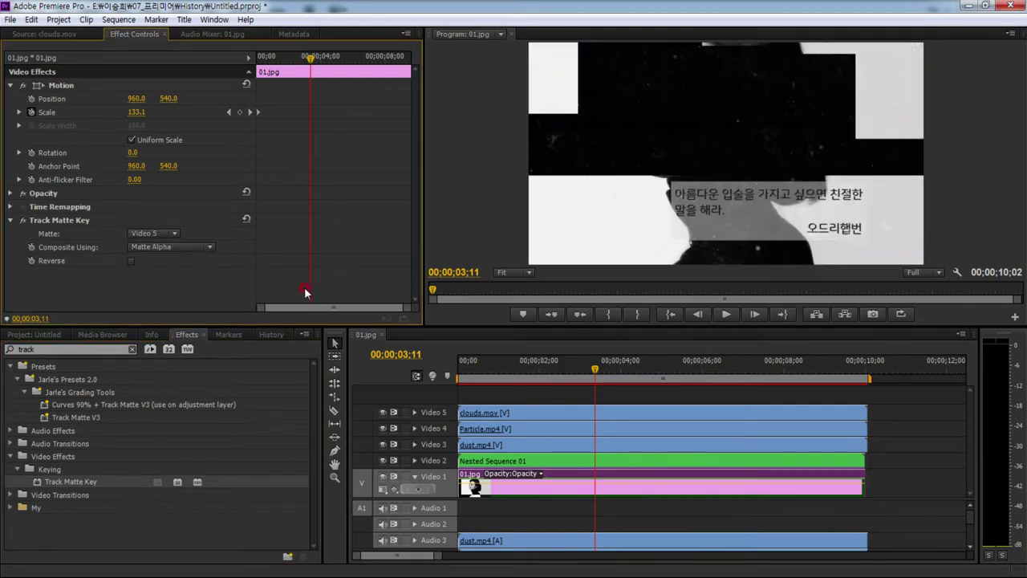
{"action": "left_click", "coordinate": [162, 247]}
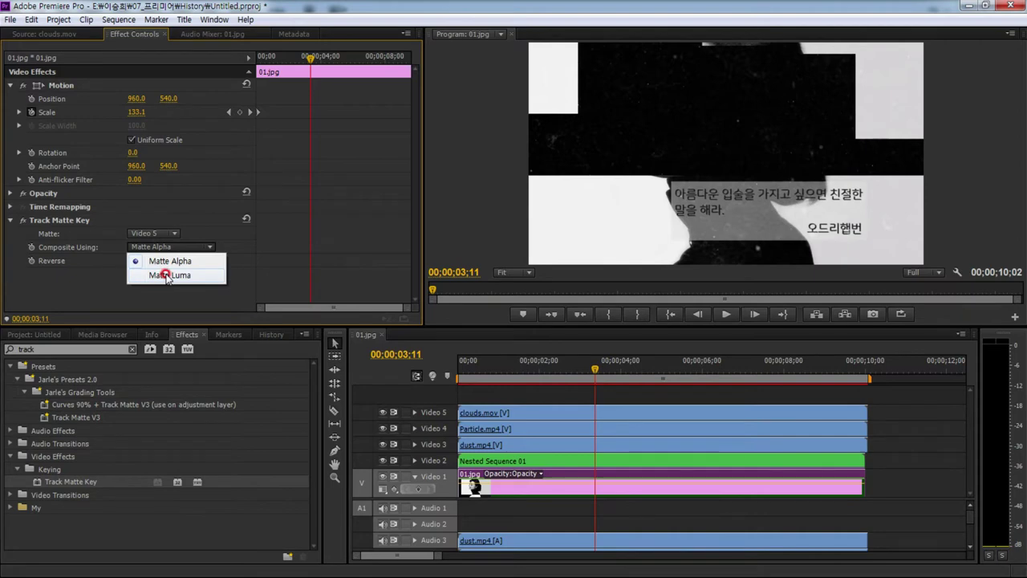
{"action": "left_click", "coordinate": [170, 276]}
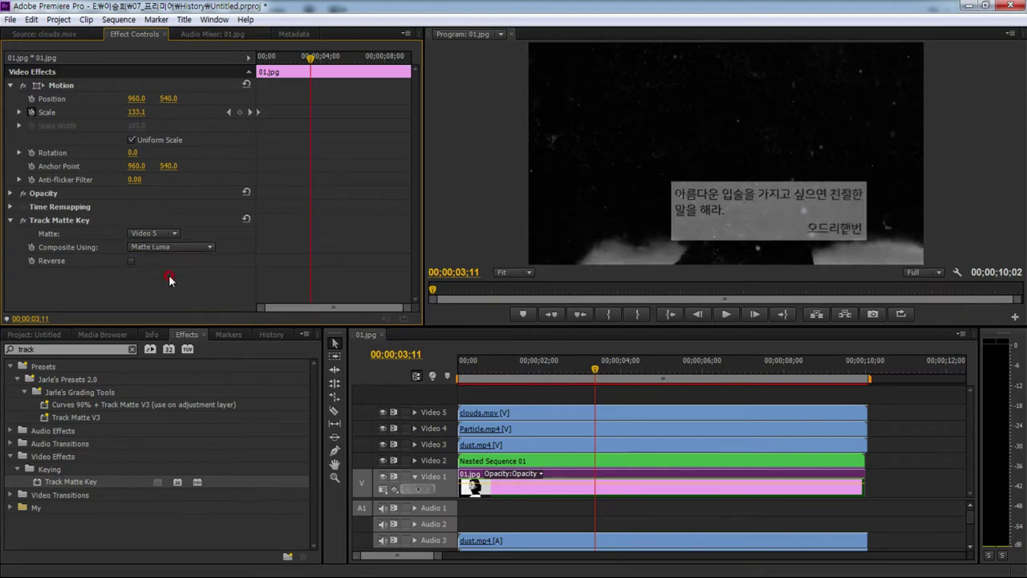
{"action": "mouse_move", "coordinate": [601, 374]}
{"action": "left_mouse_down"}
{"action": "mouse_move", "coordinate": [466, 375]}
{"action": "mouse_move", "coordinate": [725, 376]}
{"action": "left_mouse_up"}
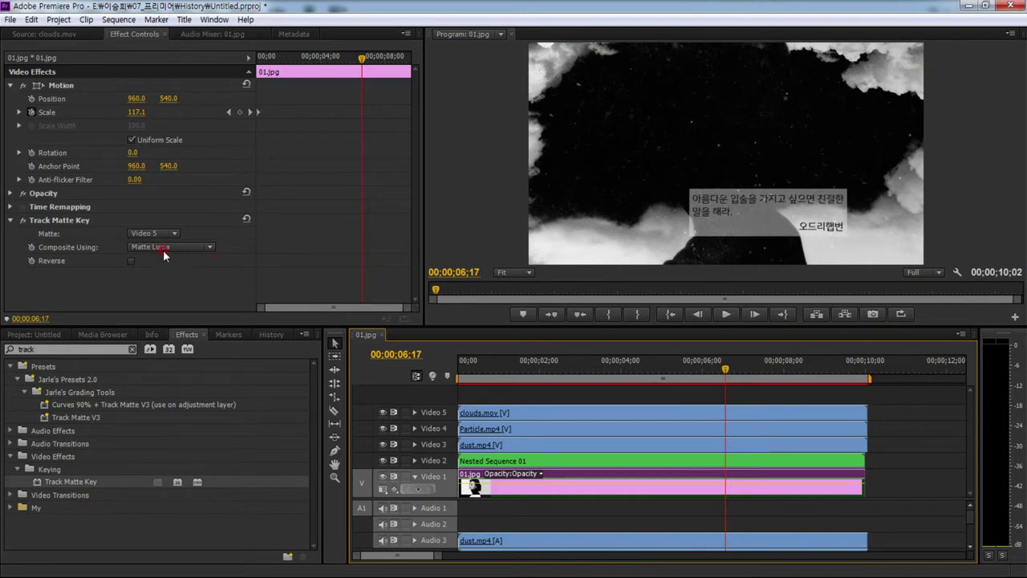
{"action": "left_click", "coordinate": [134, 262]}
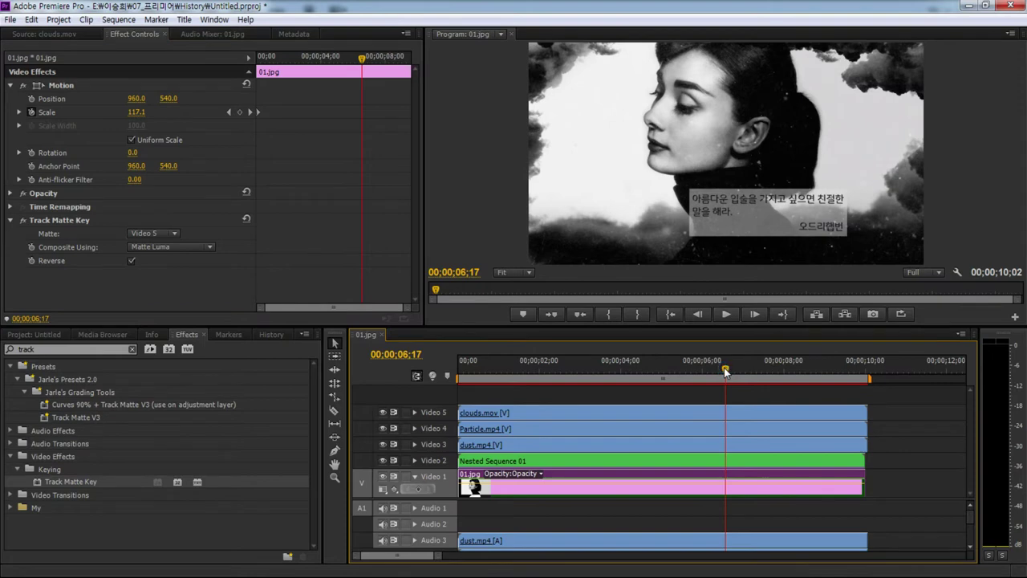
{"action": "left_click_drag", "start_coordinate": [724, 371], "coordinate": [458, 371]}
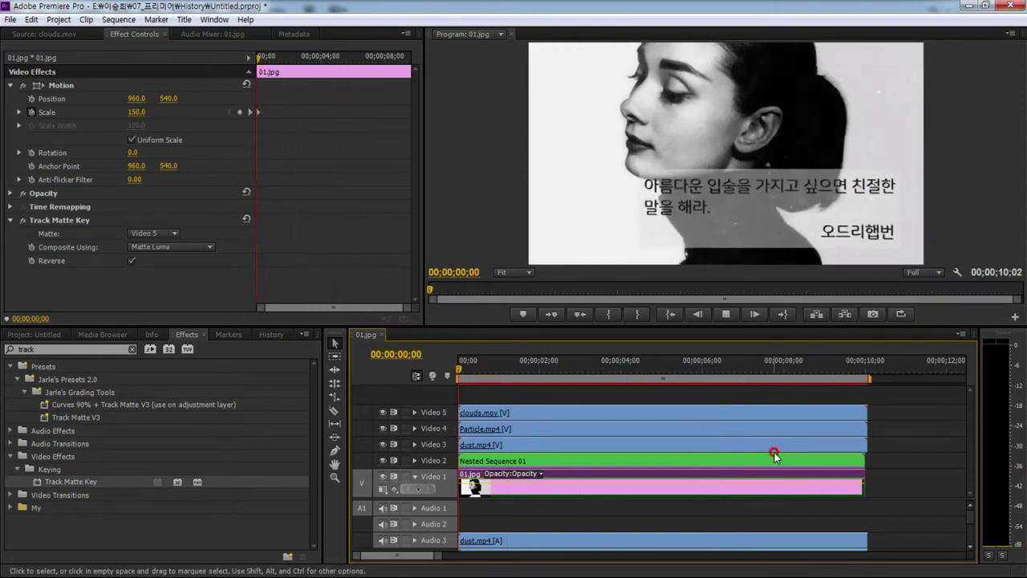
{"action": "key", "text": "space"}
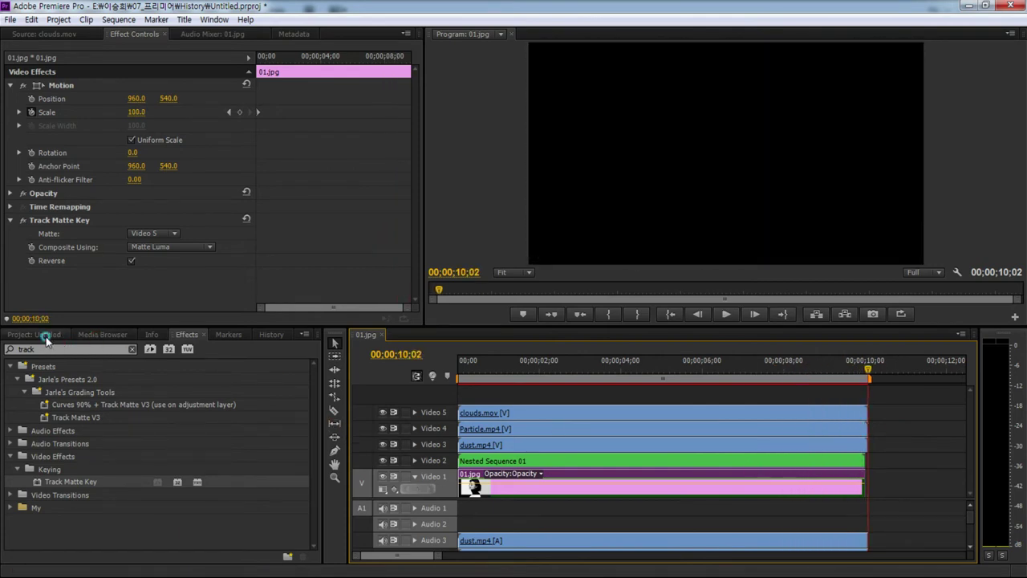
- Rename the 01.jpg sequence in the Project panel to 01
{"action": "left_click", "coordinate": [47, 335]}
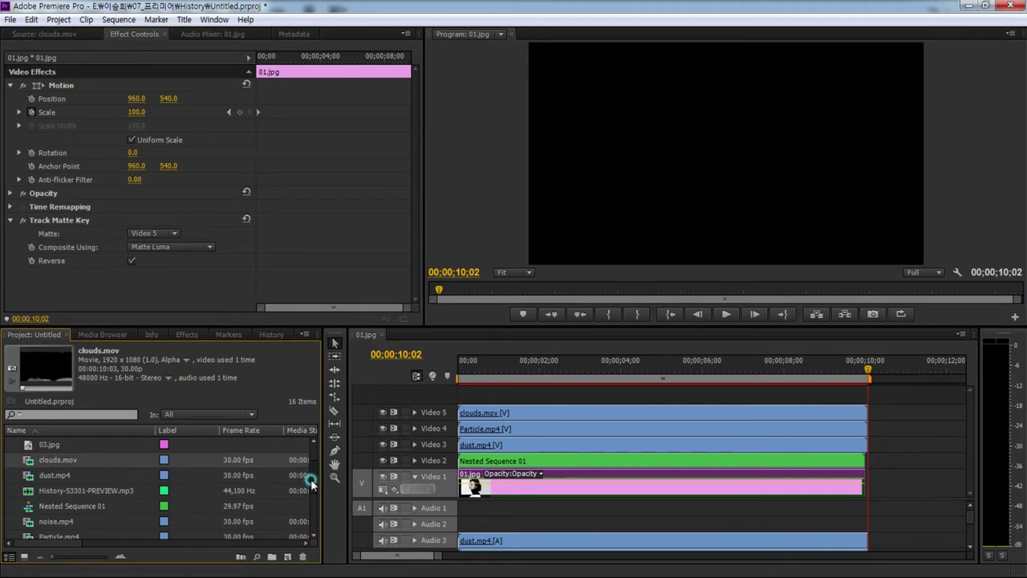
{"action": "scroll", "coordinate": [311, 465], "scroll_direction": "up", "scroll_amount": 1}
{"action": "left_click", "coordinate": [56, 462]}
{"action": "key", "text": "Return"}
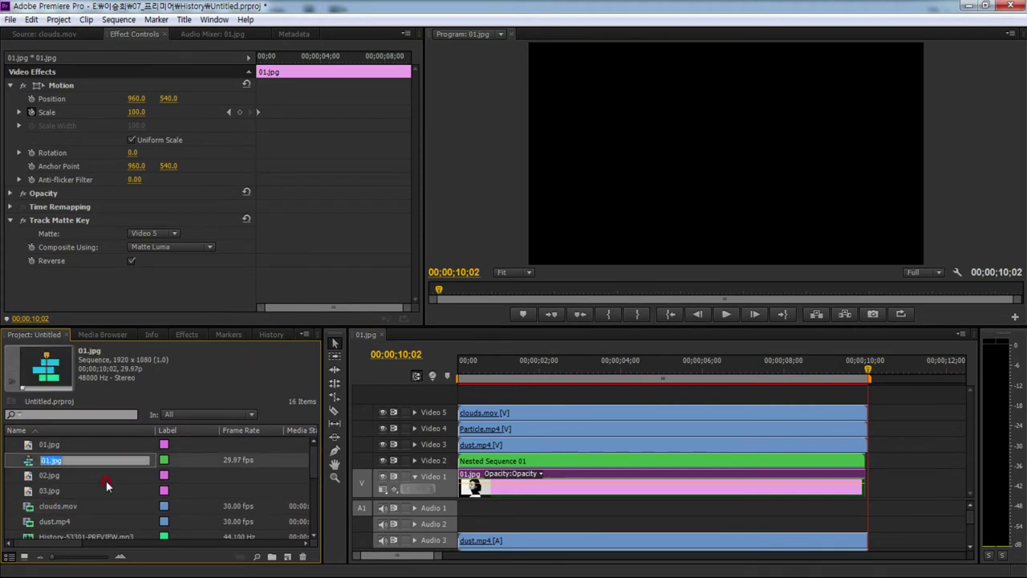
{"action": "type", "text": "01"}
{"action": "key", "text": "Return"}
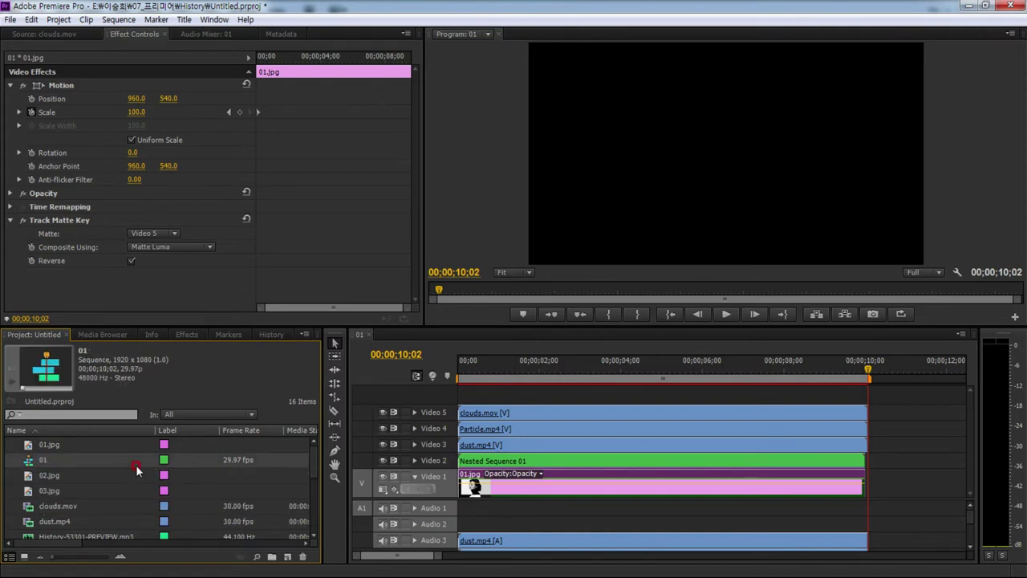
- Duplicate sequence 01 and name the copy 02
{"action": "right_click", "coordinate": [28, 461]}
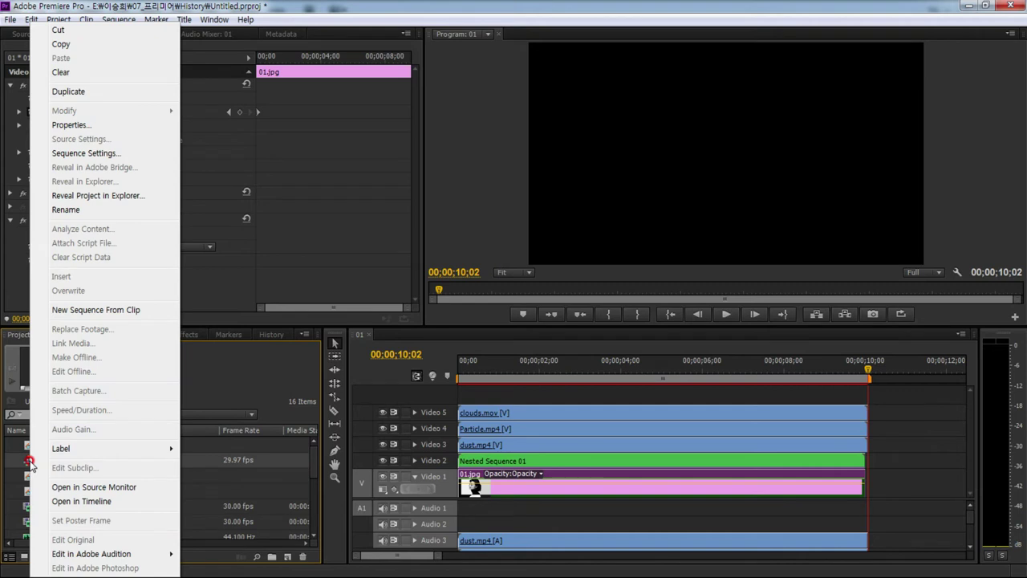
{"action": "left_click", "coordinate": [76, 91]}
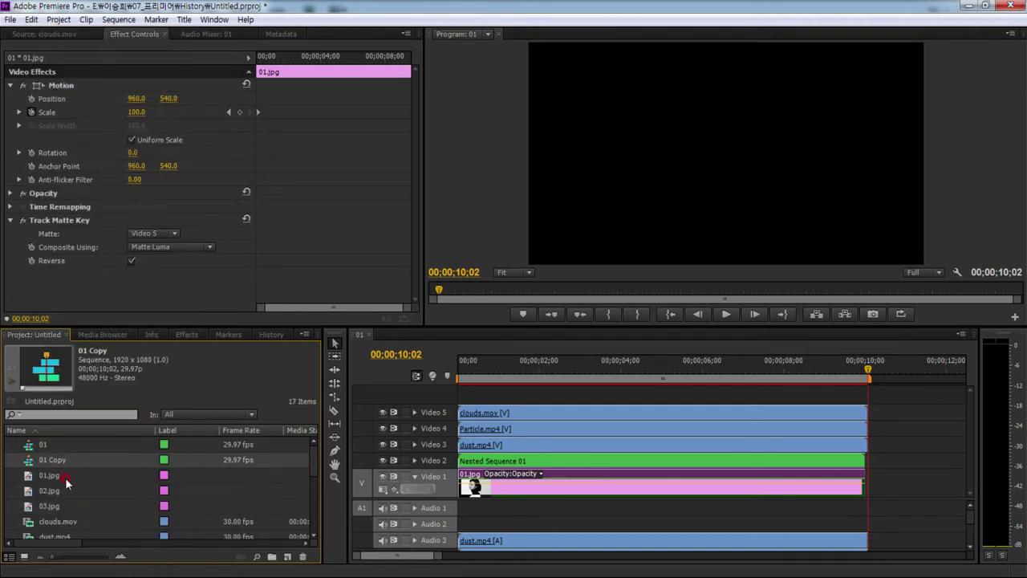
{"action": "left_click", "coordinate": [42, 460]}
{"action": "type", "text": "02"}
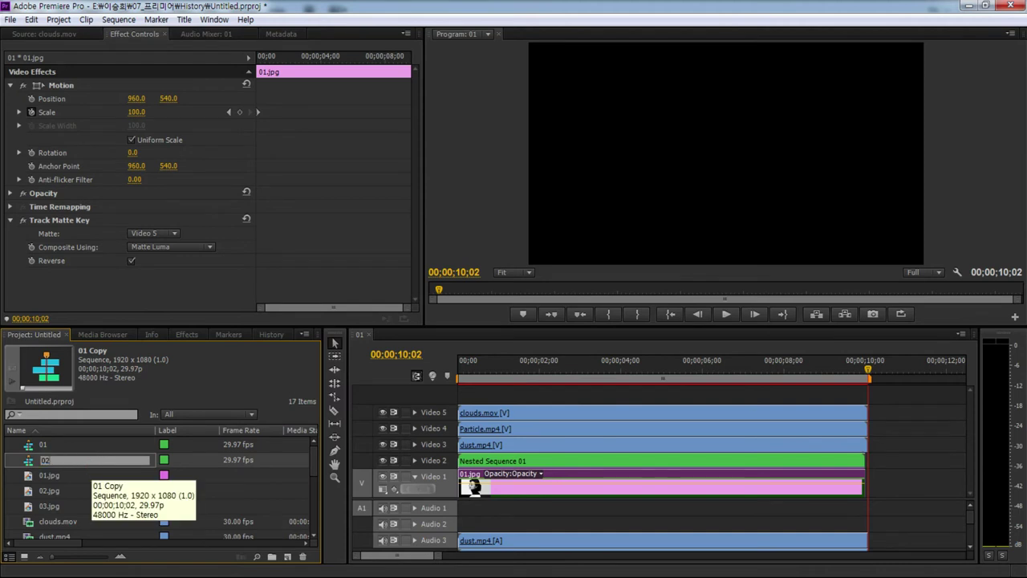
{"action": "left_click", "coordinate": [177, 489]}
- Rename Nested Sequence 01 to Title Sequence 01
{"action": "scroll", "coordinate": [177, 488], "scroll_direction": "down", "scroll_amount": 1}
{"action": "scroll", "coordinate": [172, 487], "scroll_direction": "down", "scroll_amount": 1}
{"action": "left_click", "coordinate": [169, 476]}
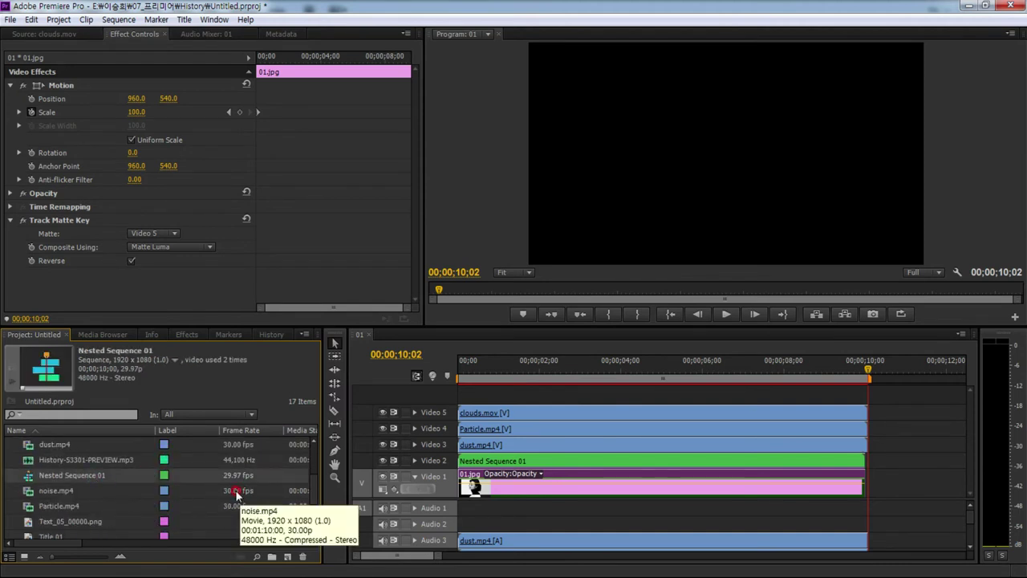
{"action": "left_click", "coordinate": [95, 476]}
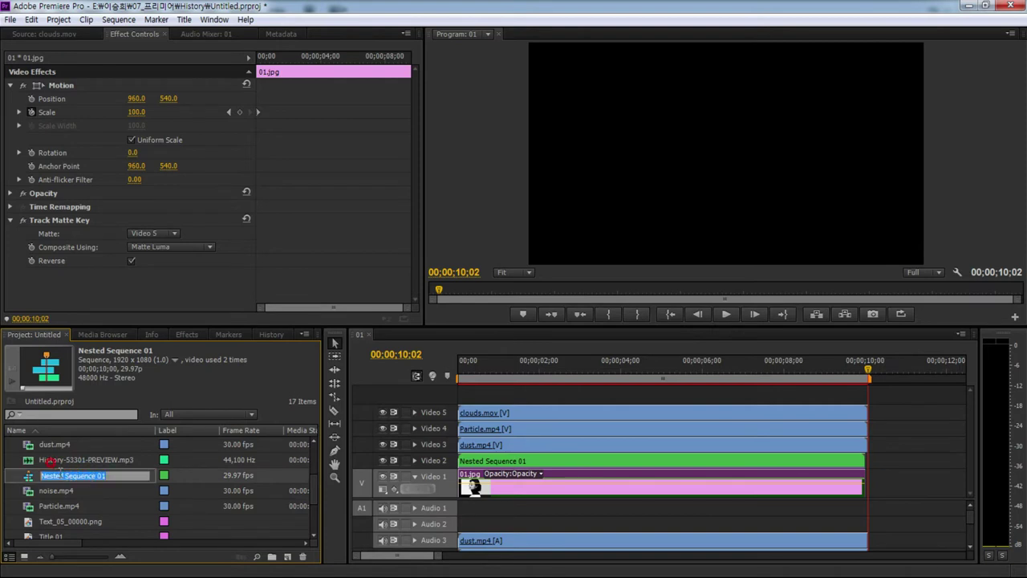
{"action": "double_click", "coordinate": [51, 475]}
{"action": "type", "text": "Titl"}
{"action": "key", "text": "Return"}
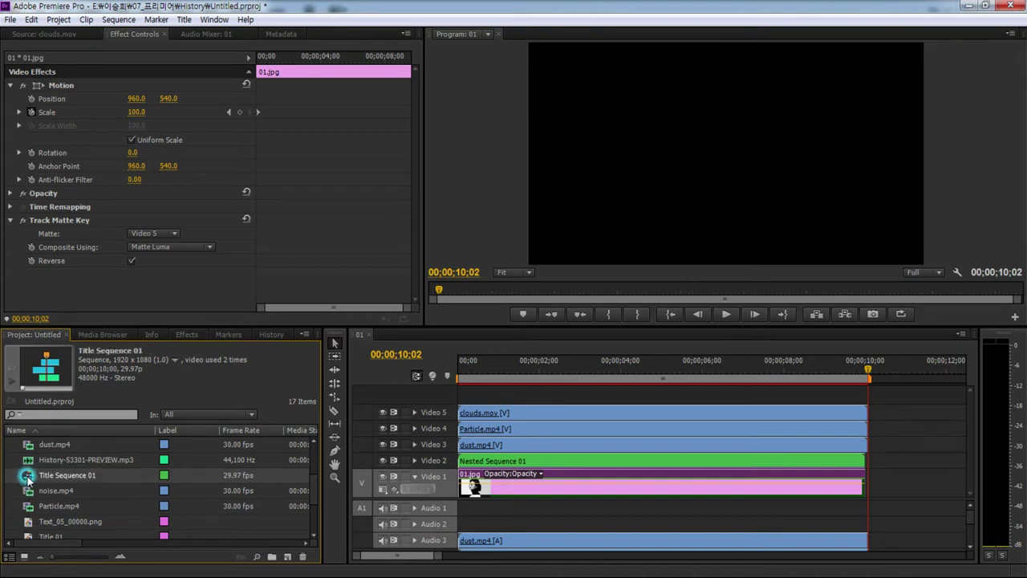
- Duplicate Title Sequence 01 as Title Sequence 02 and open it in the timeline
{"action": "right_click", "coordinate": [30, 480]}
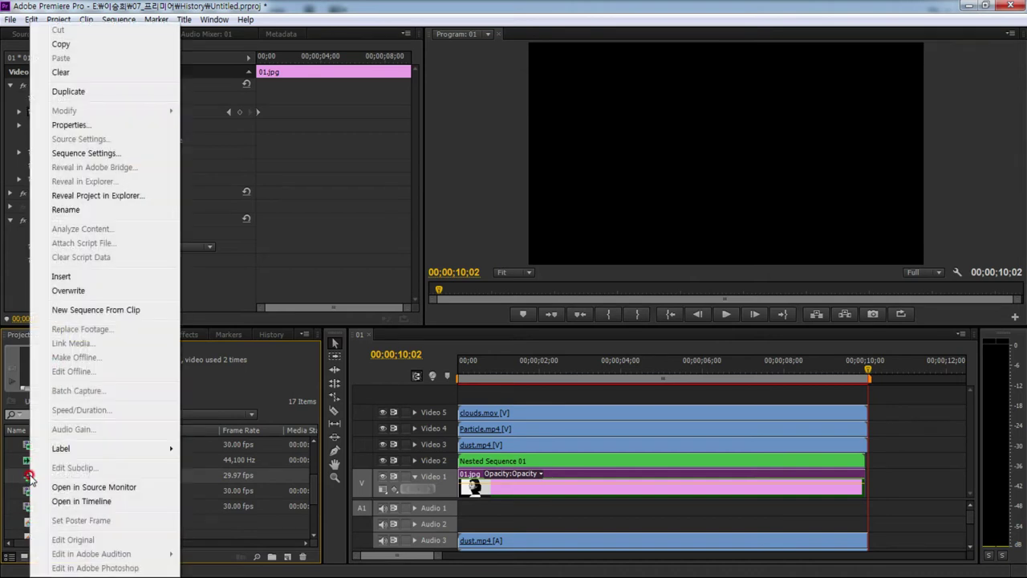
{"action": "left_click", "coordinate": [81, 91]}
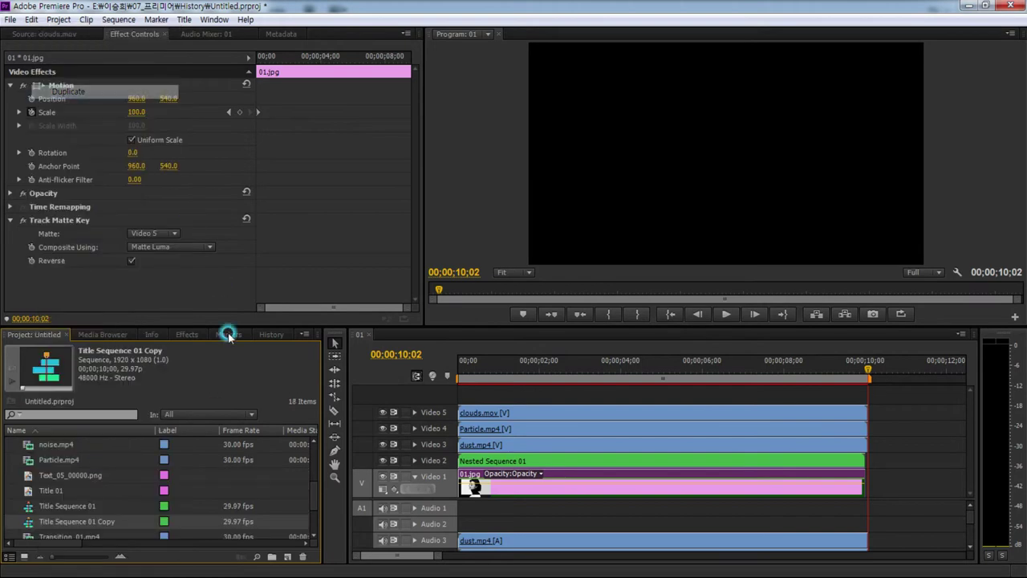
{"action": "left_click", "coordinate": [72, 524]}
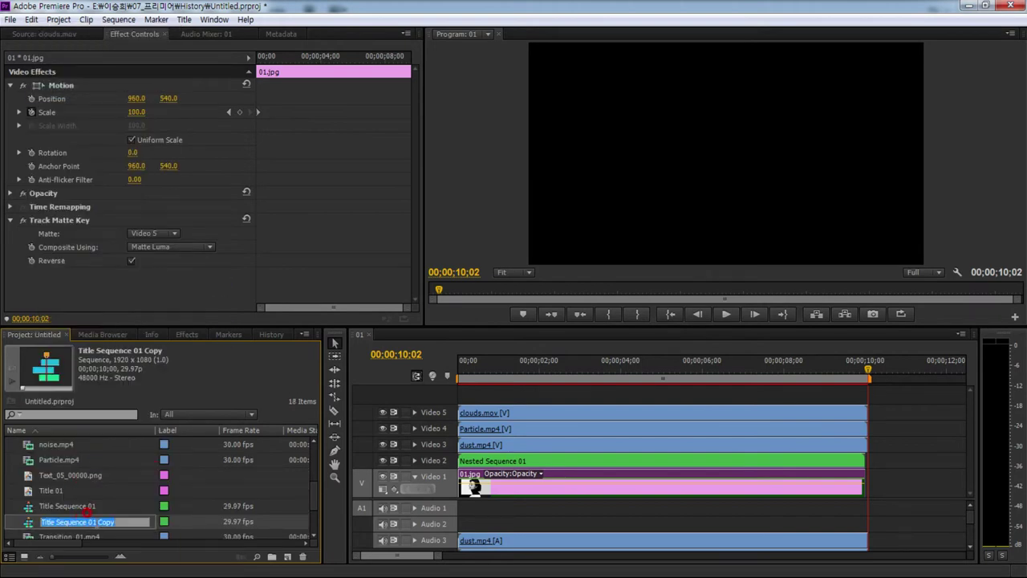
{"action": "left_click_drag", "start_coordinate": [98, 522], "coordinate": [129, 520]}
{"action": "type", "text": "2"}
{"action": "key", "text": "Tab"}
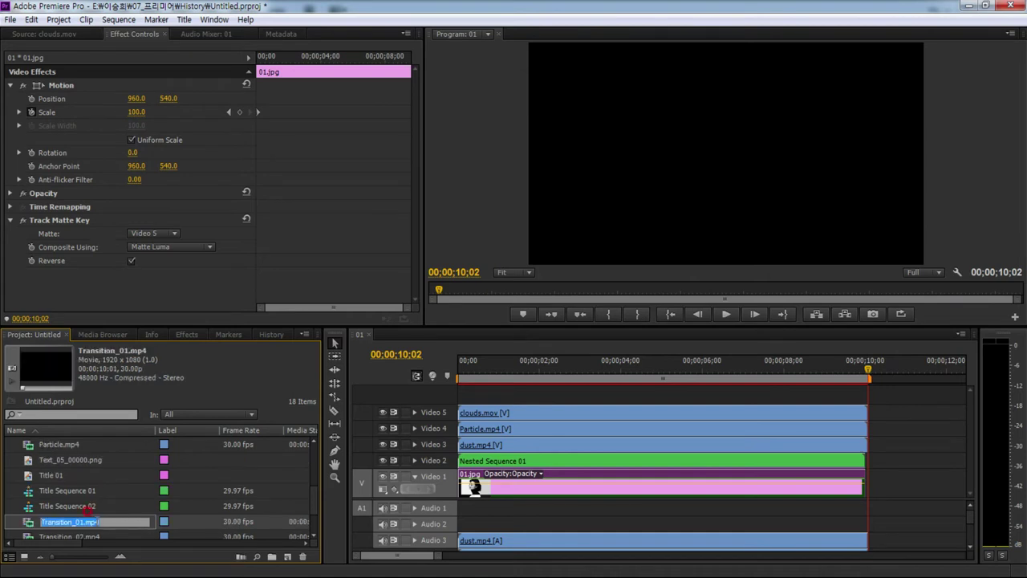
{"action": "double_click", "coordinate": [29, 506]}
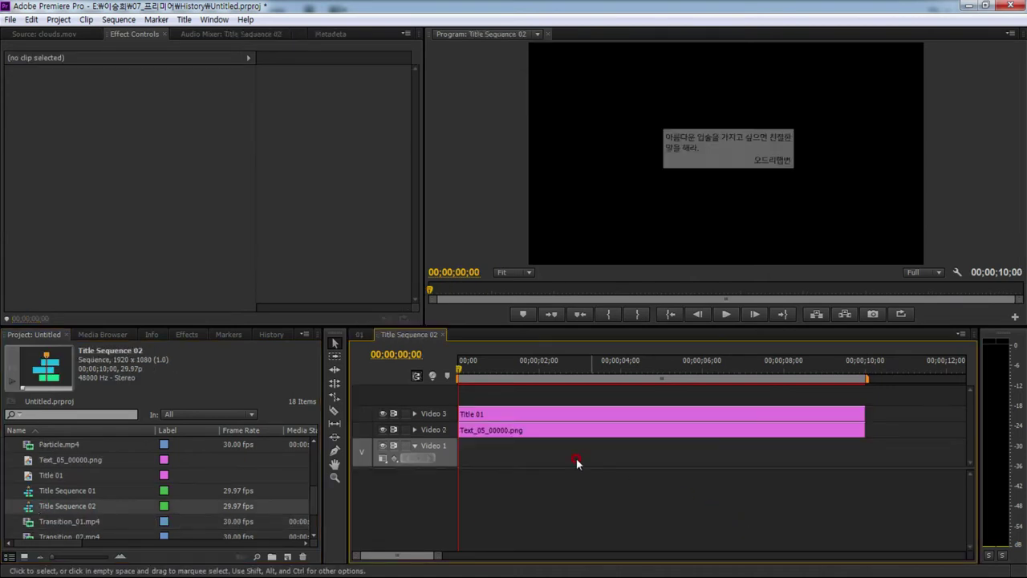
- Open Title 01 in the Titler and create a new Title 02 based on it
{"action": "left_click_drag", "start_coordinate": [448, 470], "coordinate": [484, 482]}
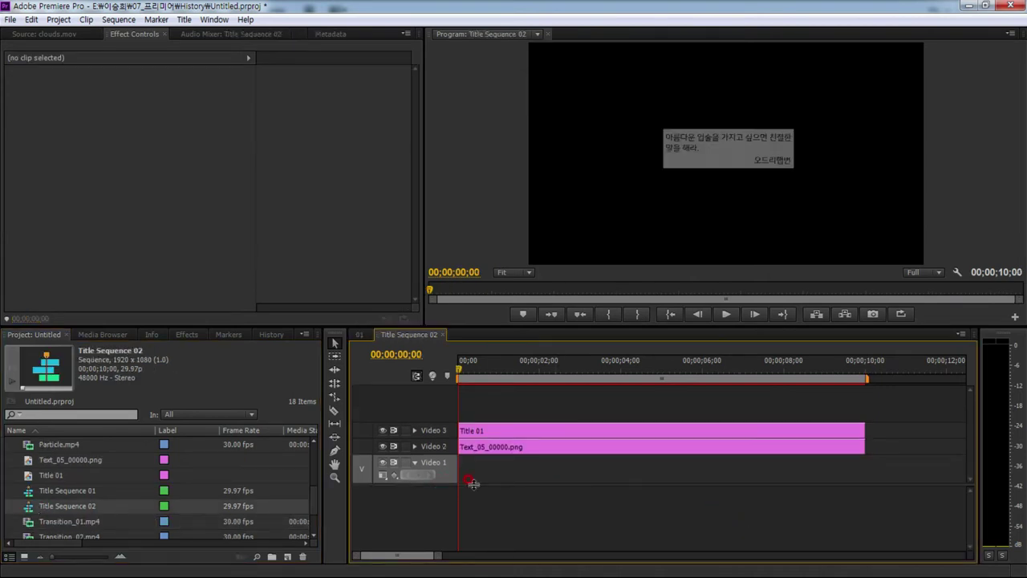
{"action": "left_click", "coordinate": [489, 446]}
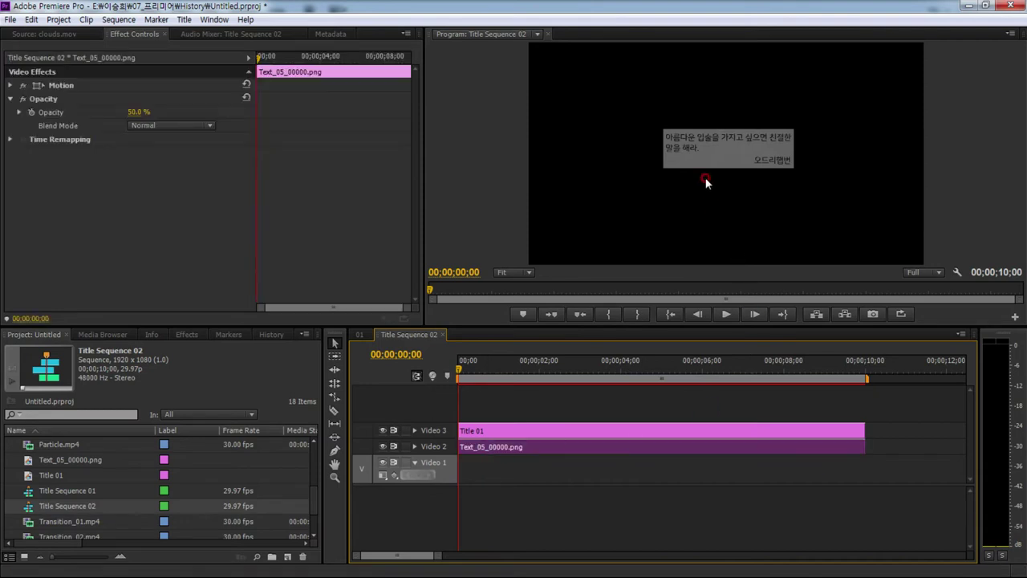
{"action": "left_click", "coordinate": [476, 431]}
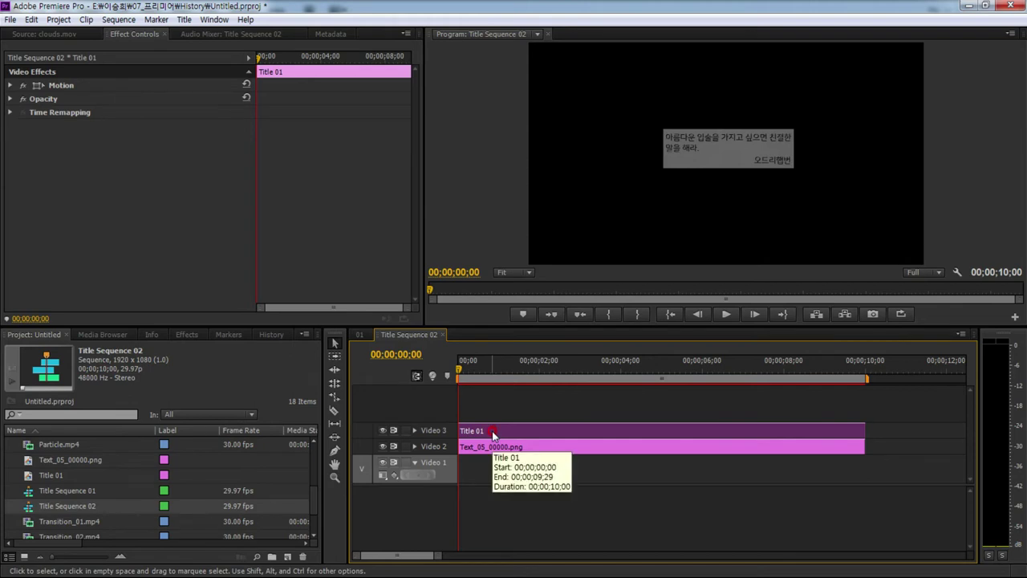
{"action": "double_click", "coordinate": [493, 434]}
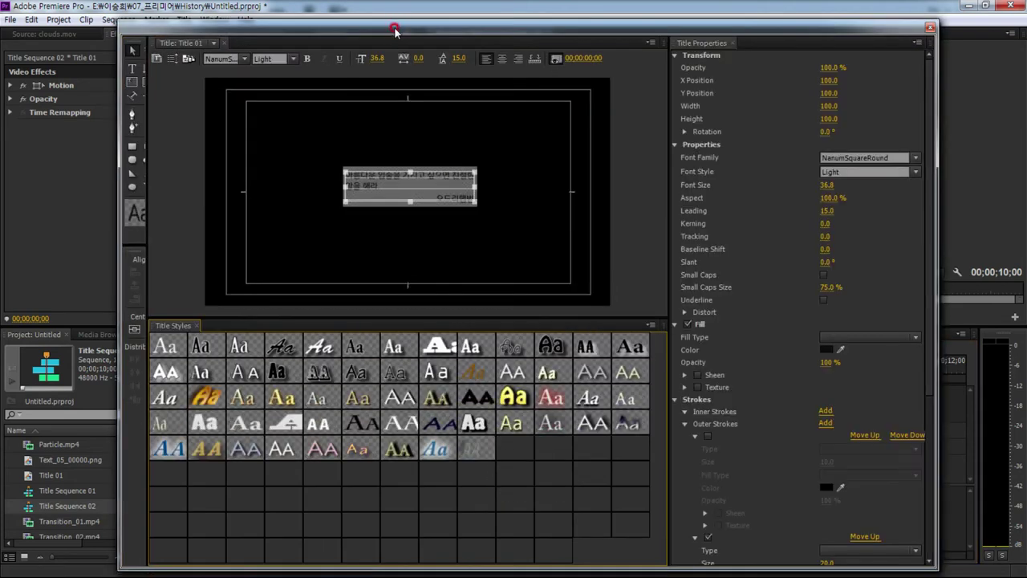
{"action": "left_click_drag", "start_coordinate": [397, 16], "coordinate": [421, 1]}
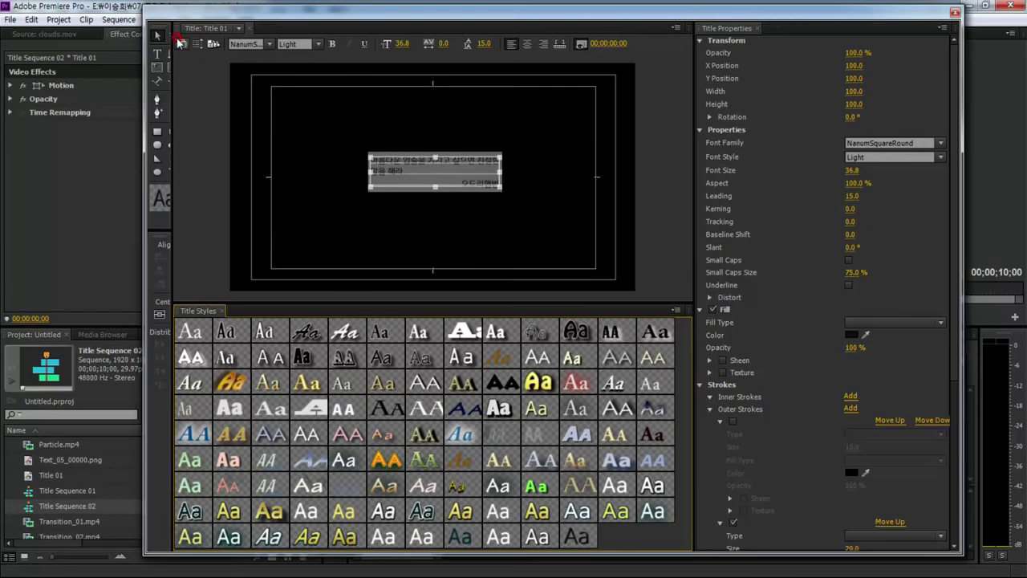
{"action": "left_click", "coordinate": [182, 43]}
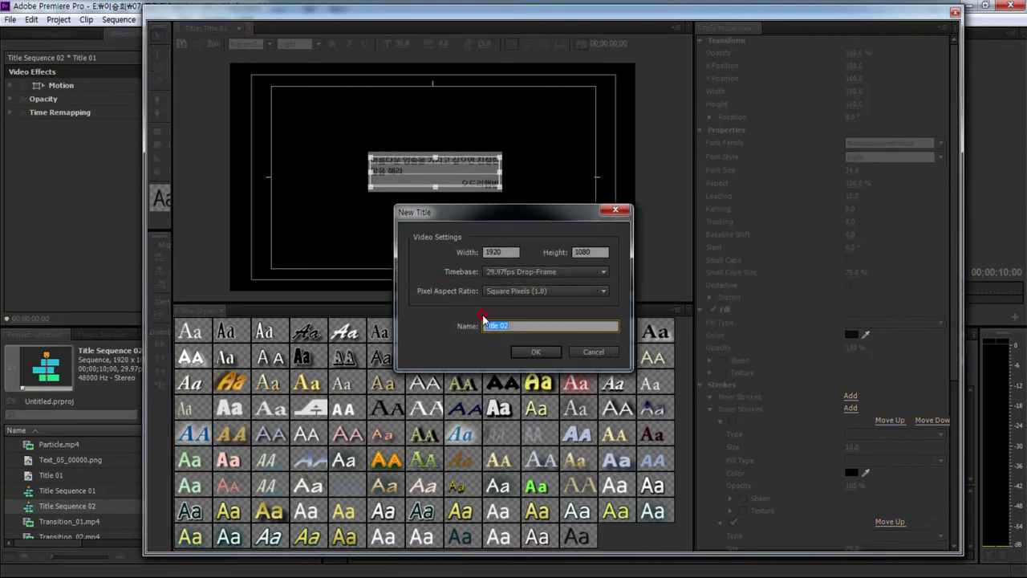
{"action": "left_click", "coordinate": [545, 353]}
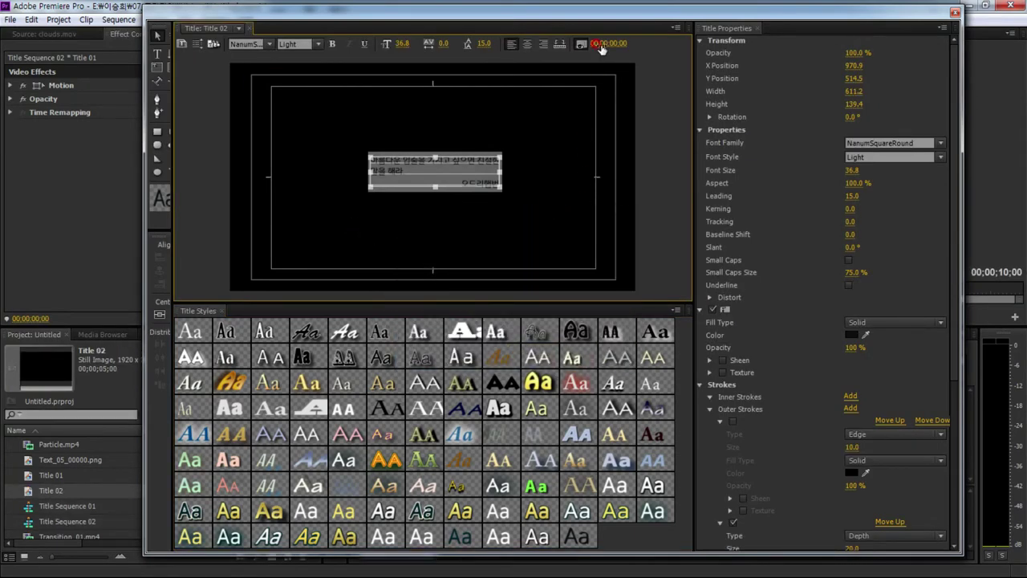
{"action": "left_click", "coordinate": [581, 43]}
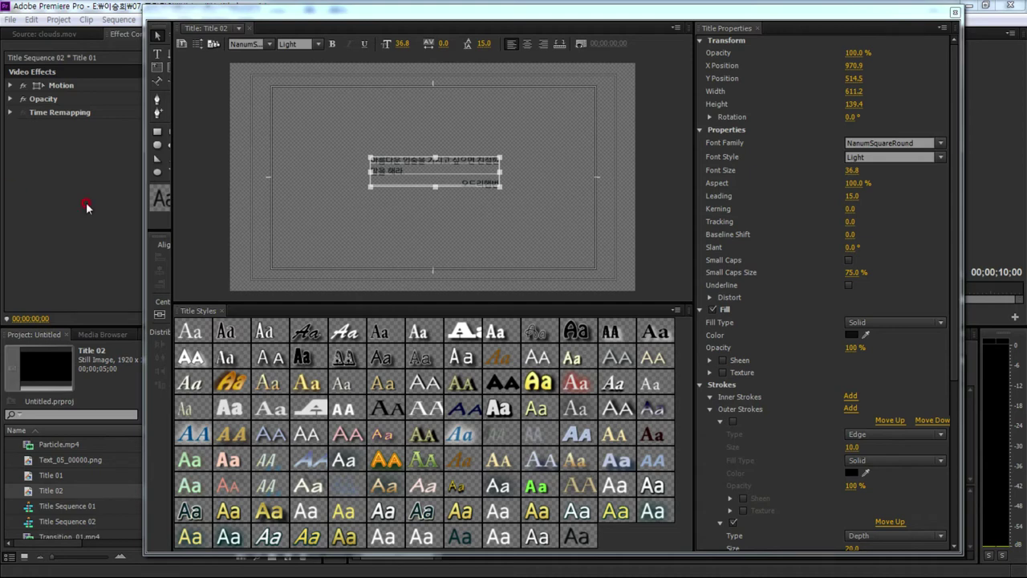
- Paste the new Korean quote into Title 02 and close the Titler
{"action": "double_click", "coordinate": [405, 164]}
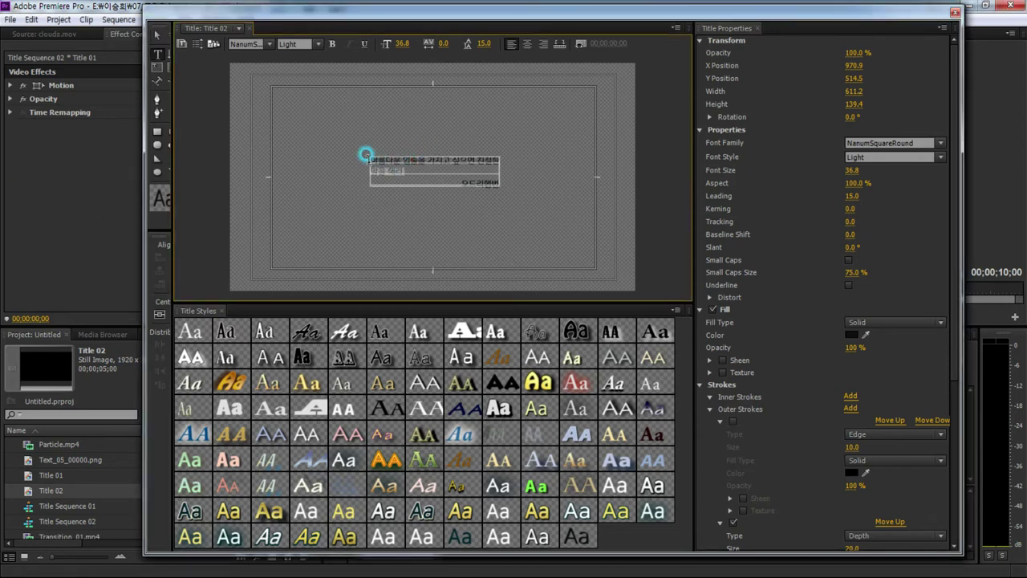
{"action": "key", "text": "ctrl+v"}
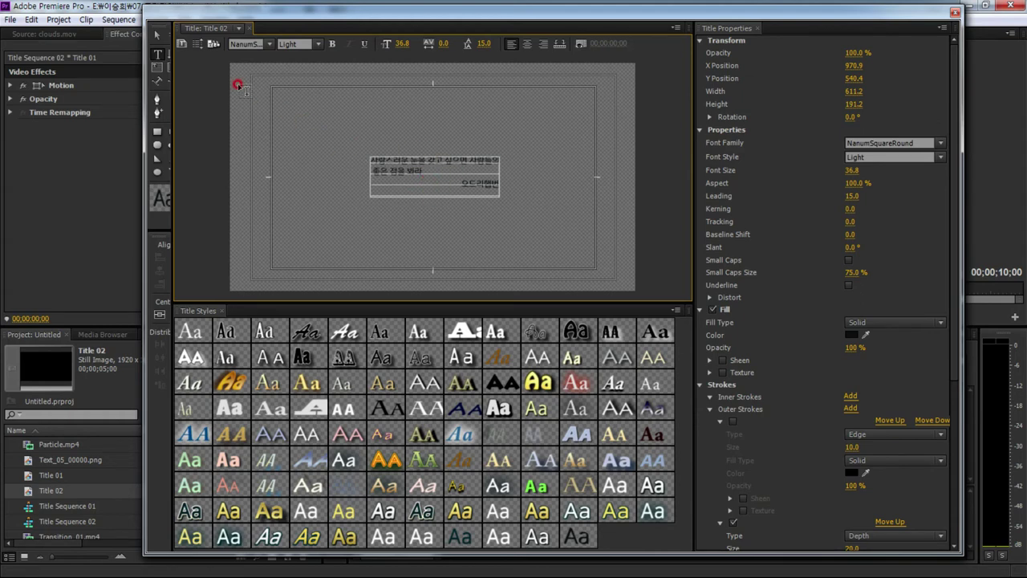
{"action": "left_click", "coordinate": [157, 36]}
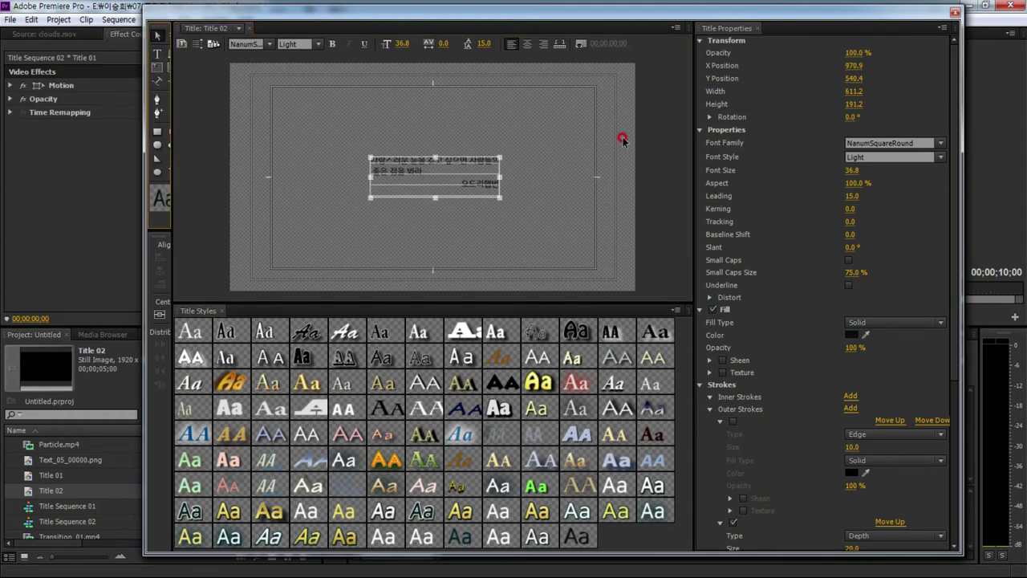
{"action": "left_click", "coordinate": [581, 44]}
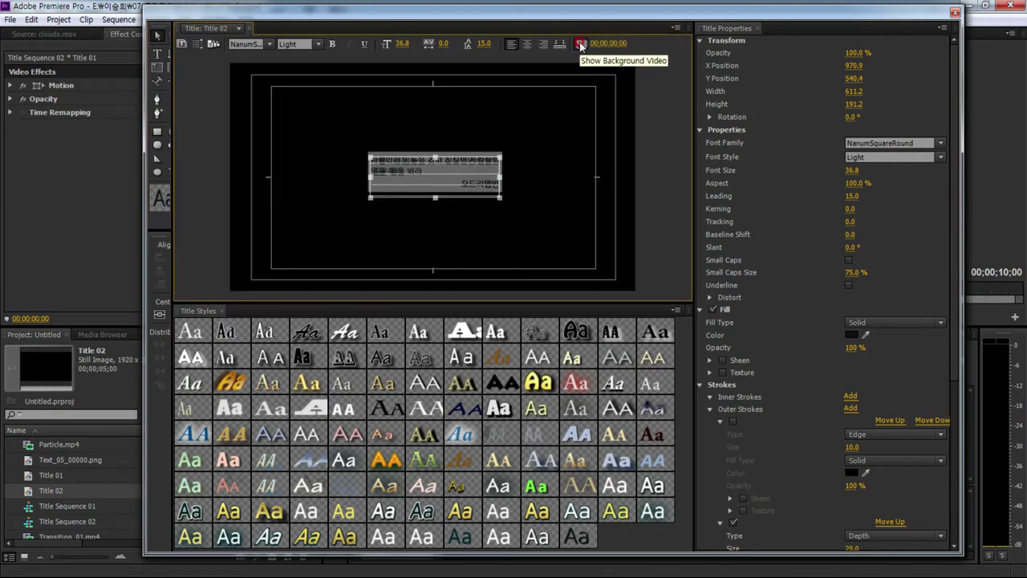
{"action": "left_click", "coordinate": [581, 44]}
{"action": "left_click", "coordinate": [948, 16]}
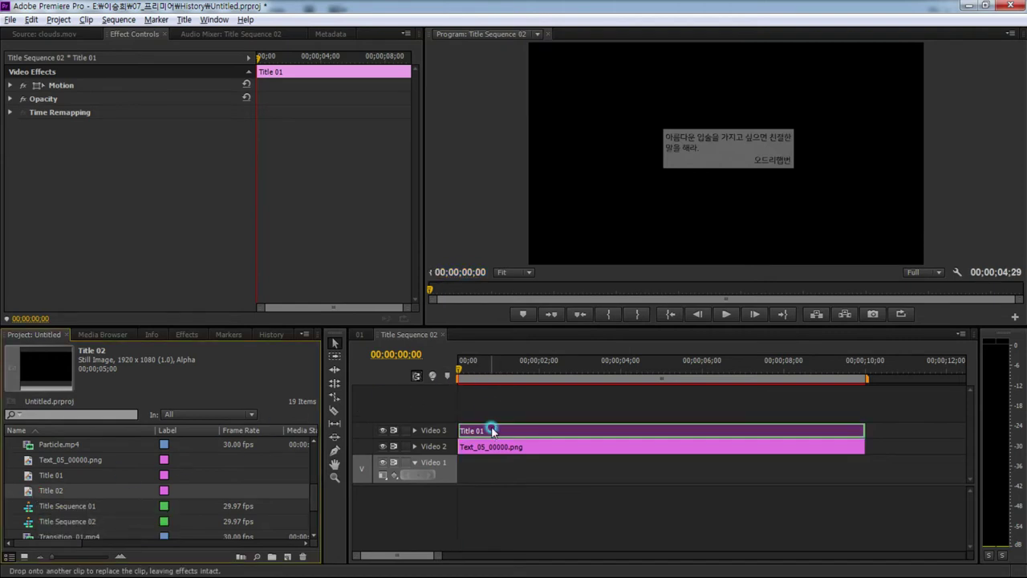
- Replace Title 01 on Video 3 with Title 02 and check its text
{"action": "left_click_drag", "start_coordinate": [32, 493], "coordinate": [491, 424]}
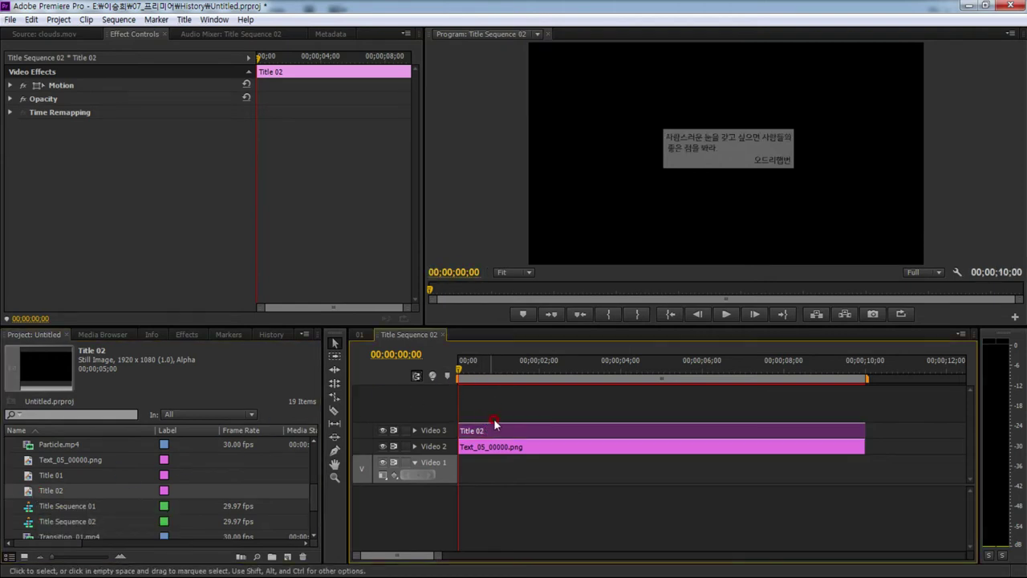
{"action": "double_click", "coordinate": [490, 433]}
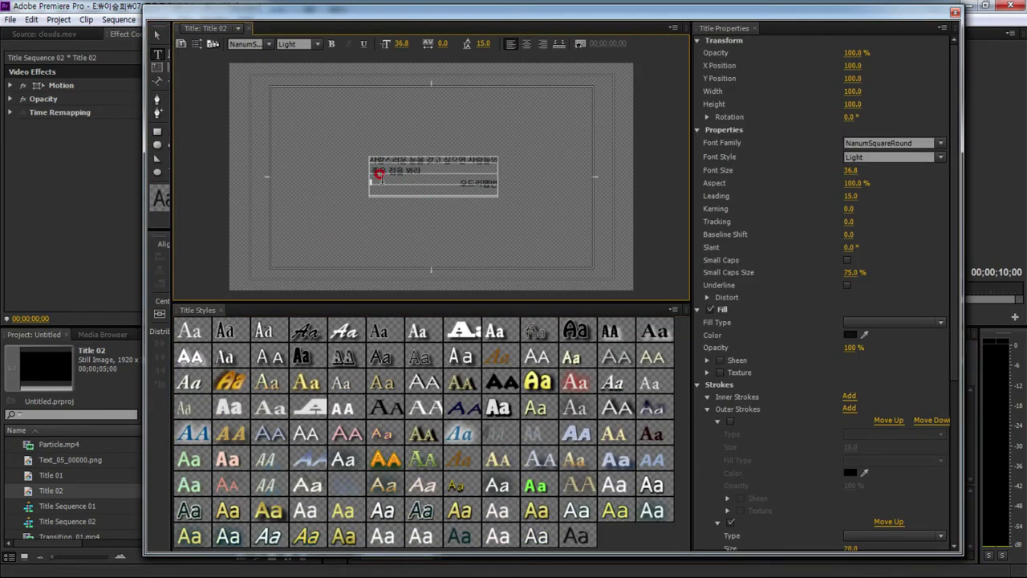
{"action": "double_click", "coordinate": [444, 197]}
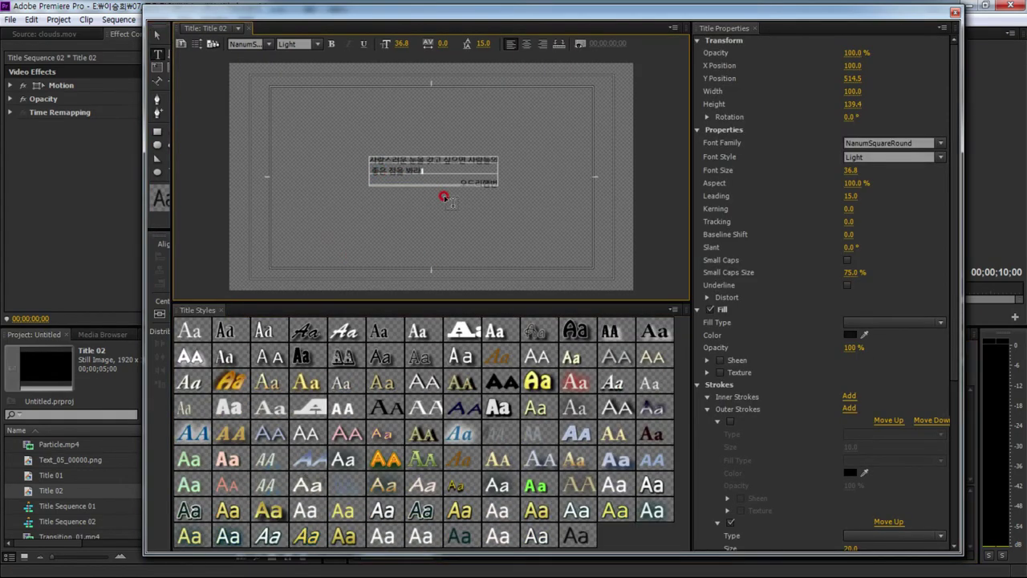
{"action": "left_click", "coordinate": [158, 35]}
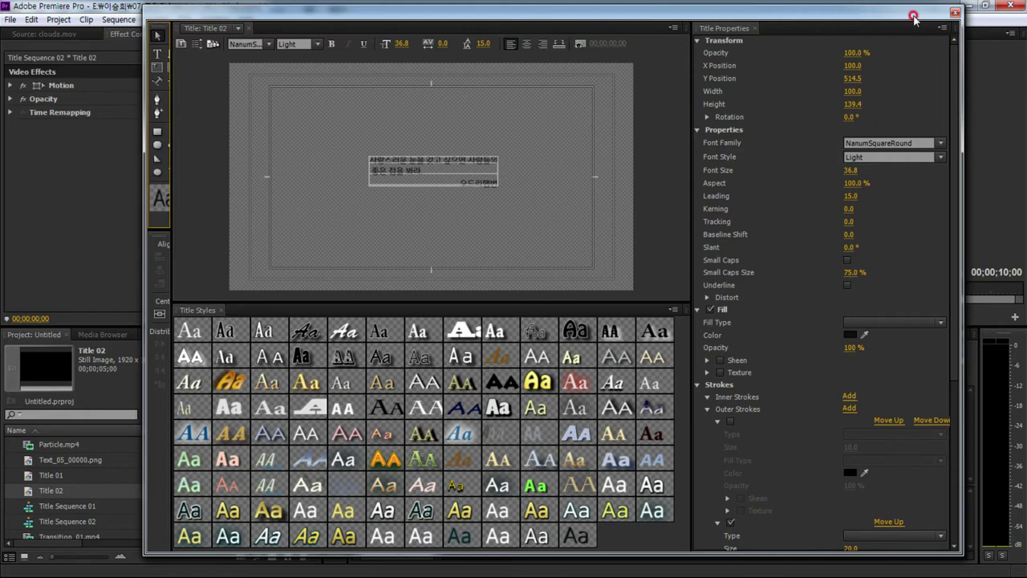
{"action": "left_click", "coordinate": [955, 12]}
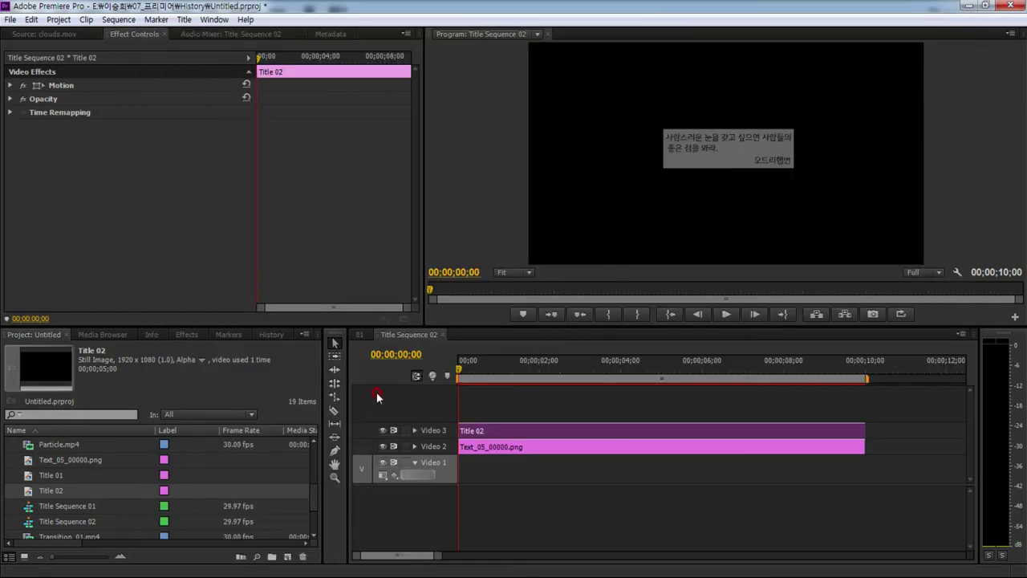
{"action": "left_click", "coordinate": [54, 522]}
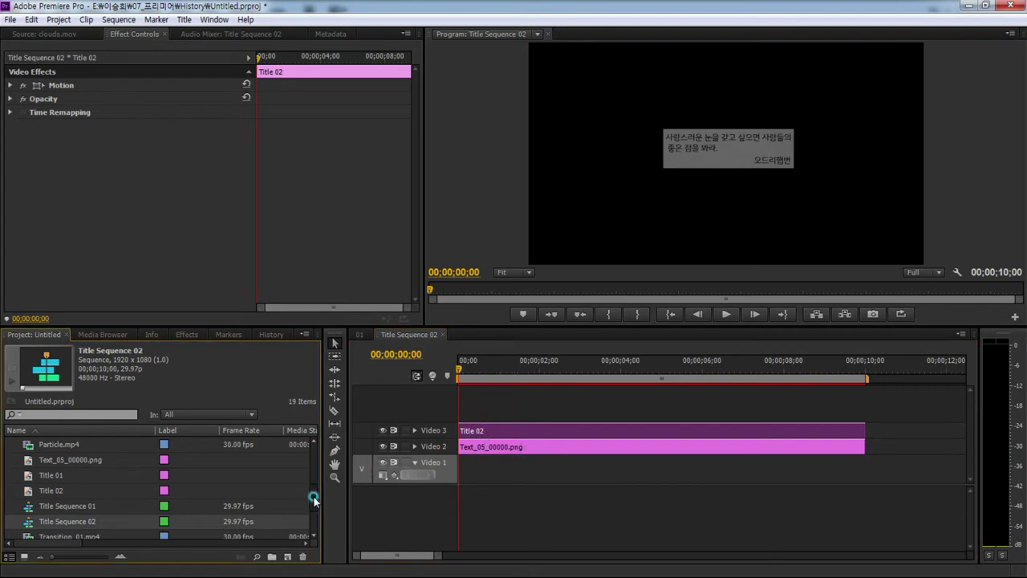
- Open sequence 02, swap in 02.jpg on Video 1 and Title Sequence 02 on Video 2, then play
{"action": "left_click_drag", "start_coordinate": [303, 496], "coordinate": [312, 429]}
{"action": "left_click", "coordinate": [44, 476]}
{"action": "double_click", "coordinate": [26, 475]}
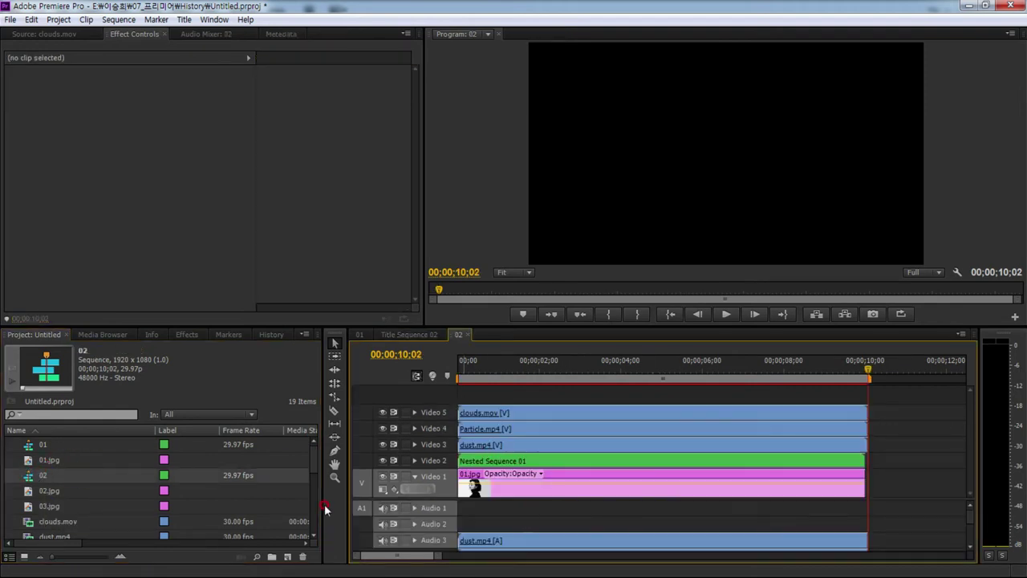
{"action": "left_click", "coordinate": [59, 492]}
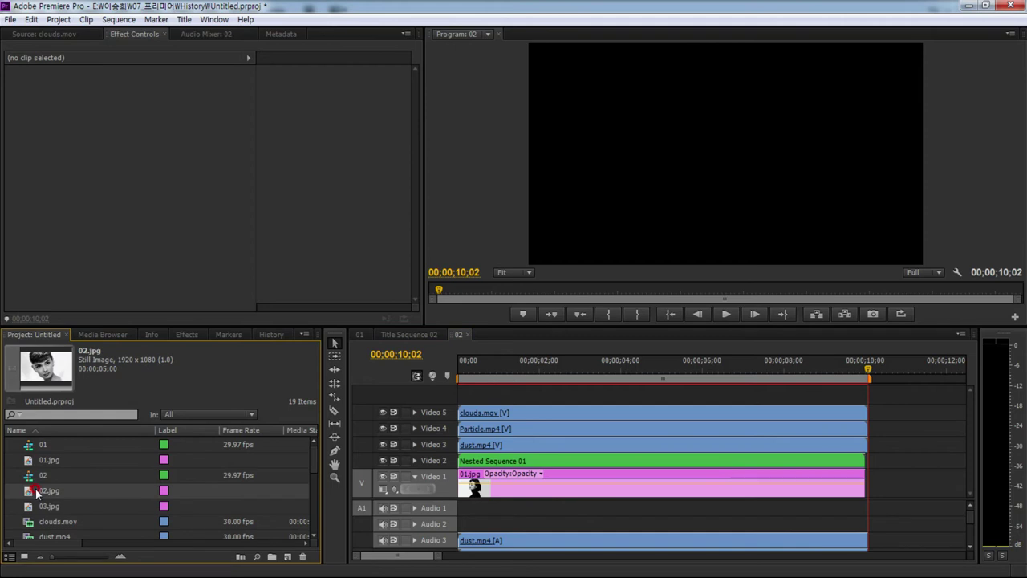
{"action": "left_click_drag", "start_coordinate": [30, 493], "coordinate": [507, 483]}
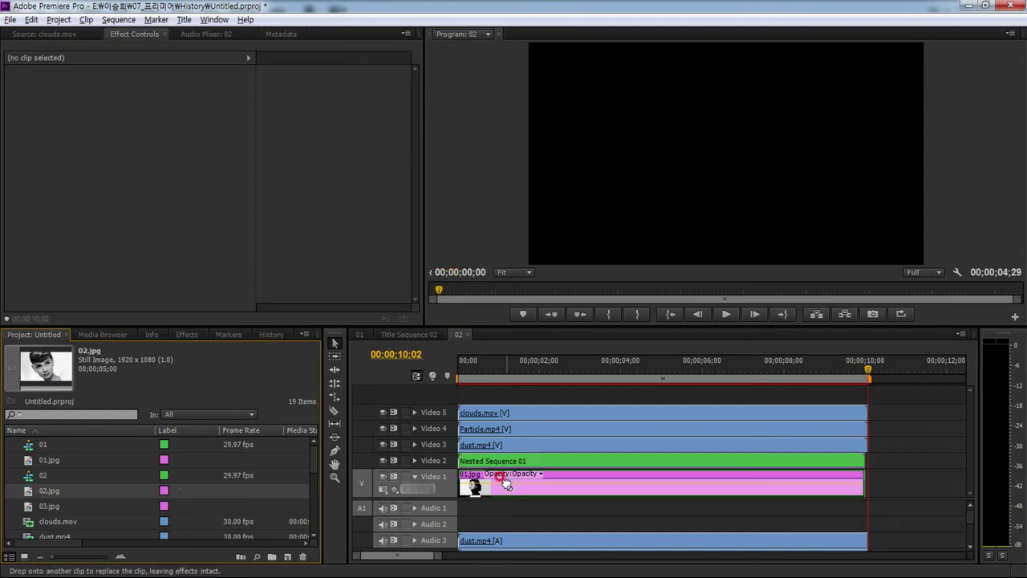
{"action": "left_click_drag", "start_coordinate": [316, 466], "coordinate": [316, 510]}
{"action": "left_click", "coordinate": [24, 523]}
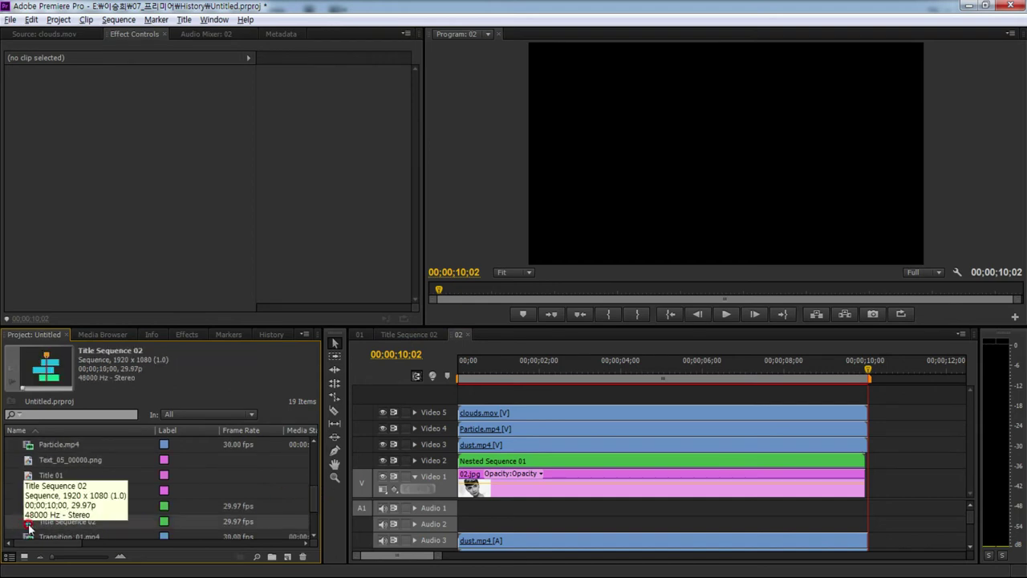
{"action": "left_click_drag", "start_coordinate": [28, 526], "coordinate": [472, 465]}
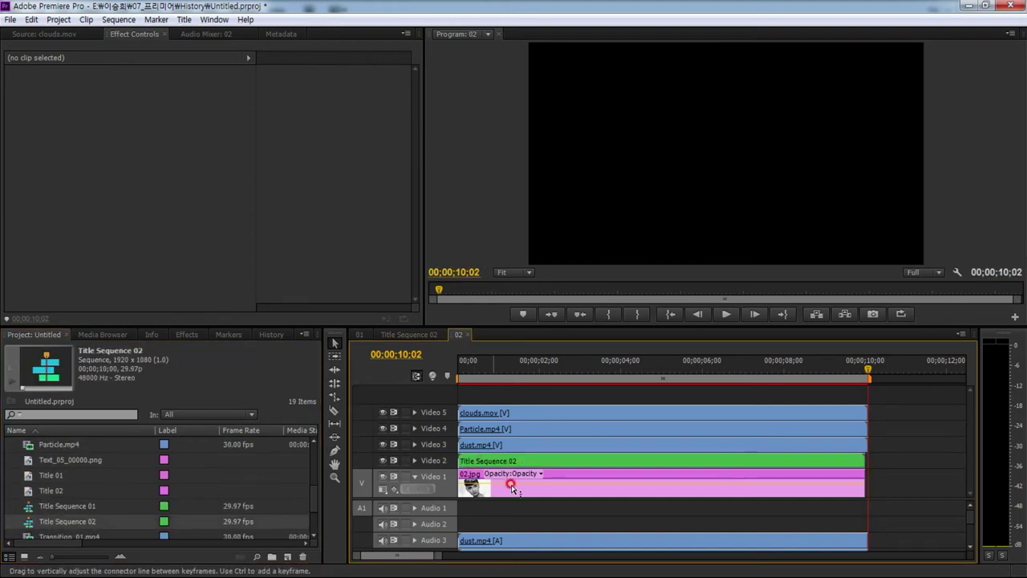
{"action": "key", "text": "space"}
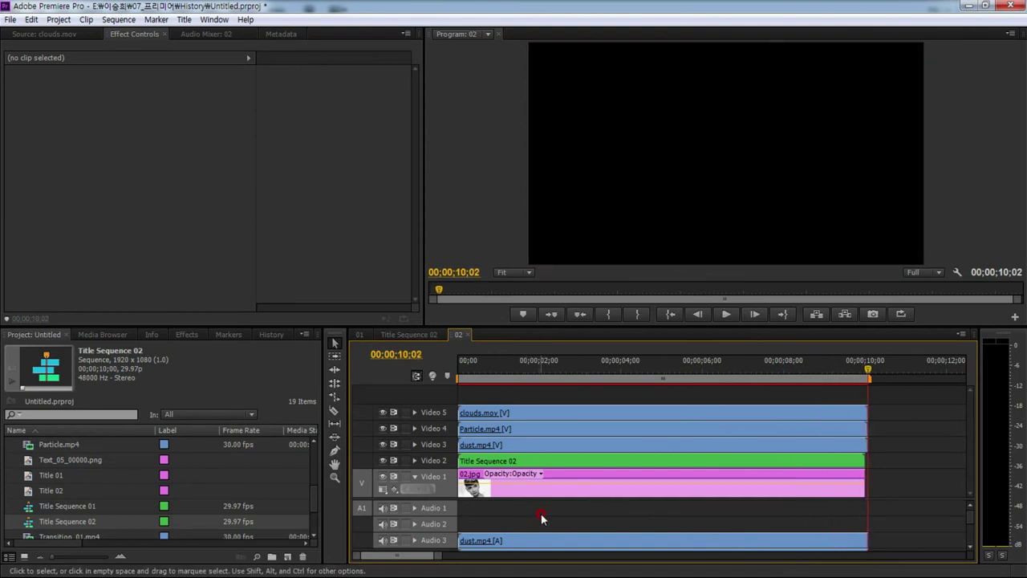
- Delete the clouds.mov, Particle.mp4 and dust.mp4 audio clips in sequence 02
{"action": "scroll", "coordinate": [546, 520], "scroll_direction": "down", "scroll_amount": 1}
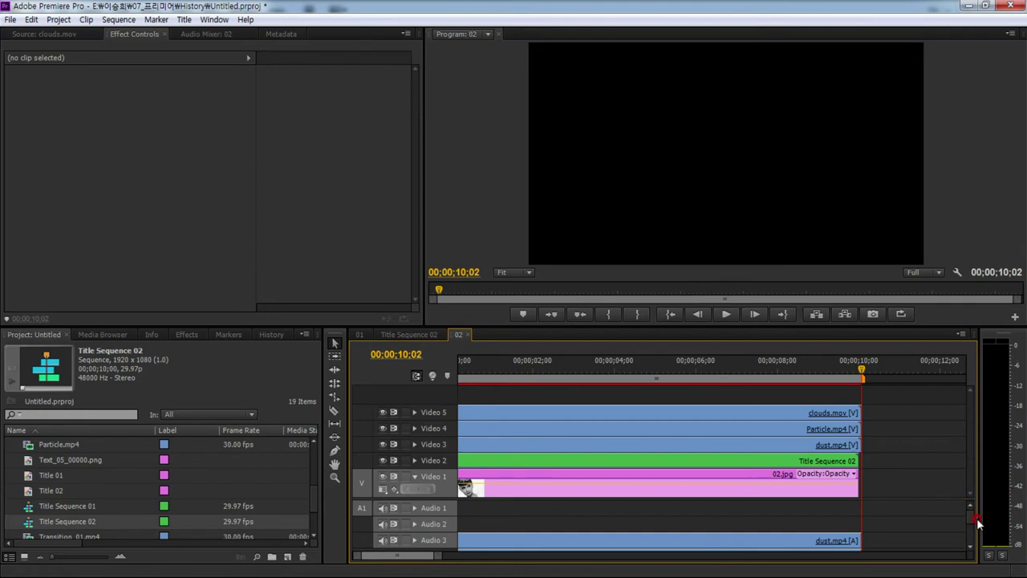
{"action": "left_click_drag", "start_coordinate": [970, 518], "coordinate": [971, 534]}
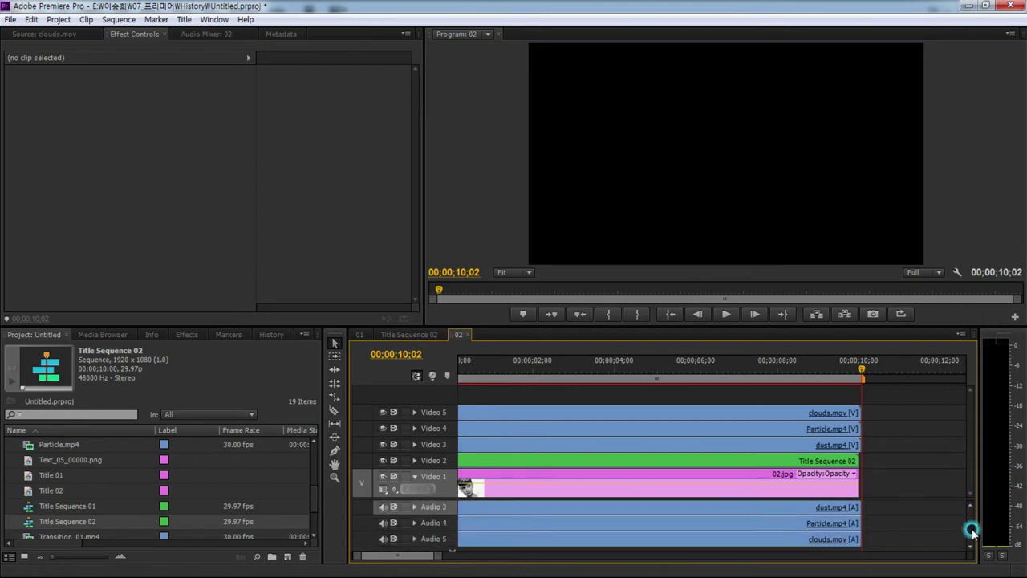
{"action": "left_click", "coordinate": [722, 534], "text": "alt"}
{"action": "key", "text": "Delete"}
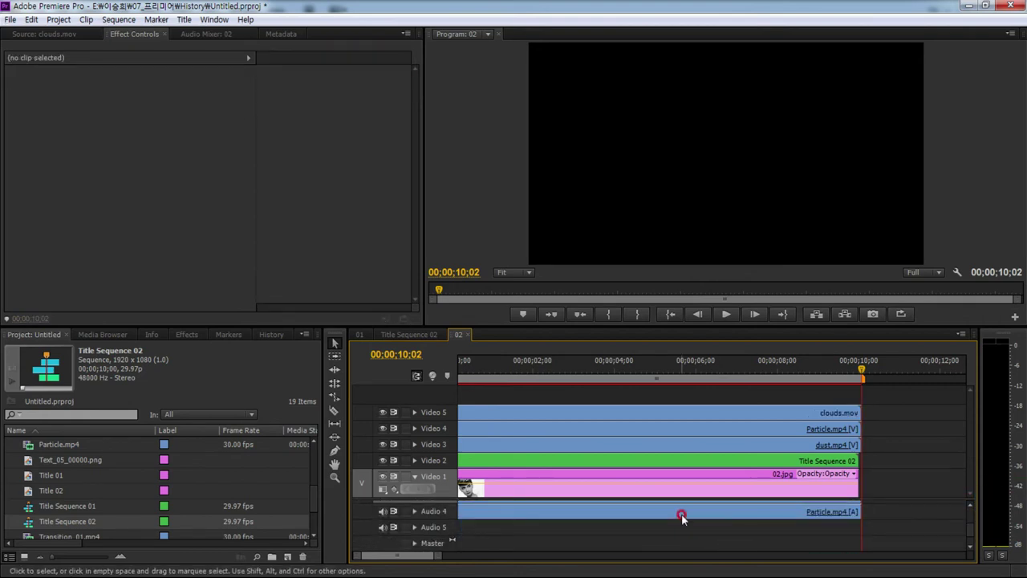
{"action": "left_click", "coordinate": [682, 518], "text": "alt"}
{"action": "key", "text": "Delete"}
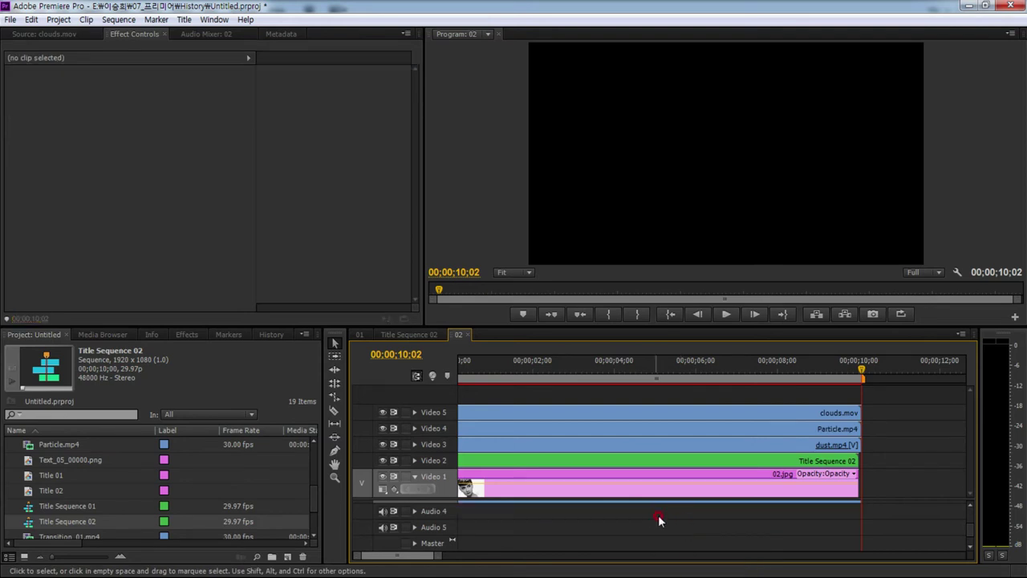
{"action": "scroll", "coordinate": [943, 533], "scroll_direction": "up", "scroll_amount": 1}
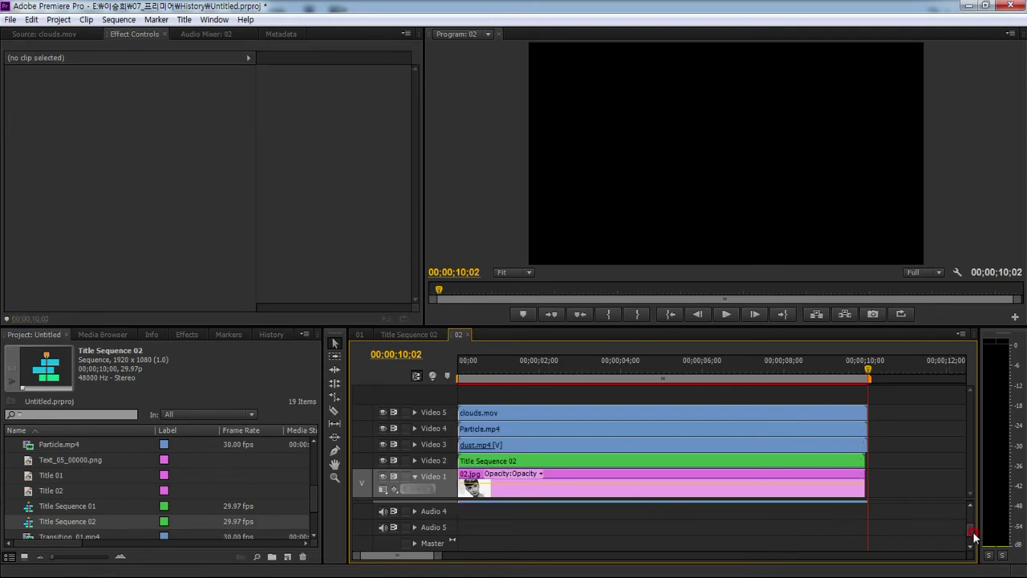
{"action": "scroll", "coordinate": [973, 534], "scroll_direction": "up", "scroll_amount": 1}
{"action": "left_click", "coordinate": [832, 513], "text": "alt"}
{"action": "key", "text": "Delete"}
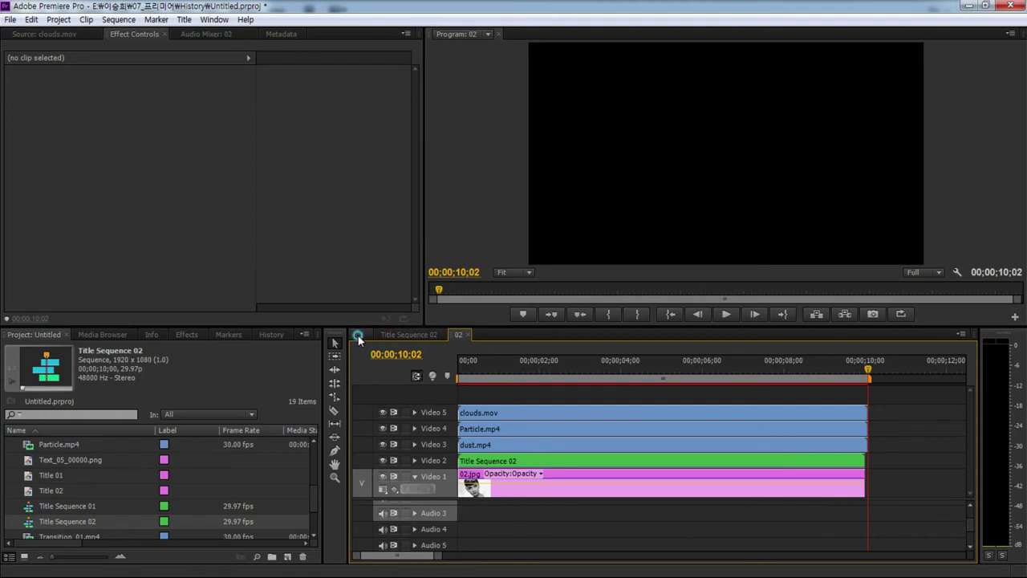
- In sequence 01, unlink dust.mp4 and delete its audio clip
{"action": "left_click", "coordinate": [358, 336]}
{"action": "left_click", "coordinate": [546, 543]}
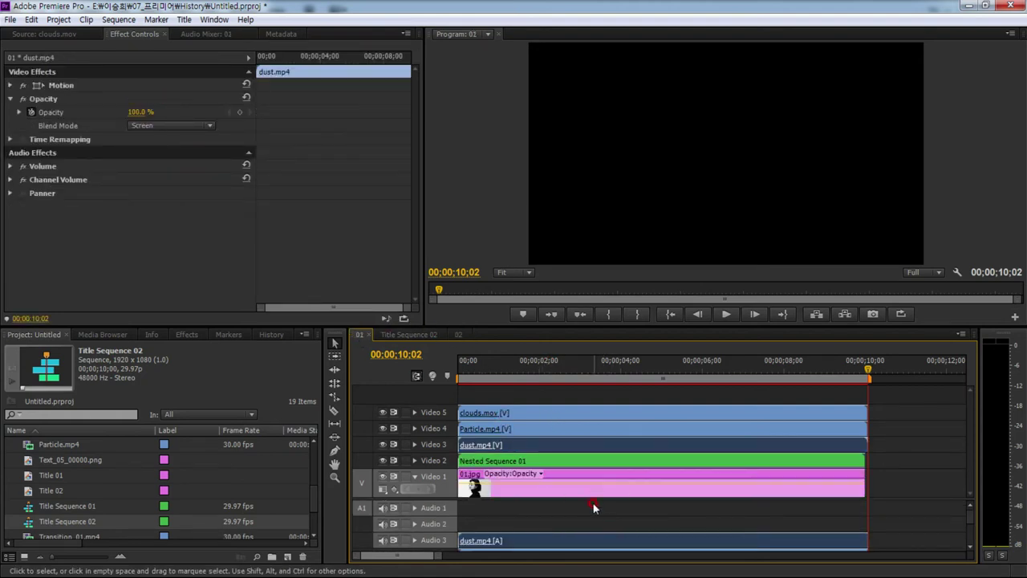
{"action": "right_click", "coordinate": [512, 451]}
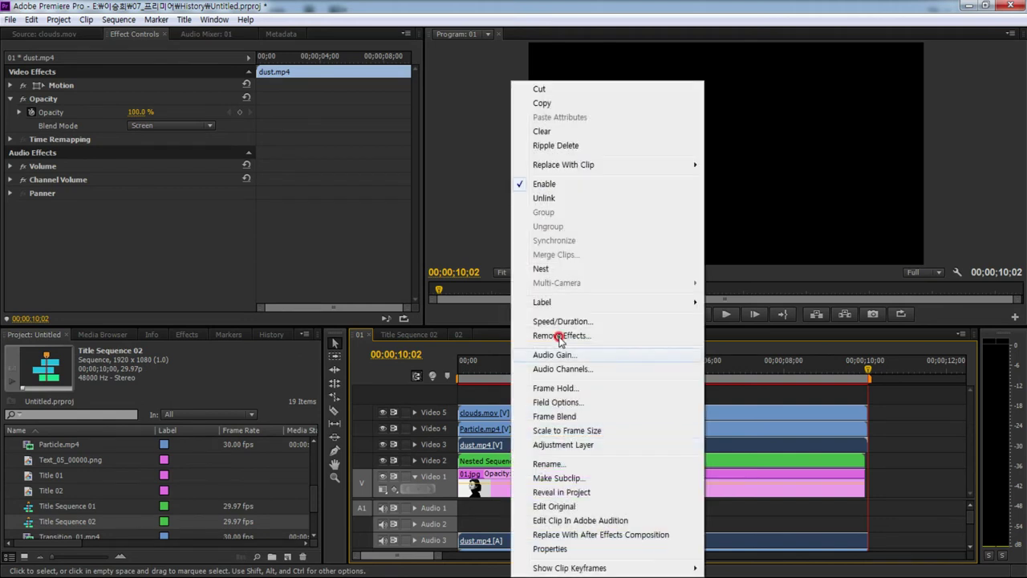
{"action": "left_click", "coordinate": [550, 200]}
{"action": "left_click", "coordinate": [913, 505]}
{"action": "left_click", "coordinate": [763, 535]}
{"action": "key", "text": "Delete"}
- Delete the Particle.mp4 audio on Audio 4 and clouds.mov audio on Audio 5
{"action": "scroll", "coordinate": [973, 517], "scroll_direction": "down", "scroll_amount": 3}
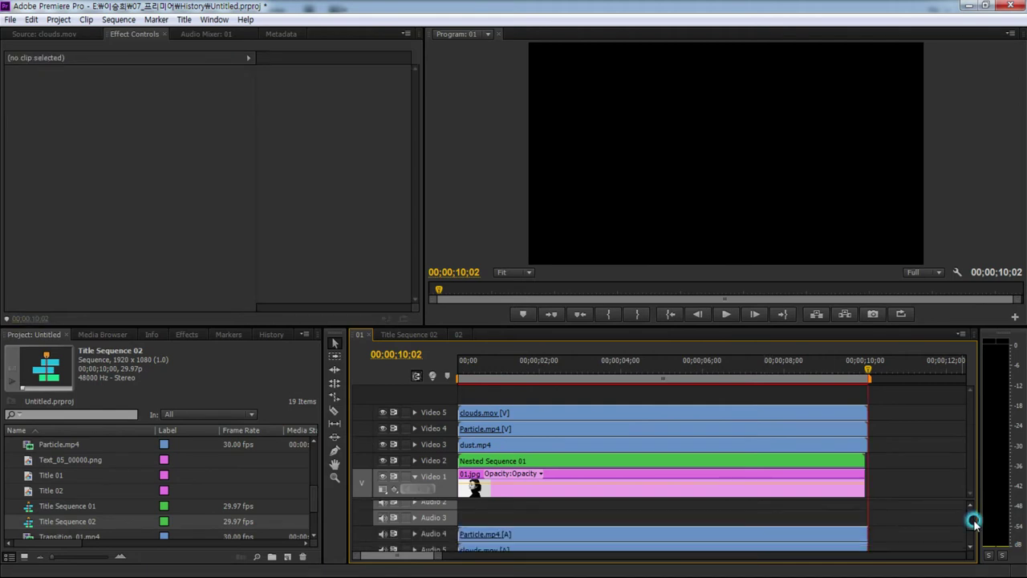
{"action": "left_click", "coordinate": [571, 524]}
{"action": "key", "text": "Delete"}
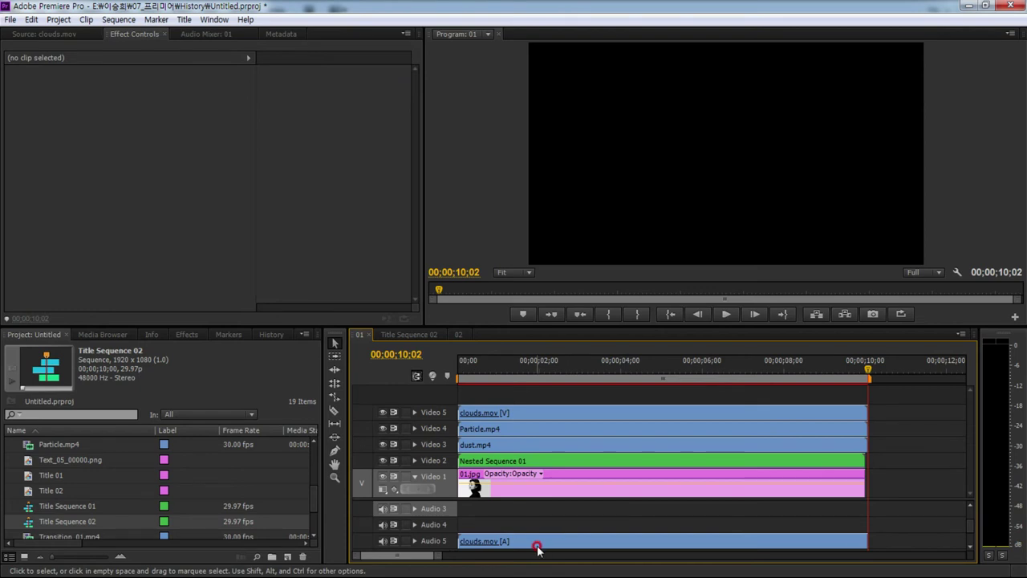
{"action": "left_click", "coordinate": [537, 546]}
{"action": "key", "text": "Delete"}
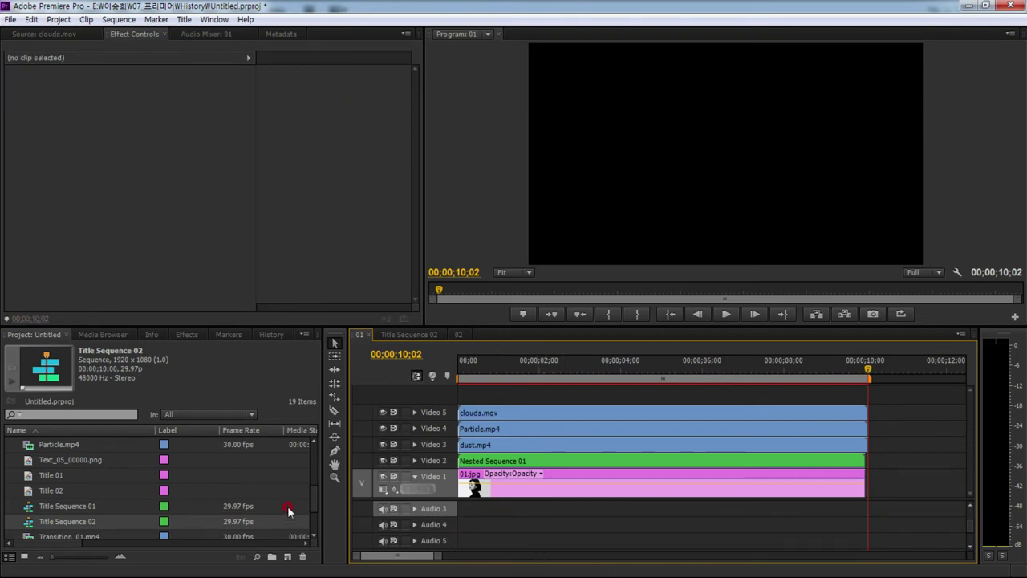
- Create a new sequence from sequence 01, name it Final, and fit it in the timeline
{"action": "left_click_drag", "start_coordinate": [313, 503], "coordinate": [301, 434]}
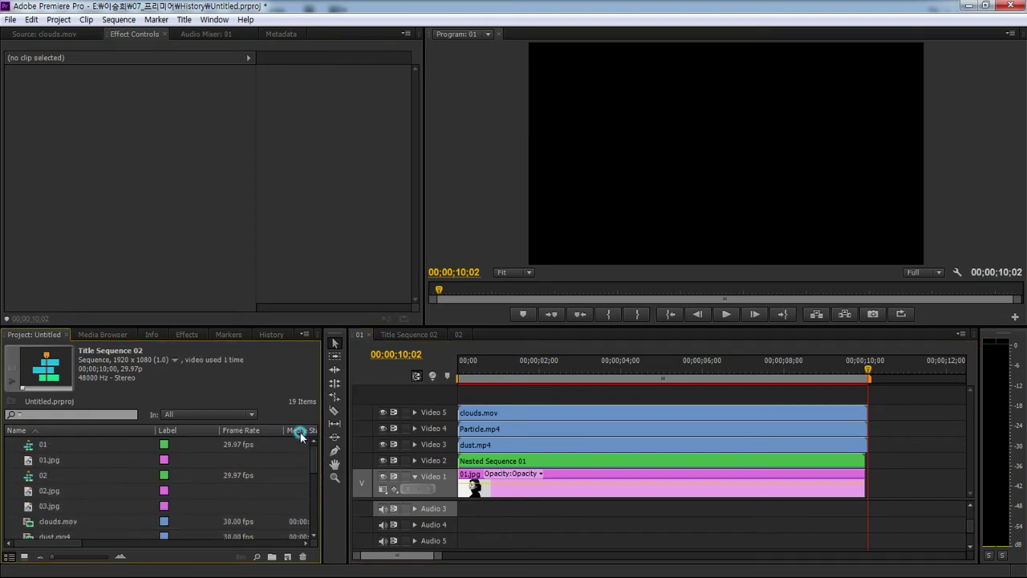
{"action": "left_click", "coordinate": [31, 448]}
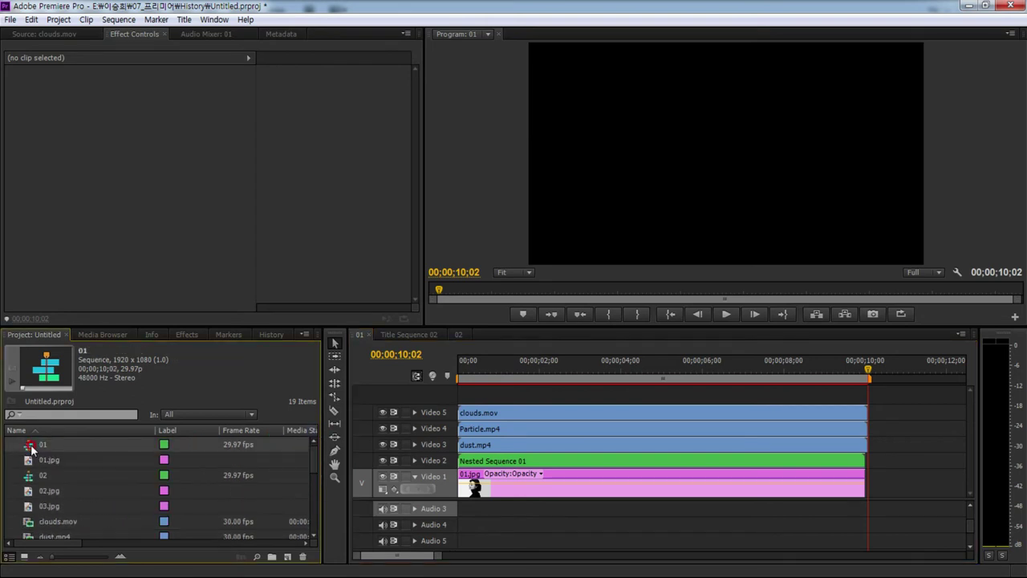
{"action": "left_click_drag", "start_coordinate": [30, 448], "coordinate": [287, 556]}
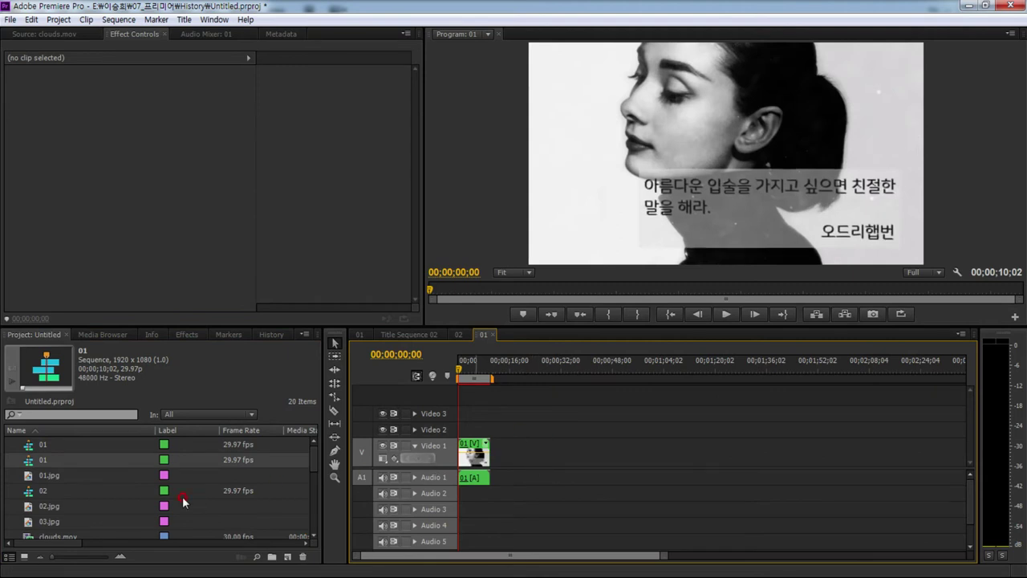
{"action": "left_click", "coordinate": [44, 460]}
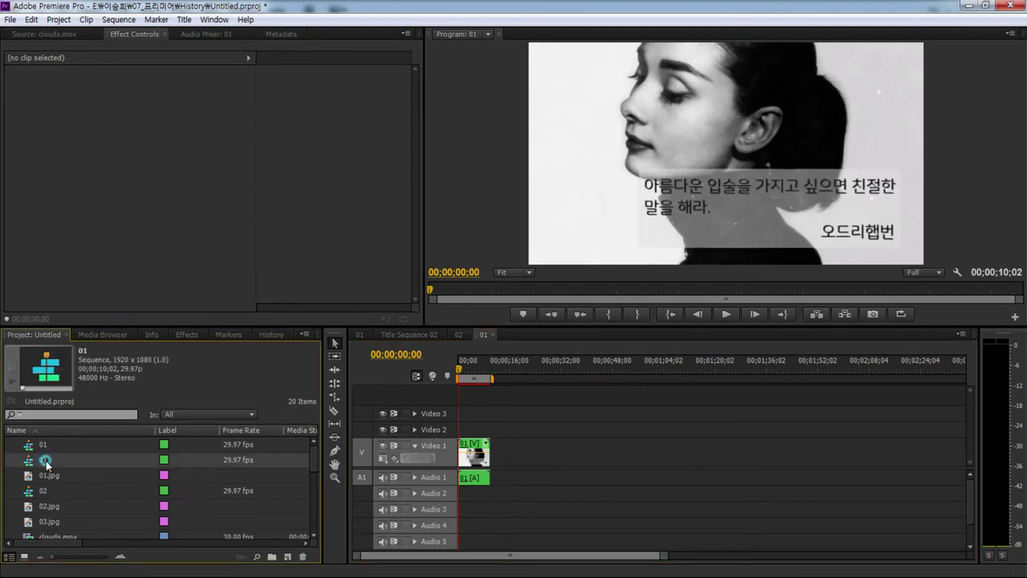
{"action": "left_click", "coordinate": [45, 460]}
{"action": "type", "text": "Final"}
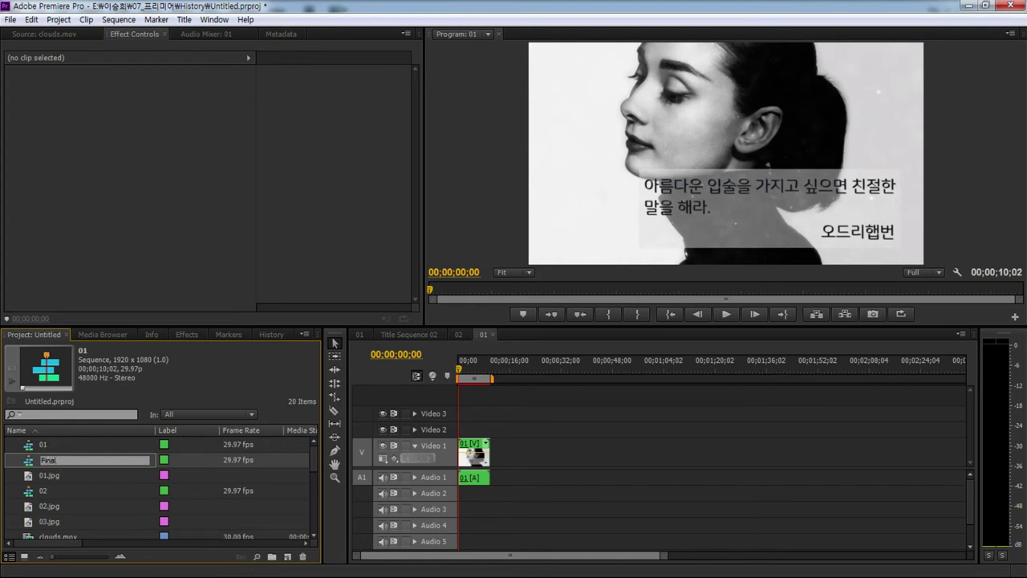
{"action": "key", "text": "Tab"}
{"action": "left_click", "coordinate": [63, 464]}
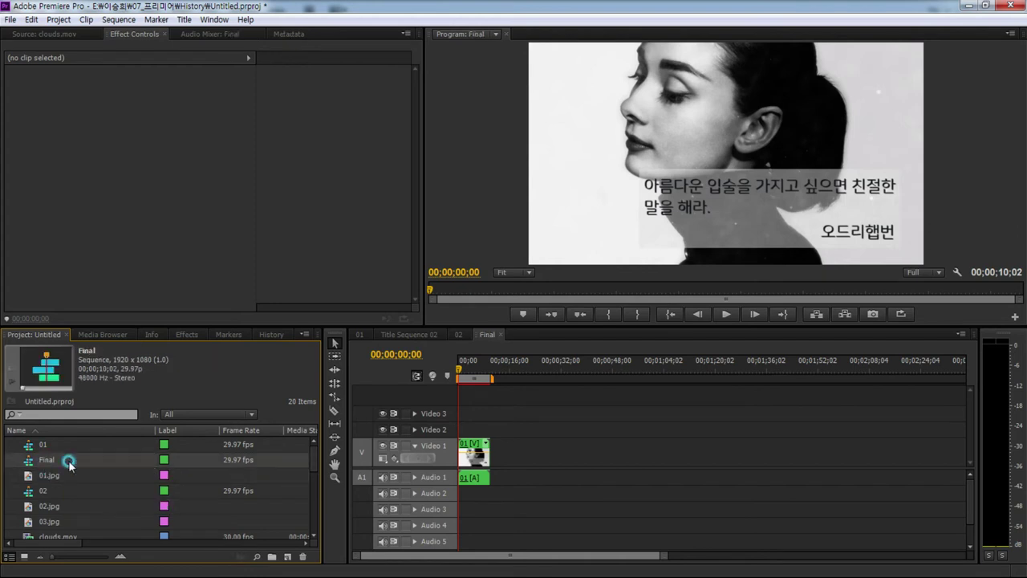
{"action": "left_click", "coordinate": [522, 458]}
{"action": "key", "text": "backslash"}
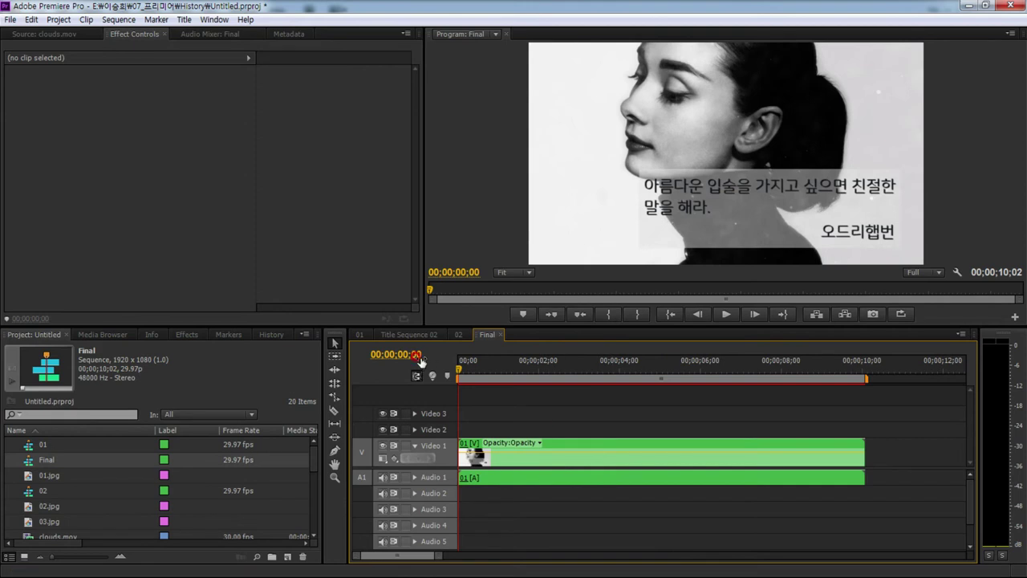
- Keyframe the Final slide's opacity from 100% at 00;00;08;00 down to 0% at the clip end
{"action": "left_click", "coordinate": [411, 353]}
{"action": "type", "text": "8"}
{"action": "key", "text": "Return"}
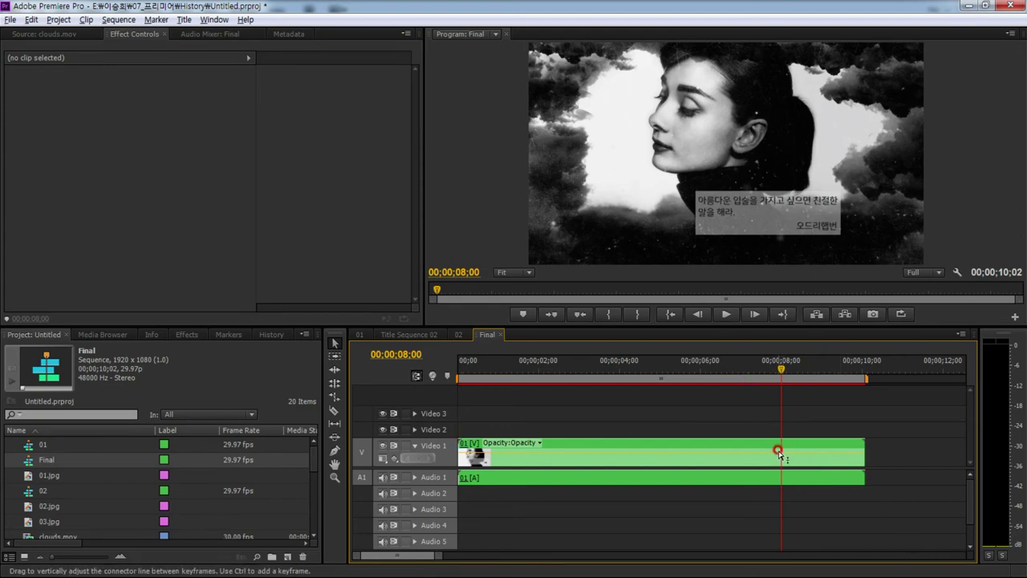
{"action": "left_click", "coordinate": [782, 454]}
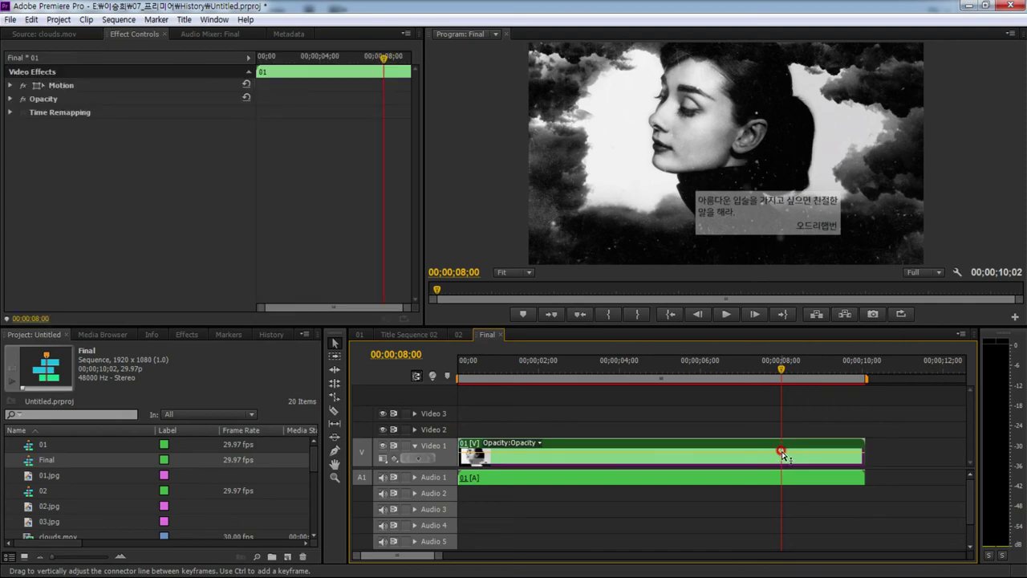
{"action": "left_click", "coordinate": [783, 452], "text": "ctrl"}
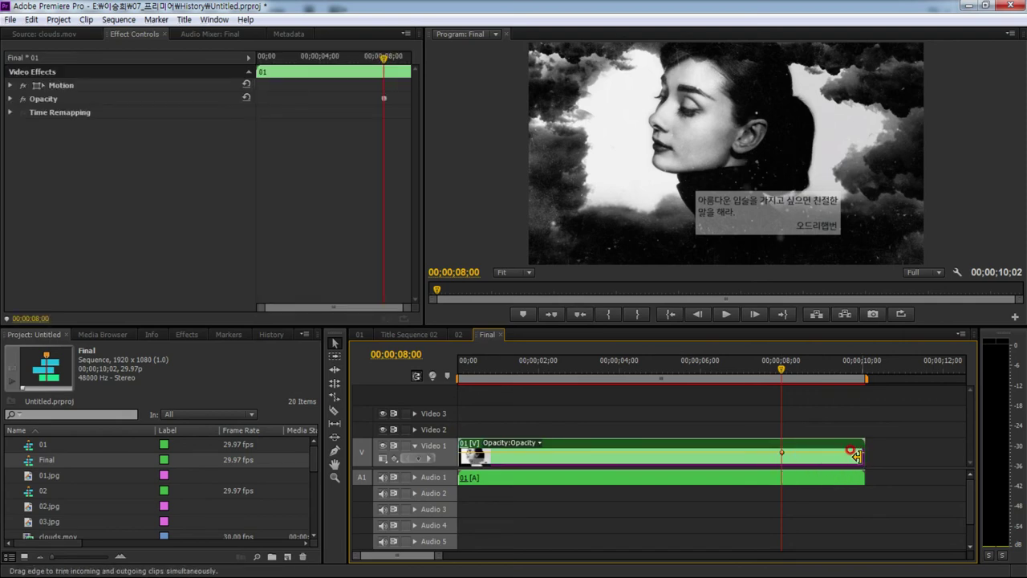
{"action": "left_click", "coordinate": [859, 453], "text": "ctrl"}
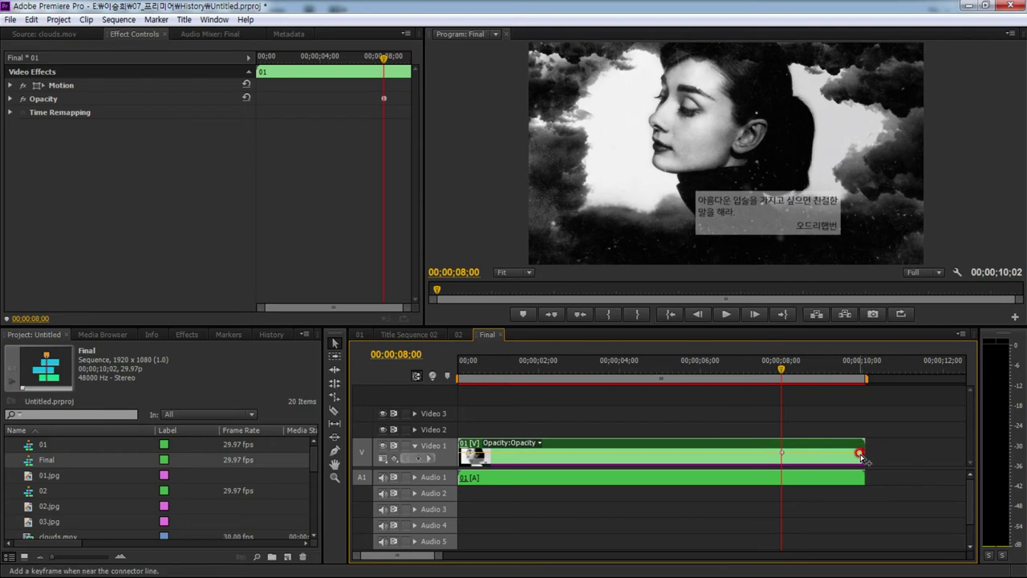
{"action": "left_click_drag", "start_coordinate": [859, 453], "coordinate": [860, 463]}
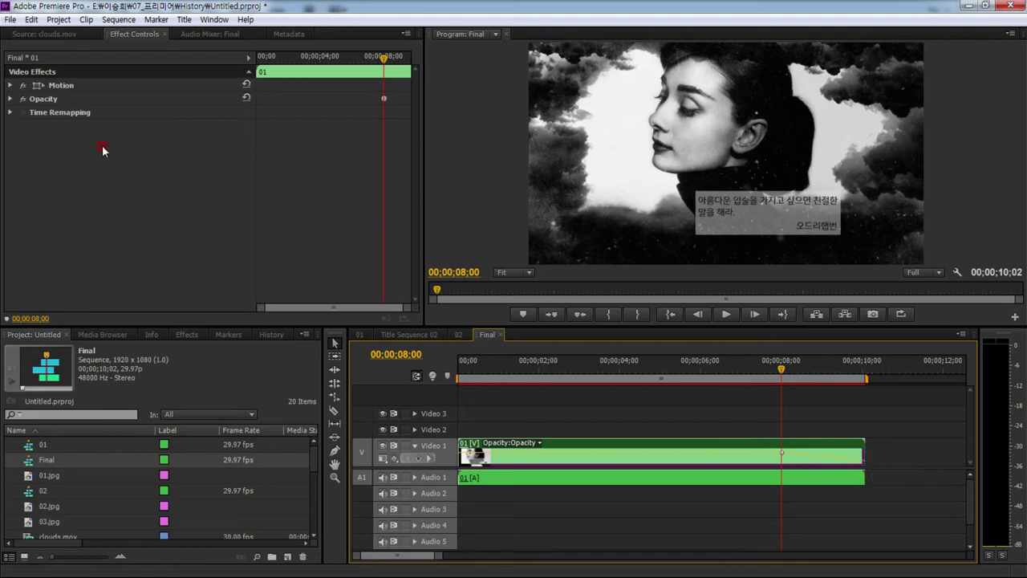
- Check the two opacity keyframes in Effect Controls: 100% at 8 seconds, 0% at the end
{"action": "left_click", "coordinate": [42, 100]}
{"action": "left_click", "coordinate": [348, 148]}
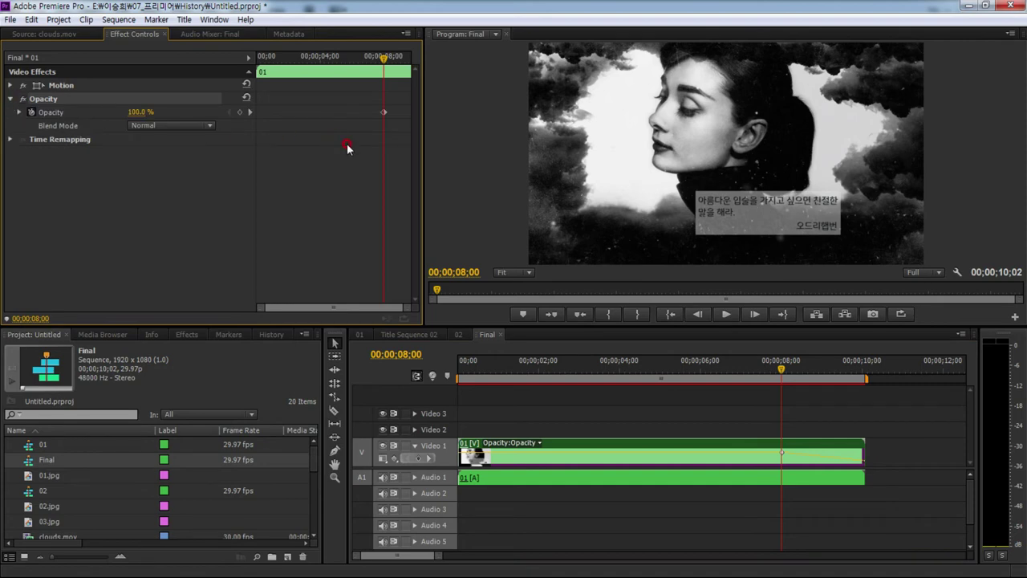
{"action": "left_click", "coordinate": [152, 113]}
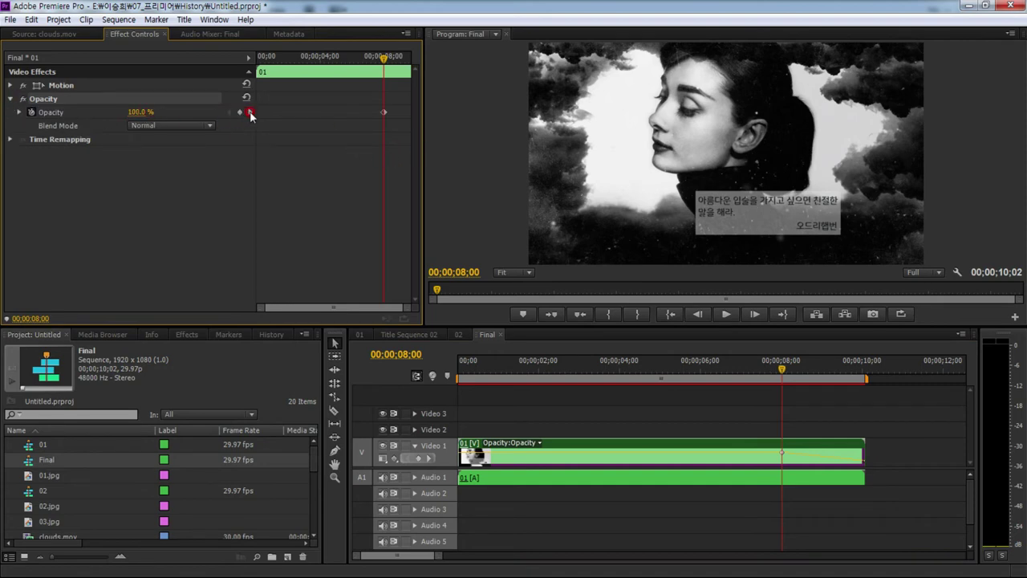
{"action": "left_click", "coordinate": [249, 112]}
{"action": "left_click", "coordinate": [116, 113]}
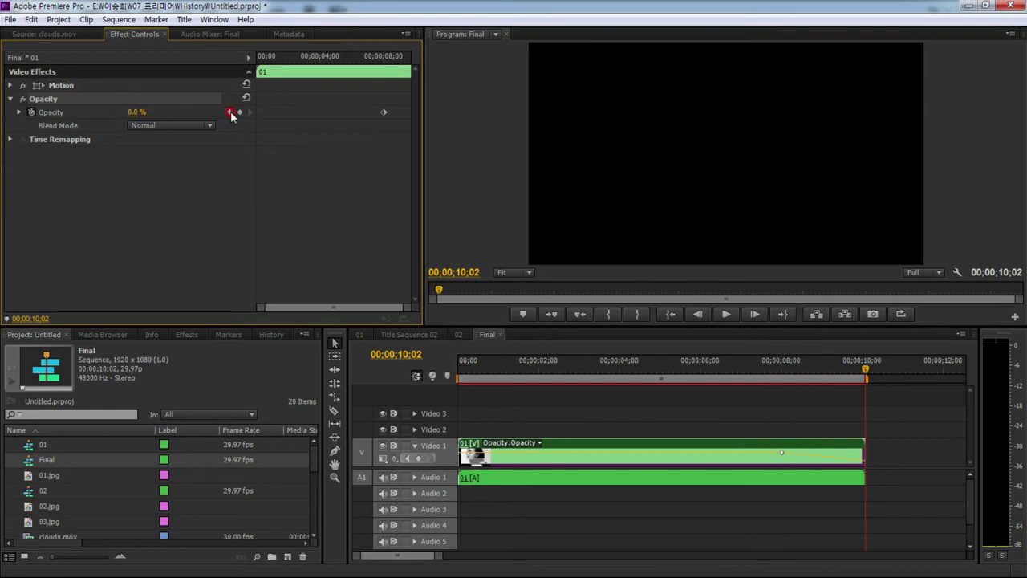
{"action": "left_click", "coordinate": [230, 111]}
{"action": "left_click", "coordinate": [626, 273]}
- Scrub to preview the fade and load Transition_01.mp4 into the Source monitor
{"action": "mouse_move", "coordinate": [782, 369]}
{"action": "left_mouse_down"}
{"action": "mouse_move", "coordinate": [847, 380]}
{"action": "mouse_move", "coordinate": [428, 380]}
{"action": "left_mouse_up"}
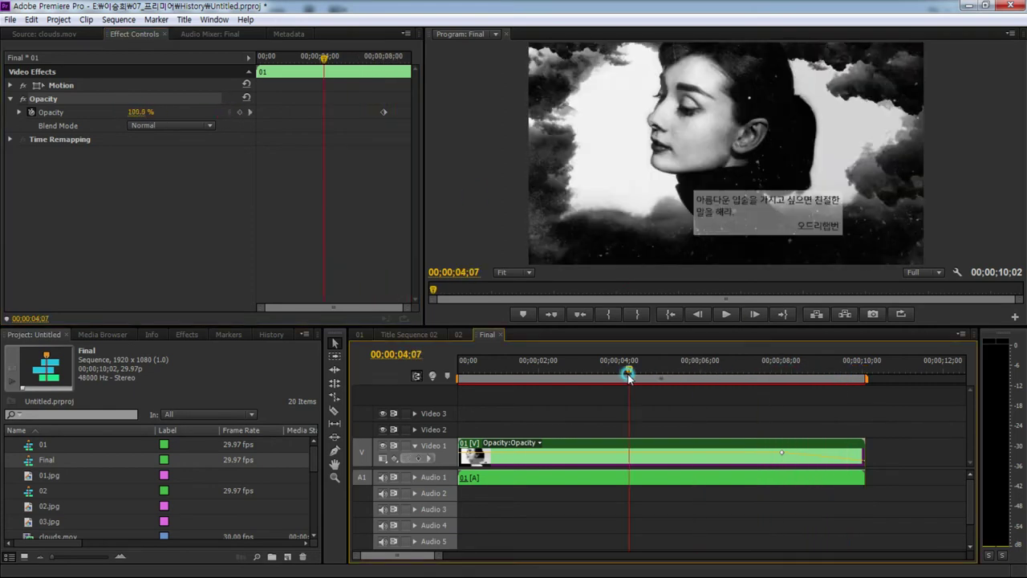
{"action": "left_click_drag", "start_coordinate": [314, 453], "coordinate": [320, 520]}
{"action": "double_click", "coordinate": [60, 492]}
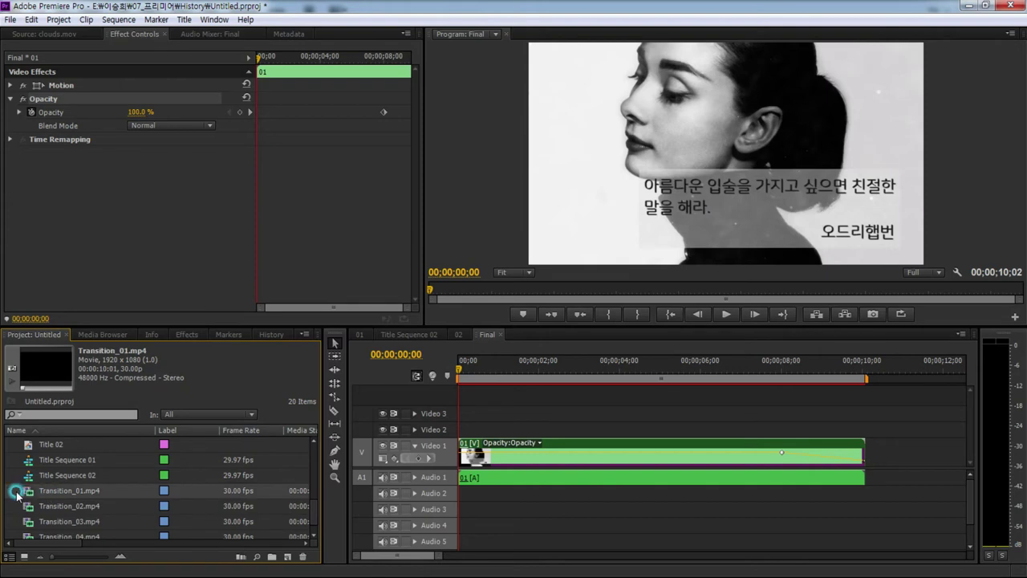
- Preview Transition_01.mp4 and place it on Video 2 above the 01 slide clip
{"action": "left_click", "coordinate": [213, 314]}
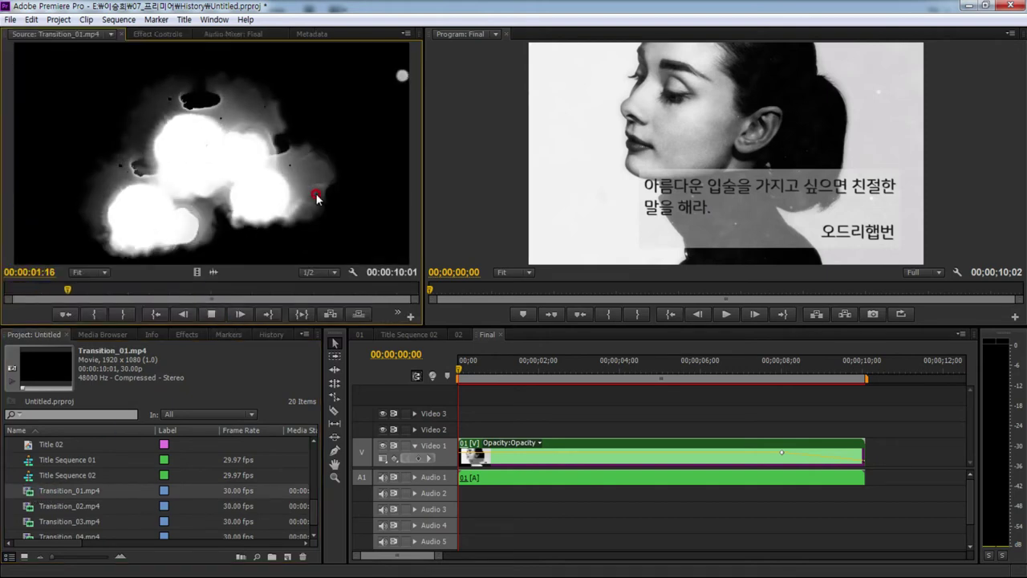
{"action": "left_click", "coordinate": [212, 314]}
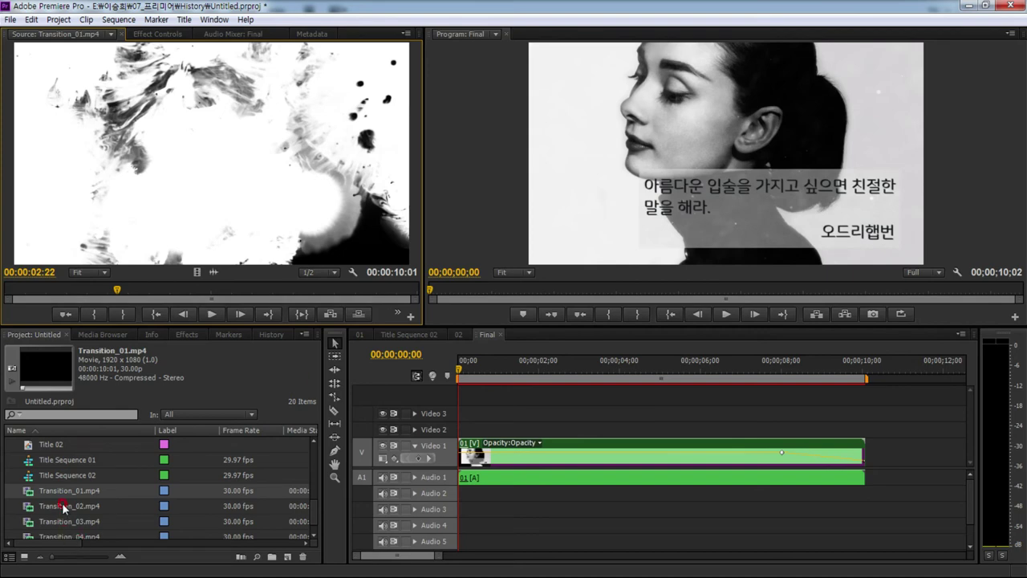
{"action": "left_click_drag", "start_coordinate": [32, 497], "coordinate": [485, 457]}
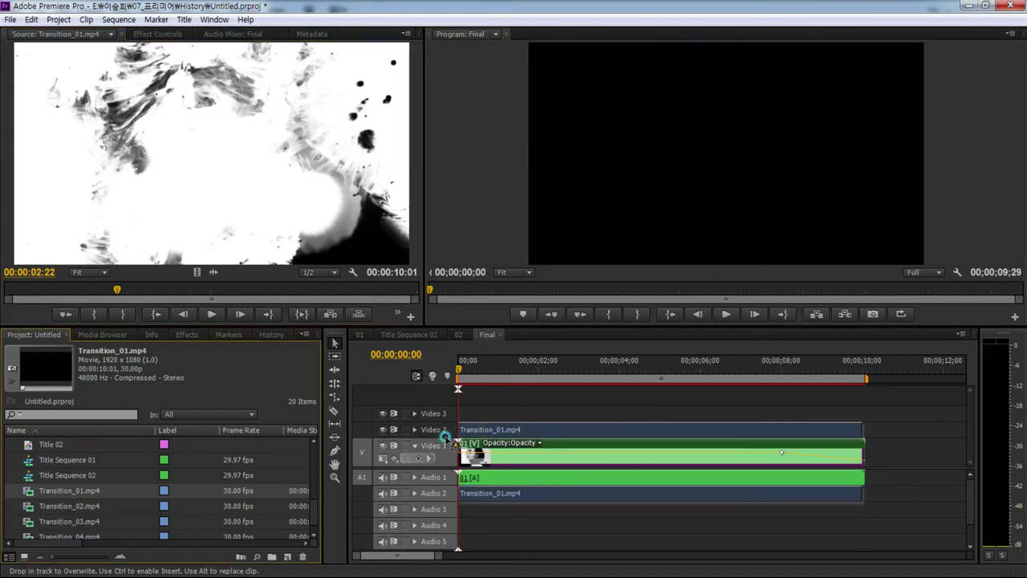
{"action": "left_click", "coordinate": [730, 458]}
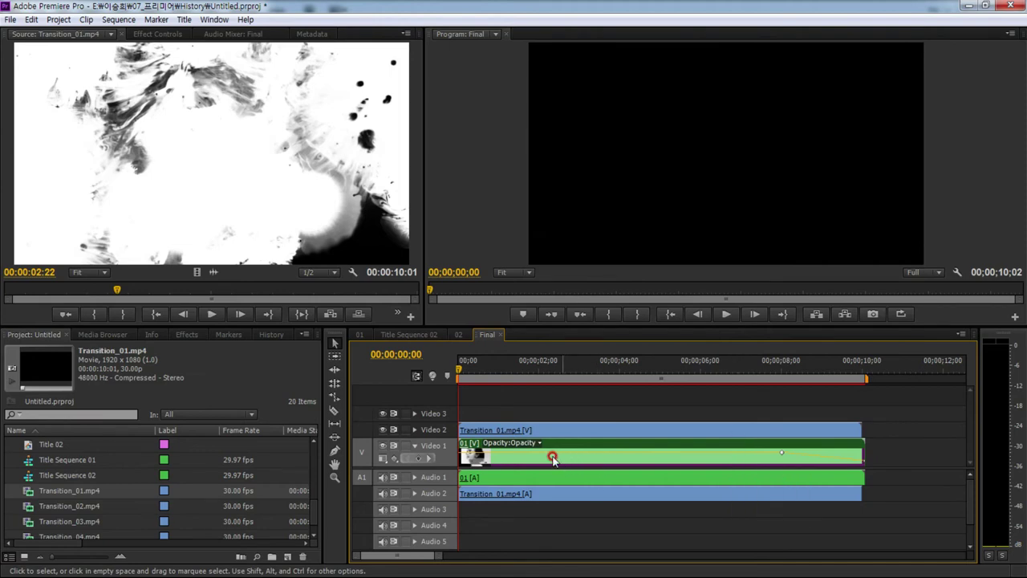
{"action": "left_click_drag", "start_coordinate": [462, 369], "coordinate": [545, 390]}
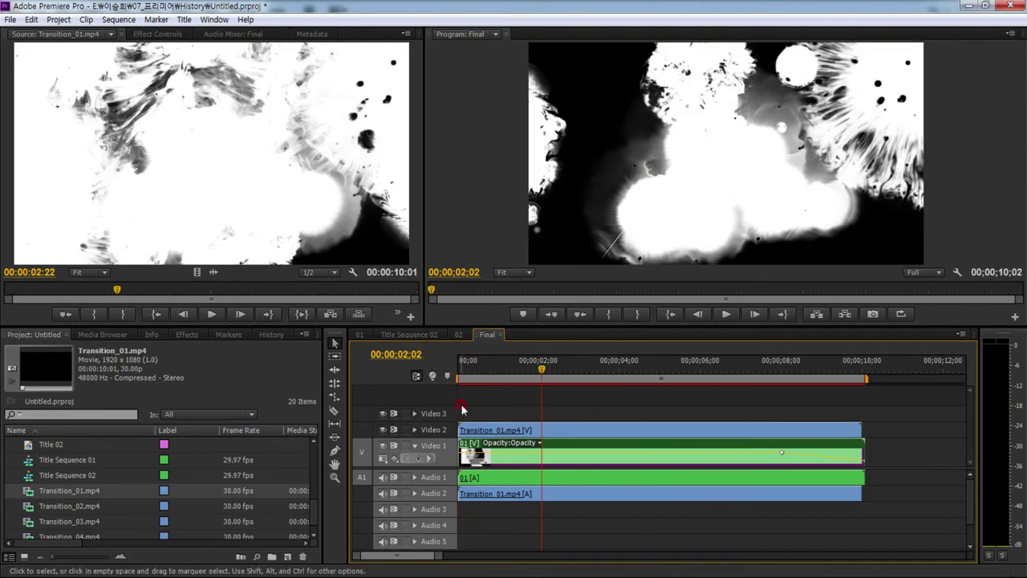
- Search Effects for 'track' and apply Track Matte Key to the portrait clip
{"action": "left_click", "coordinate": [184, 335]}
{"action": "left_click_drag", "start_coordinate": [197, 482], "coordinate": [199, 492]}
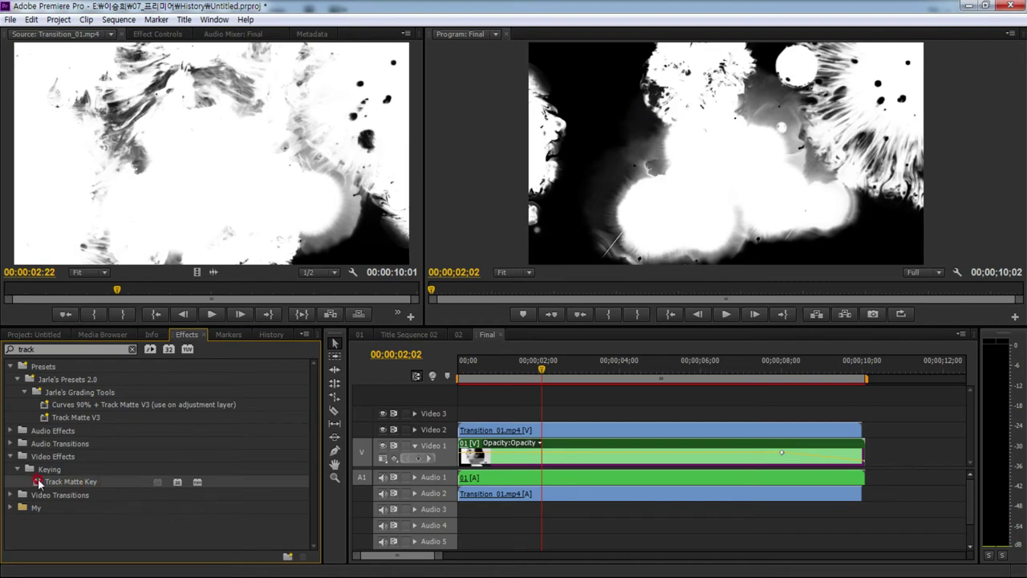
{"action": "left_click_drag", "start_coordinate": [38, 482], "coordinate": [565, 460]}
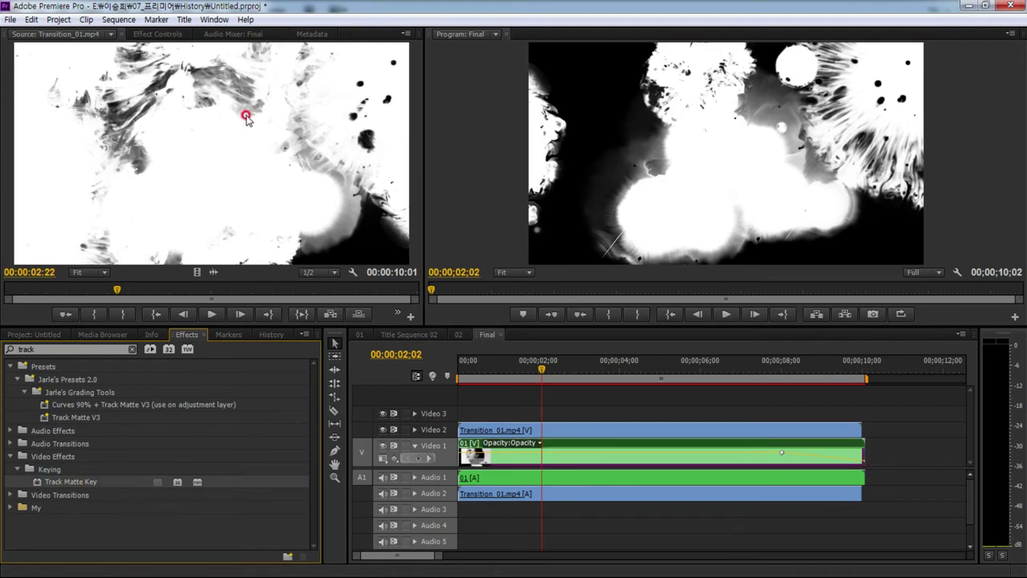
- Set the portrait's Track Matte Key to Matte: Video 2, Composite Using: Matte Luma
{"action": "left_click", "coordinate": [161, 36]}
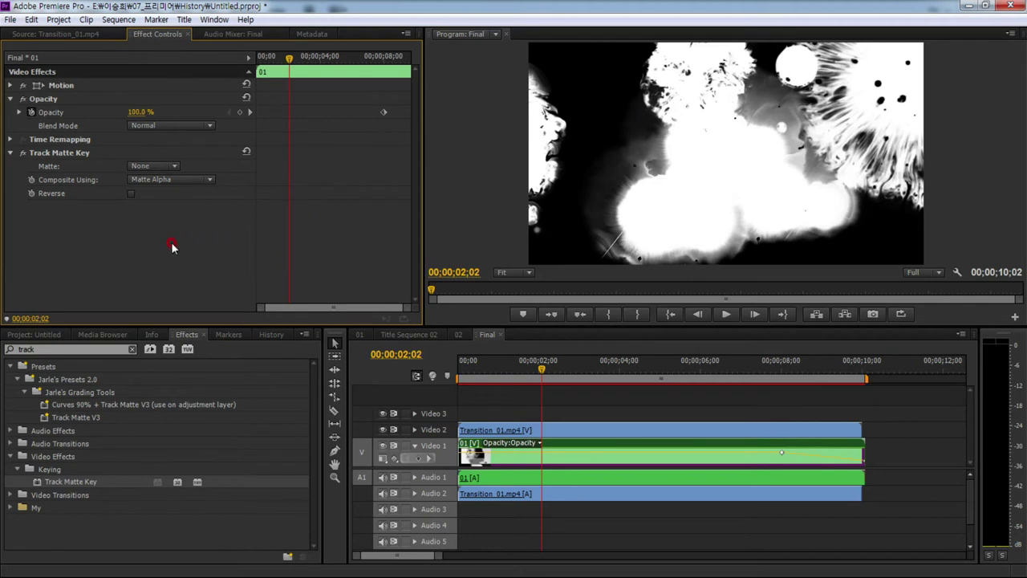
{"action": "left_click", "coordinate": [149, 166]}
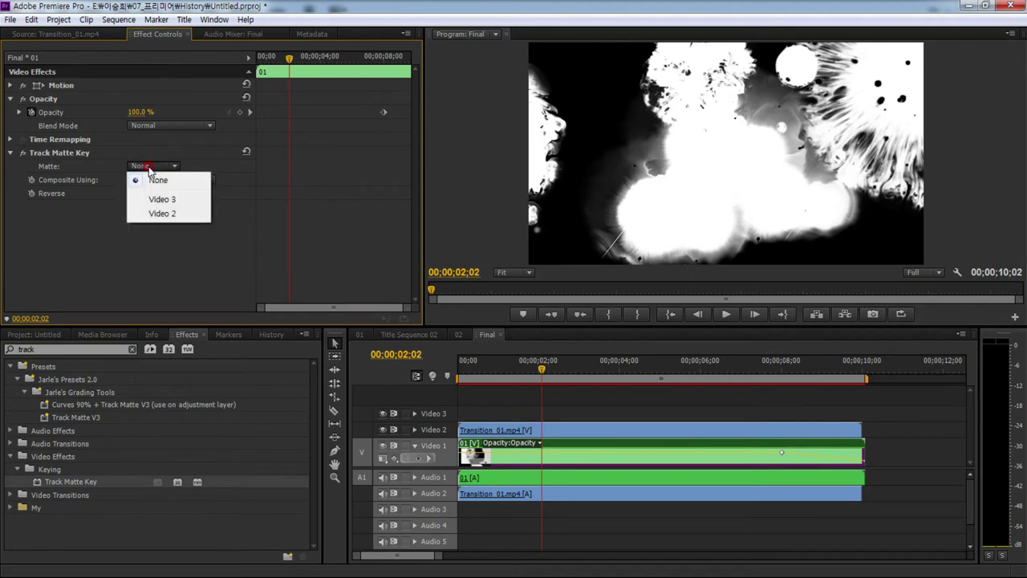
{"action": "left_click", "coordinate": [164, 218]}
{"action": "left_click", "coordinate": [169, 180]}
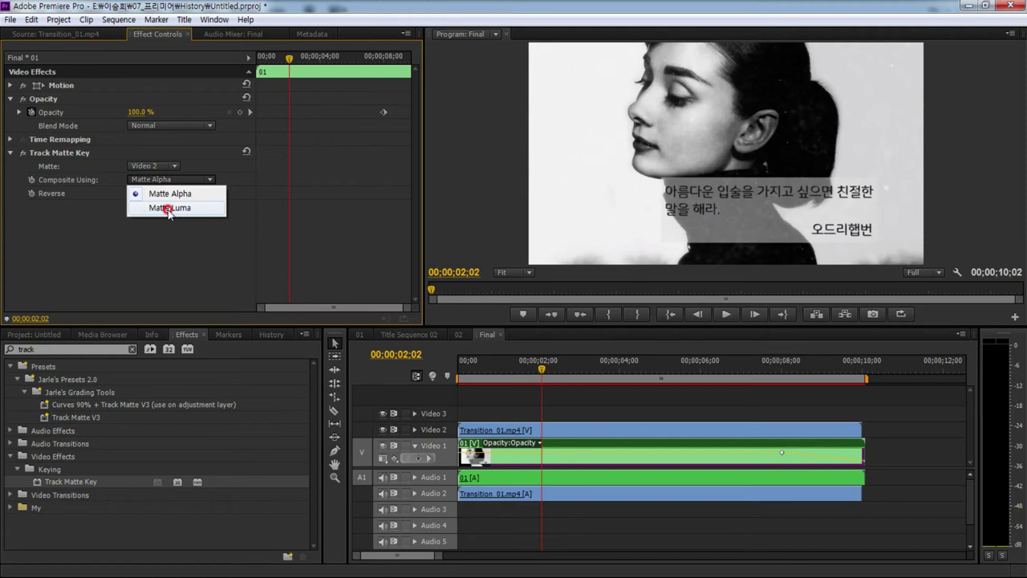
{"action": "left_click", "coordinate": [169, 209]}
- Play the sequence from the start to preview the matte, then park the playhead at 8;00
{"action": "key", "text": "Home"}
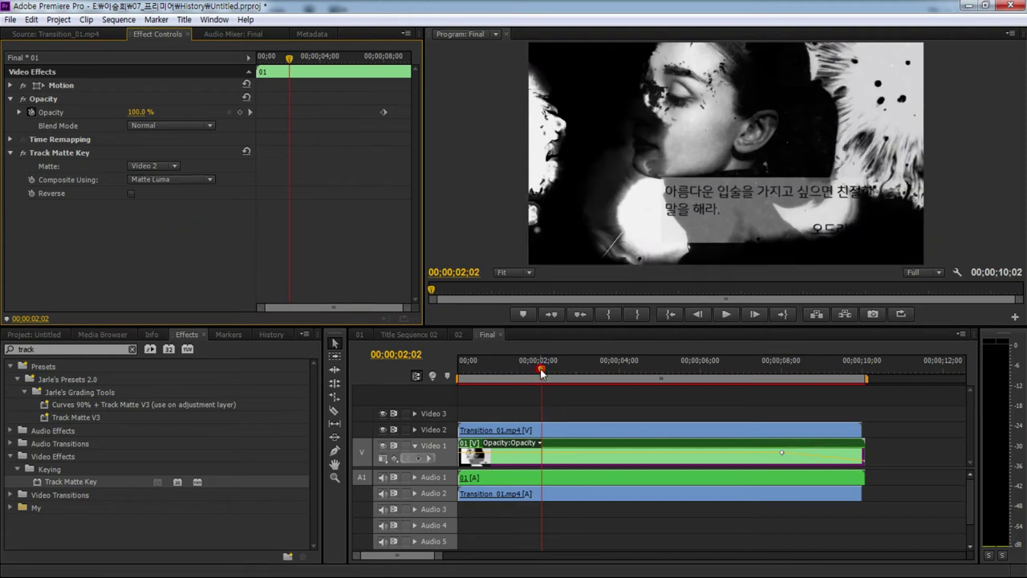
{"action": "key", "text": "space"}
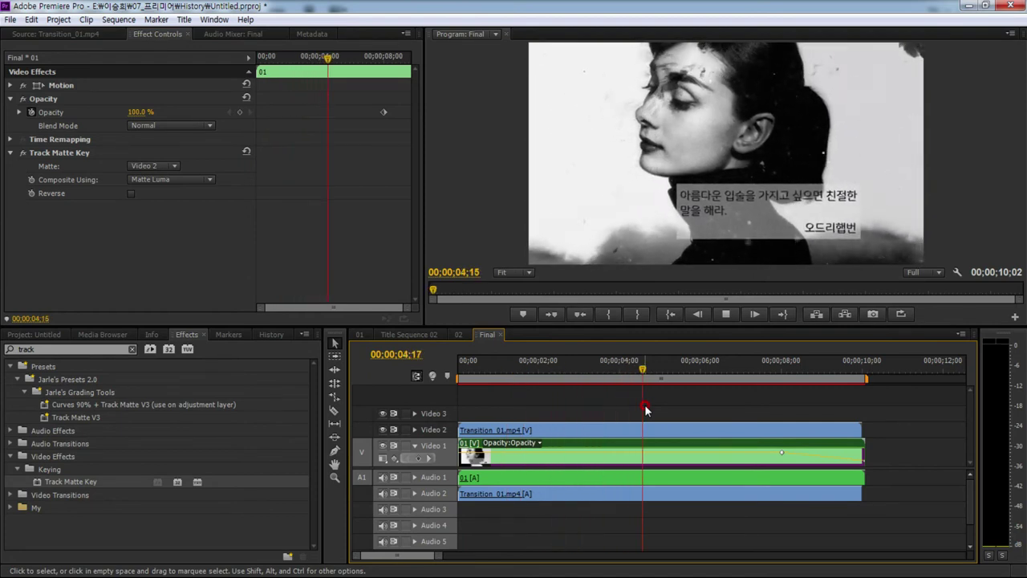
{"action": "key", "text": "space"}
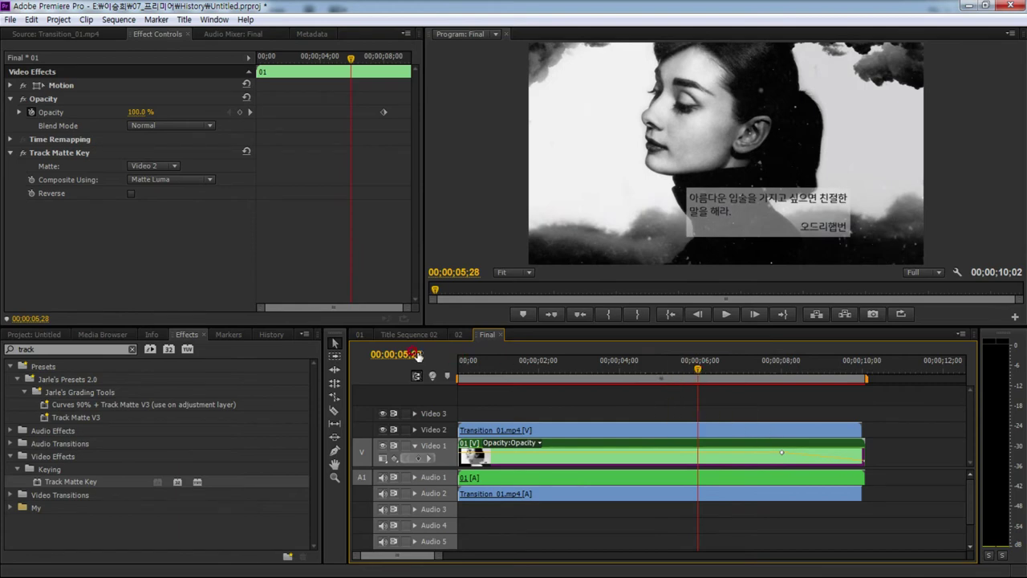
{"action": "left_click", "coordinate": [405, 354]}
{"action": "type", "text": "8;00"}
{"action": "key", "text": "Return"}
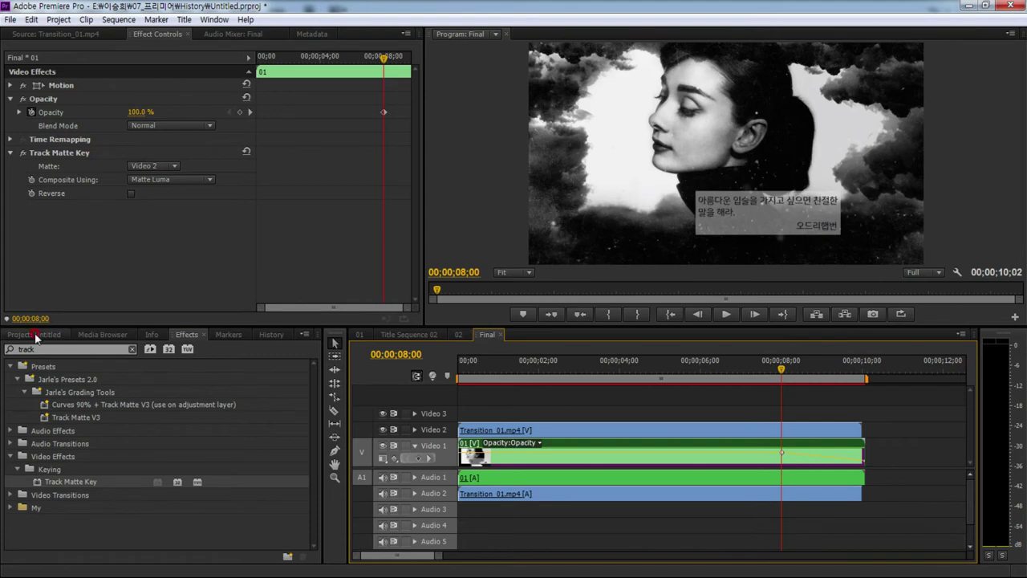
{"action": "left_click", "coordinate": [28, 334]}
{"action": "left_click_drag", "start_coordinate": [317, 514], "coordinate": [316, 447]}
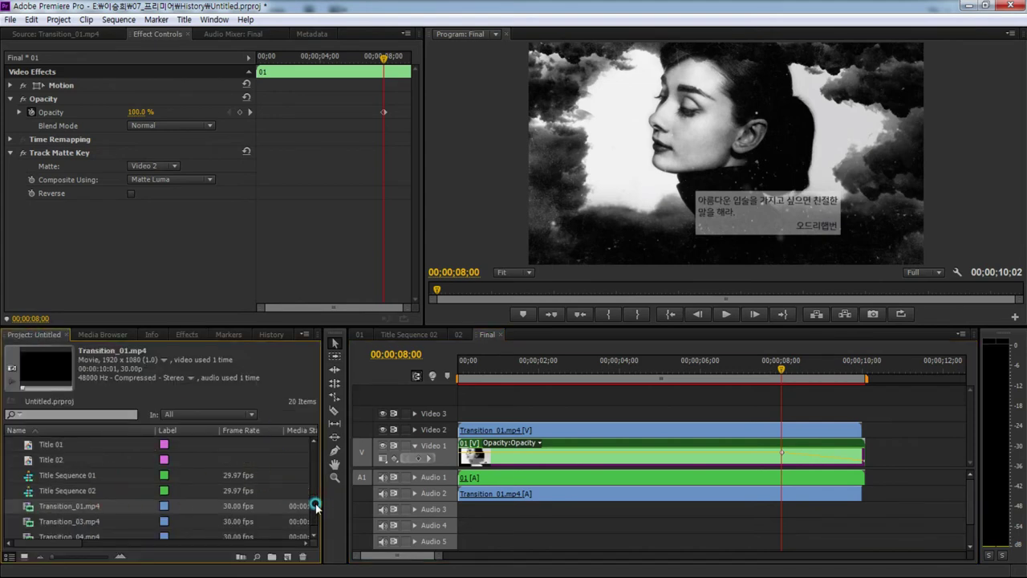
- Delete the Audio 1 and Audio 2 clips, then Alt-drag copies of 01 and Transition_01.mp4 onto Video 3–4 at 8 seconds
{"action": "left_click", "coordinate": [45, 492]}
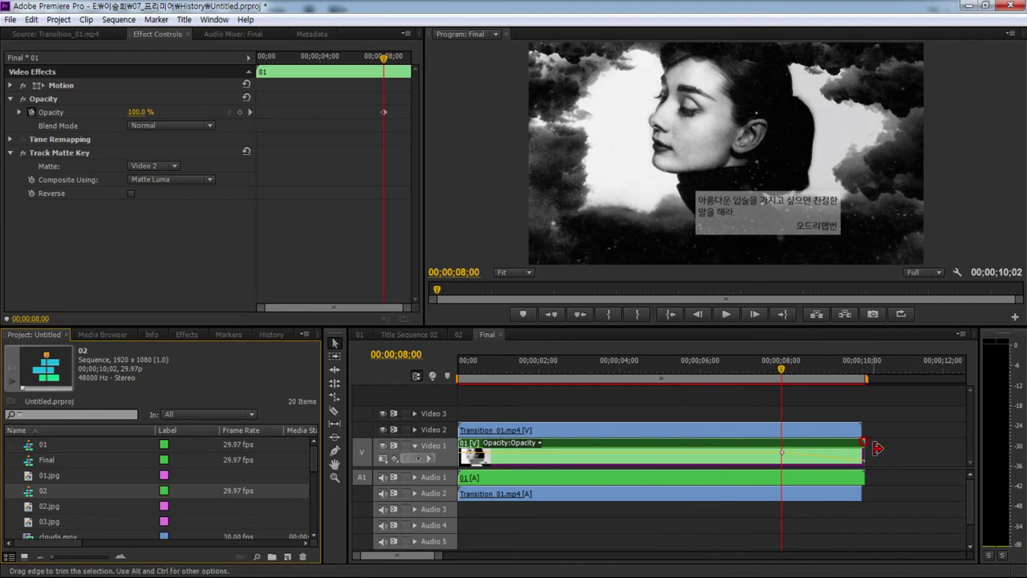
{"action": "left_click", "coordinate": [447, 467]}
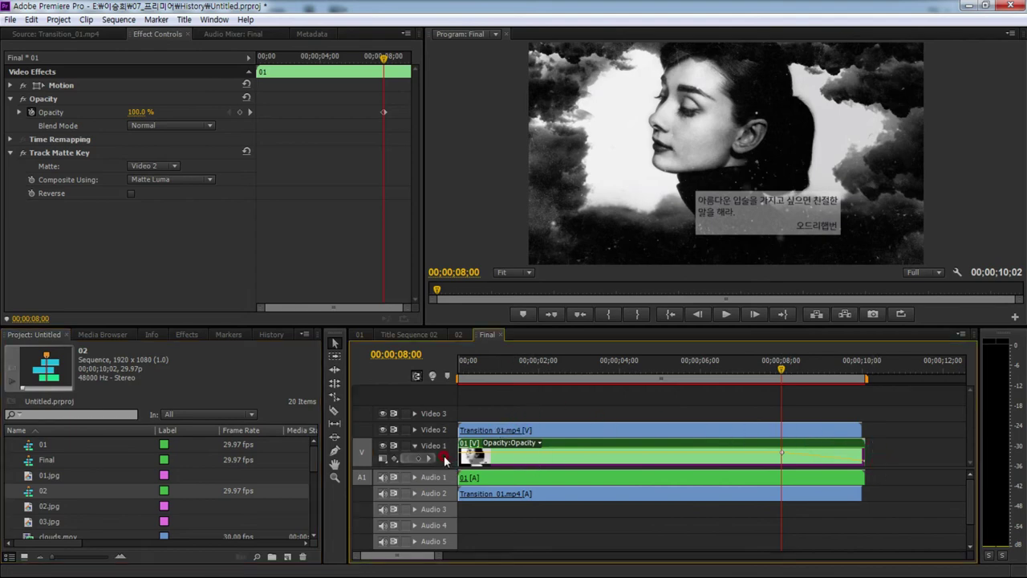
{"action": "scroll", "coordinate": [447, 462], "scroll_direction": "up", "scroll_amount": 1}
{"action": "mouse_move", "coordinate": [881, 426]}
{"action": "left_mouse_down"}
{"action": "mouse_move", "coordinate": [754, 480]}
{"action": "mouse_move", "coordinate": [883, 480]}
{"action": "left_mouse_up"}
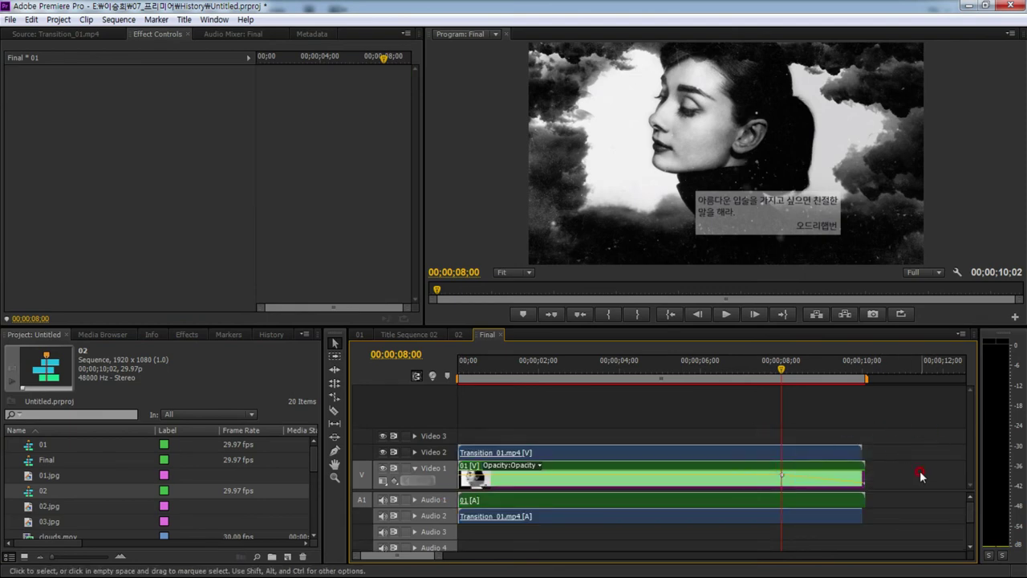
{"action": "left_click", "coordinate": [790, 502]}
{"action": "key", "text": "Delete"}
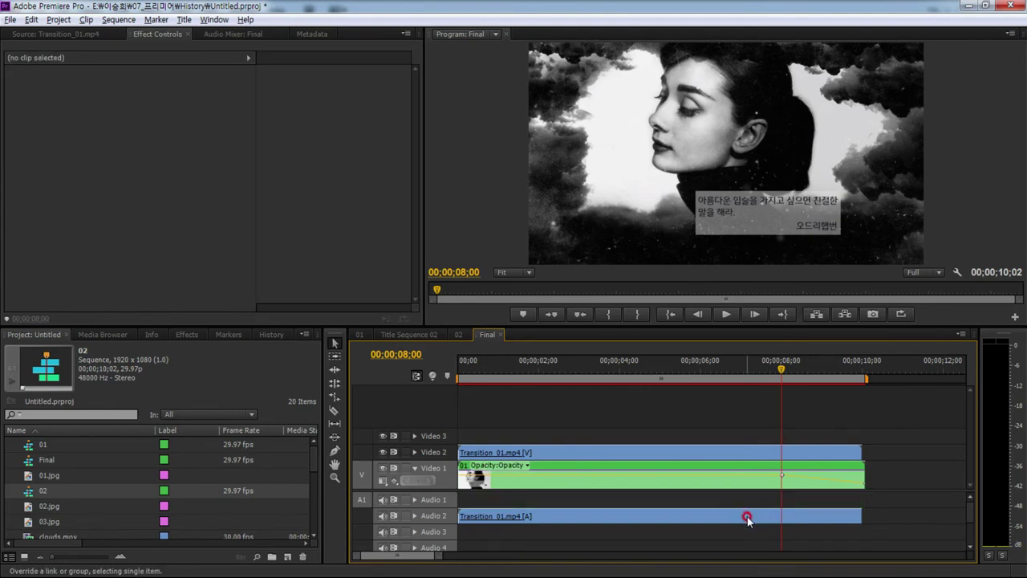
{"action": "left_click", "coordinate": [747, 518]}
{"action": "key", "text": "Delete"}
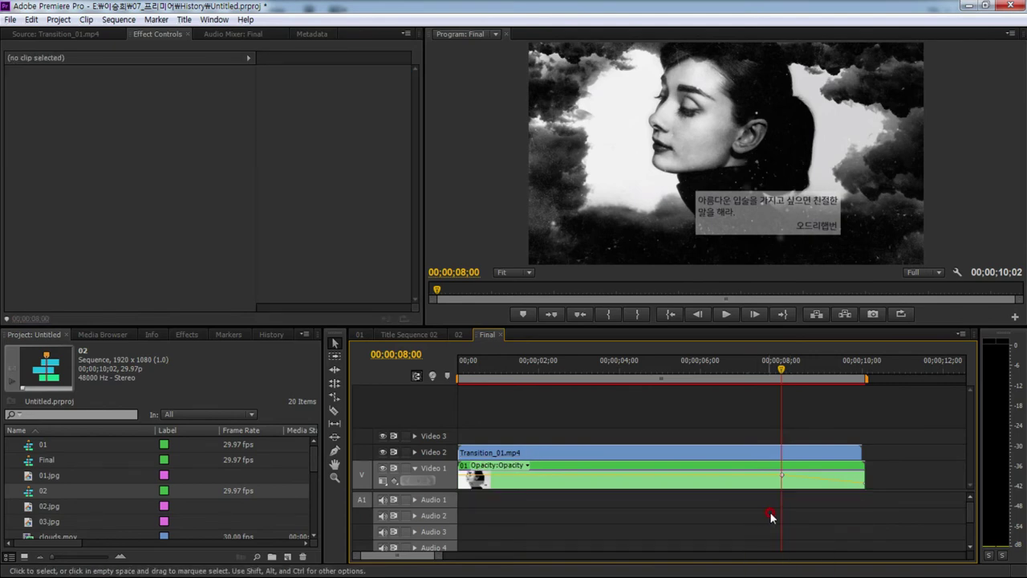
{"action": "left_click_drag", "start_coordinate": [887, 435], "coordinate": [702, 497]}
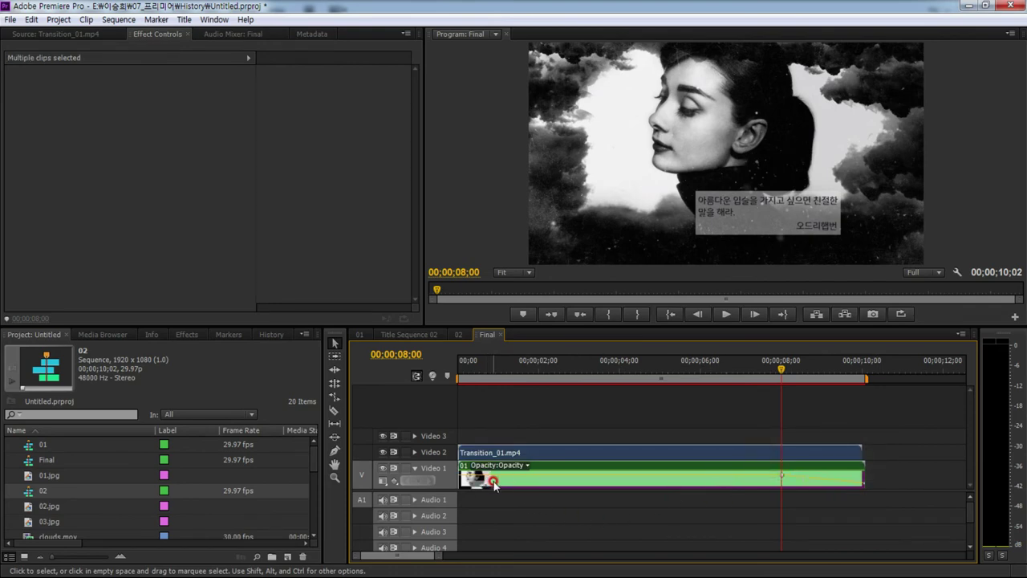
{"action": "left_click_drag", "start_coordinate": [495, 479], "coordinate": [822, 433]}
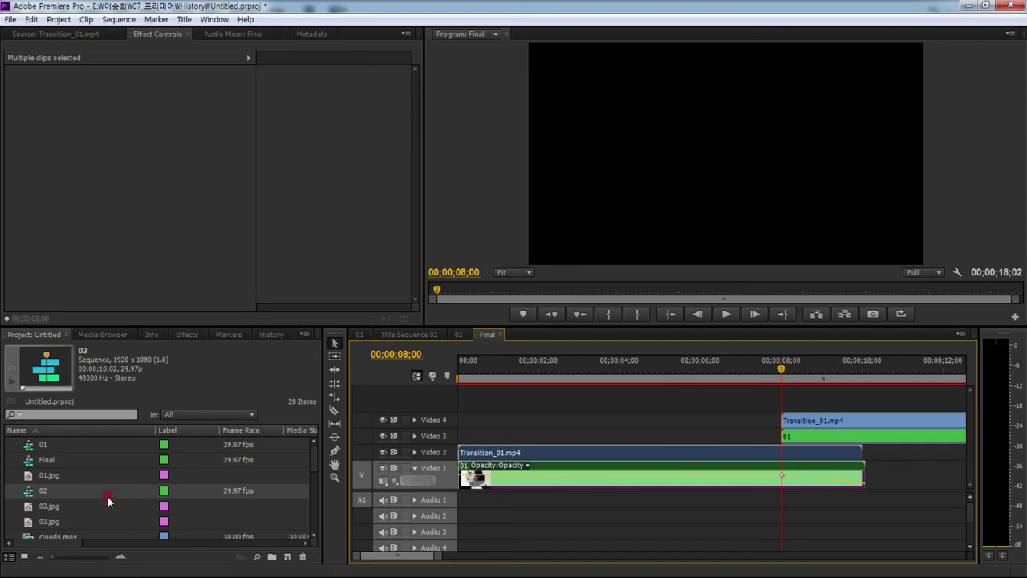
- Replace the copied clips with sequence 02 on Video 3 and Transition_02.mp4 on Video 4
{"action": "left_click", "coordinate": [50, 494]}
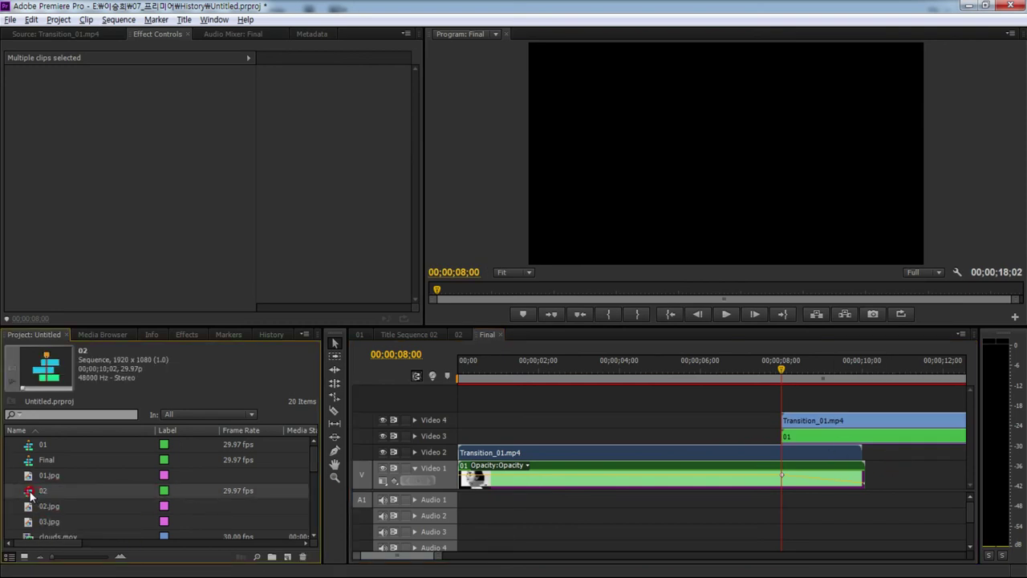
{"action": "left_click_drag", "start_coordinate": [30, 495], "coordinate": [839, 437]}
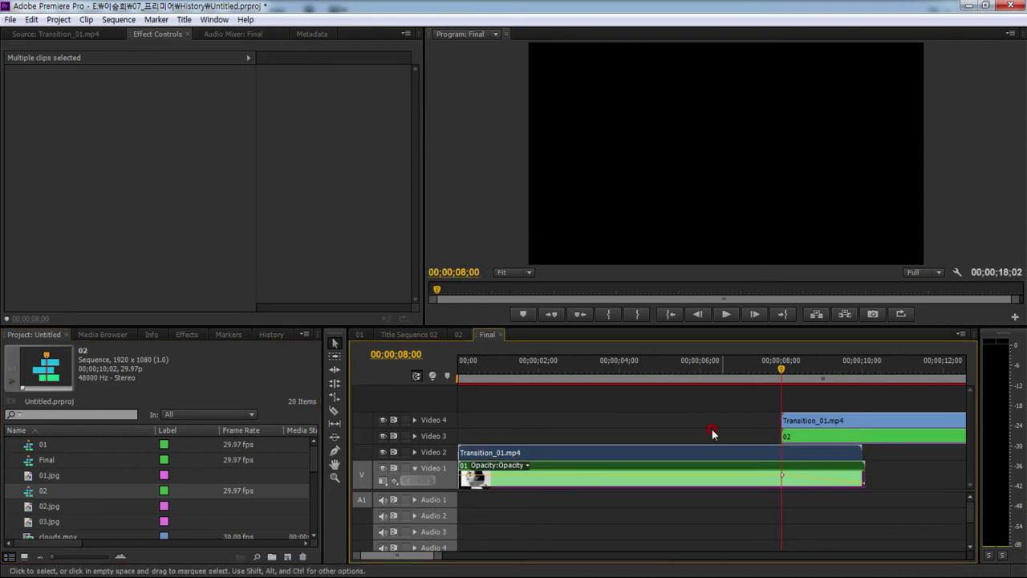
{"action": "left_click_drag", "start_coordinate": [313, 466], "coordinate": [316, 528]}
{"action": "left_click_drag", "start_coordinate": [56, 491], "coordinate": [840, 424]}
- Set the 02 clip's Track Matte to Video 4 and zoom out to the whole sequence
{"action": "left_click", "coordinate": [863, 435]}
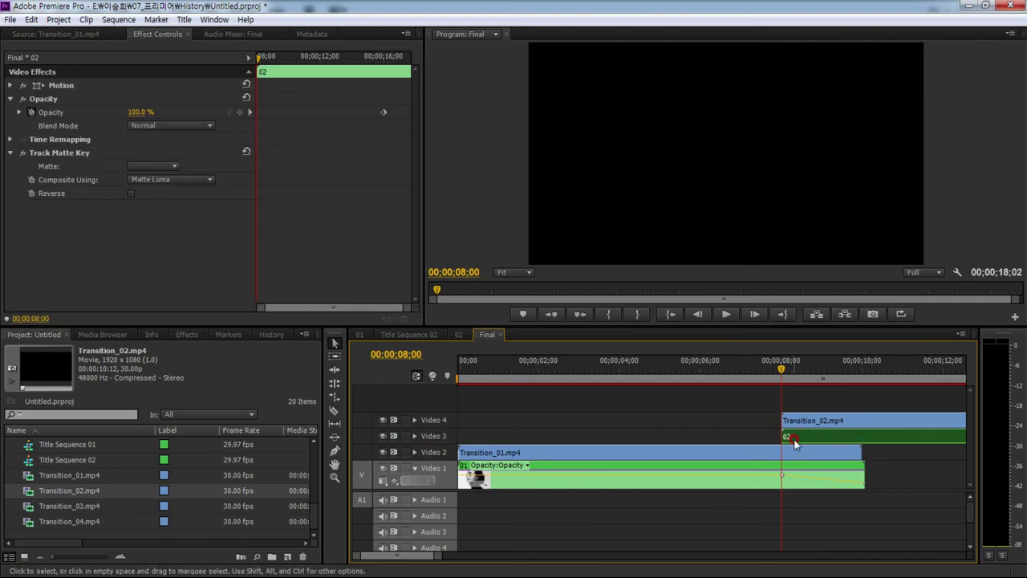
{"action": "left_click", "coordinate": [142, 167]}
{"action": "left_click", "coordinate": [164, 198]}
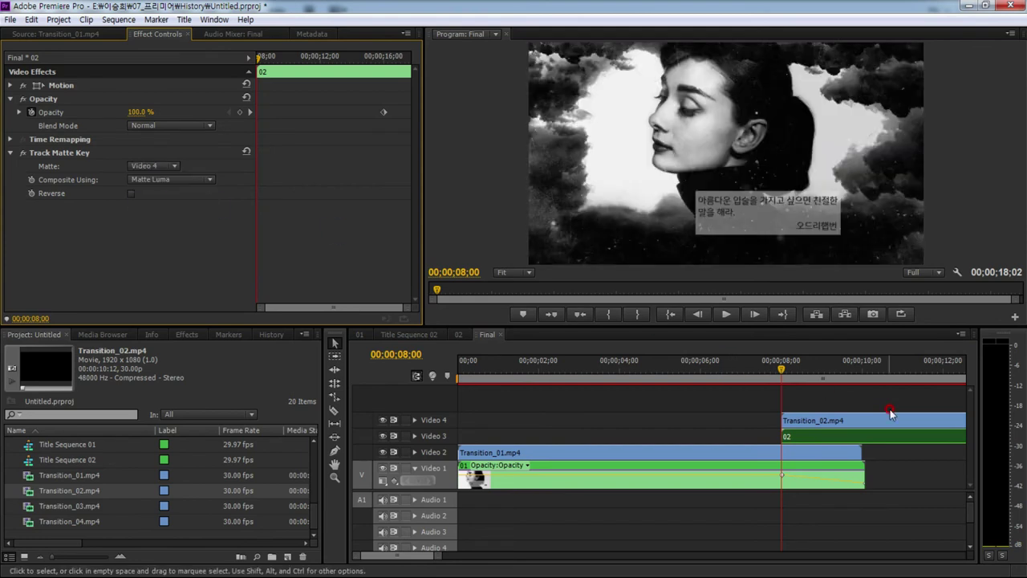
{"action": "left_click", "coordinate": [907, 473]}
{"action": "key", "text": "minus"}
{"action": "left_click_drag", "start_coordinate": [642, 373], "coordinate": [402, 393]}
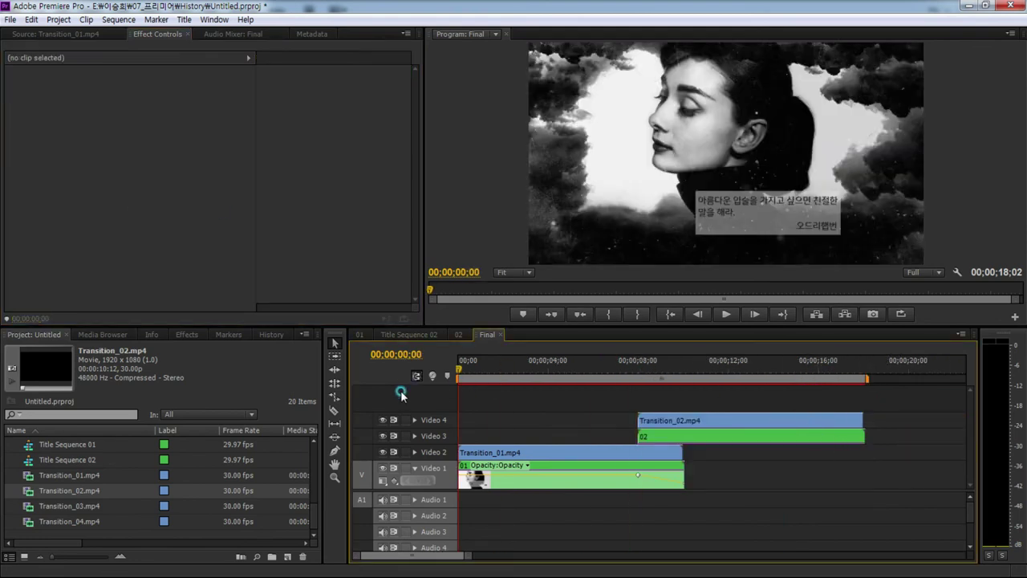
{"action": "key", "text": "space"}
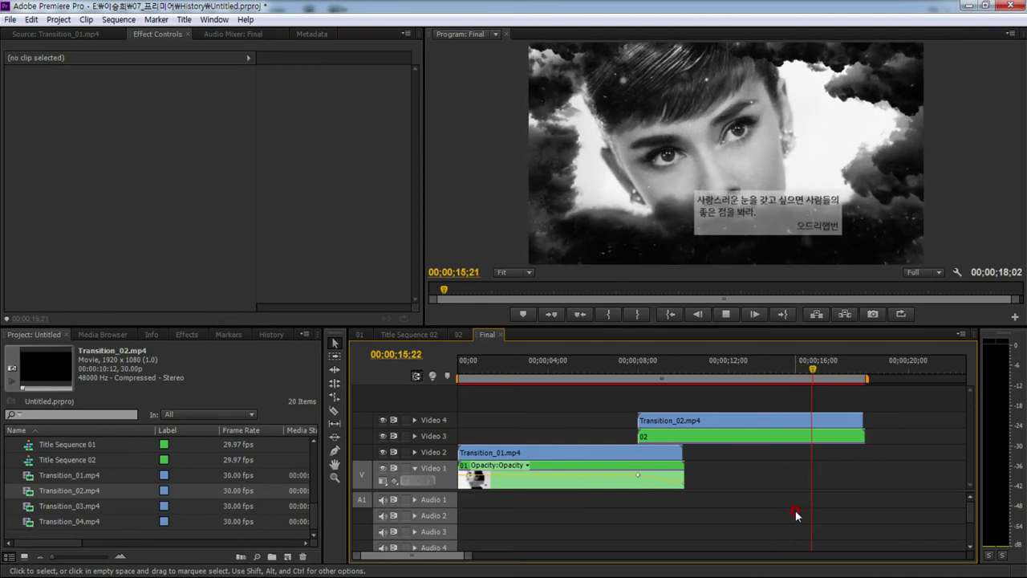
{"action": "key", "text": "space"}
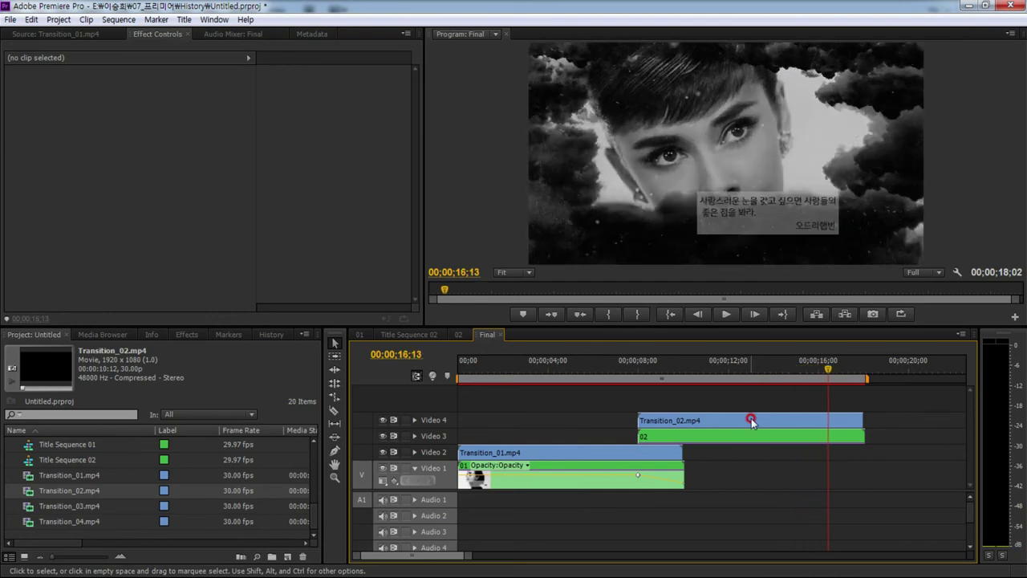
{"action": "double_click", "coordinate": [726, 437]}
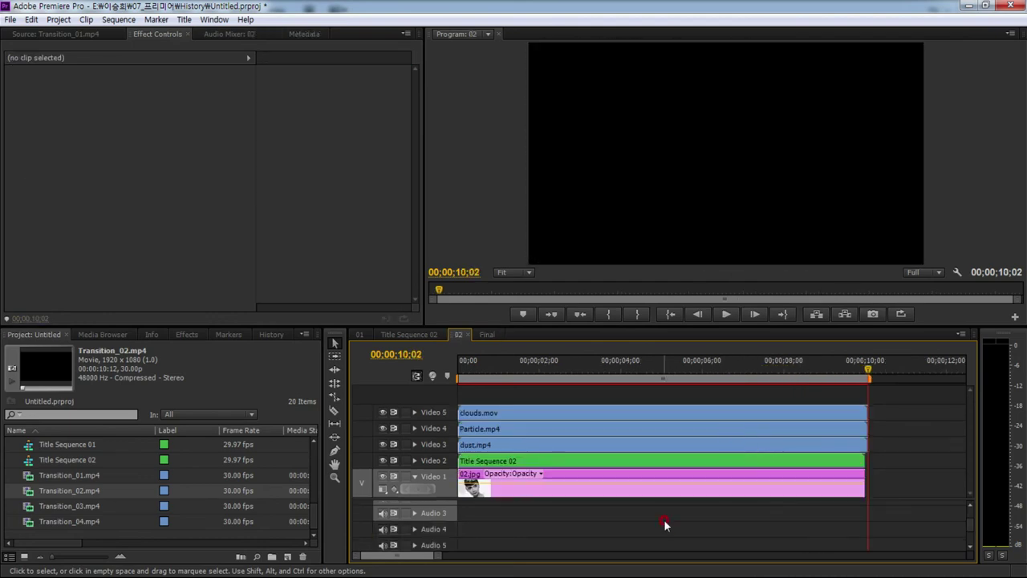
- Near 8 seconds in sequence 02, switch off the 02.jpg portrait's Track Matte Key
{"action": "left_click", "coordinate": [763, 370]}
{"action": "left_click_drag", "start_coordinate": [763, 367], "coordinate": [787, 369]}
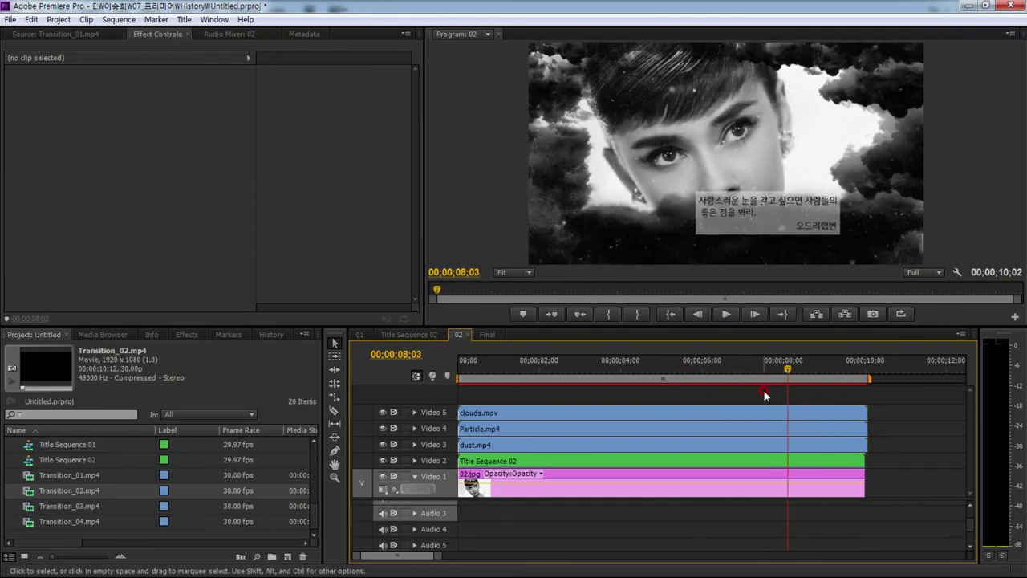
{"action": "left_click", "coordinate": [548, 497]}
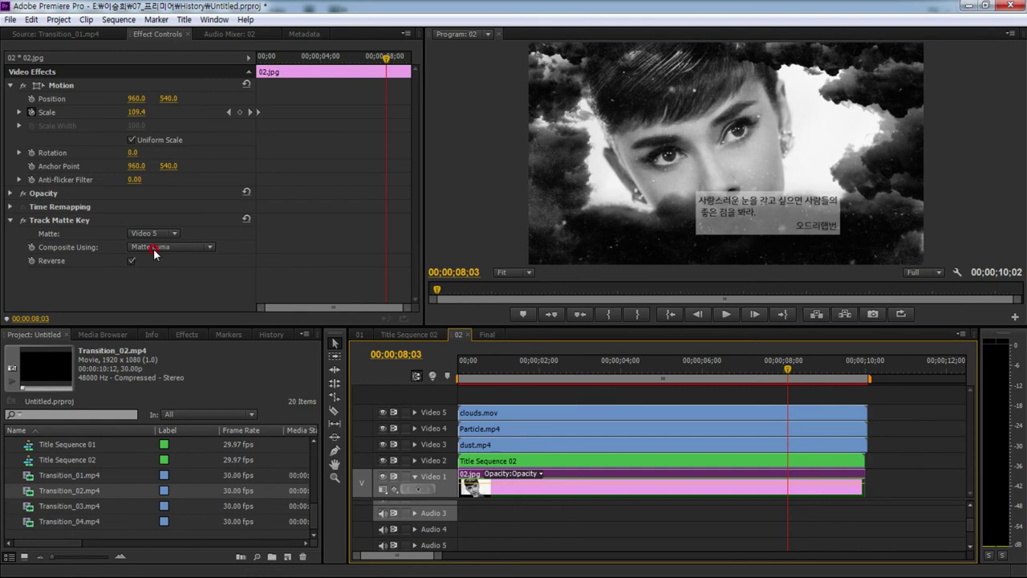
{"action": "left_click", "coordinate": [23, 220]}
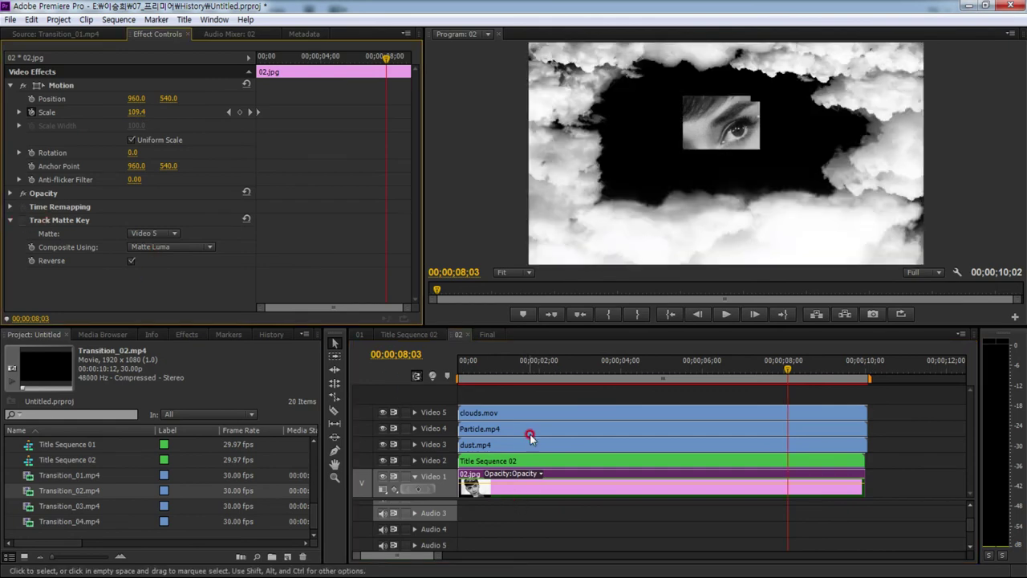
- Set clouds.mov's Opacity blend mode to Screen and scrub to preview the blend
{"action": "left_click", "coordinate": [520, 411]}
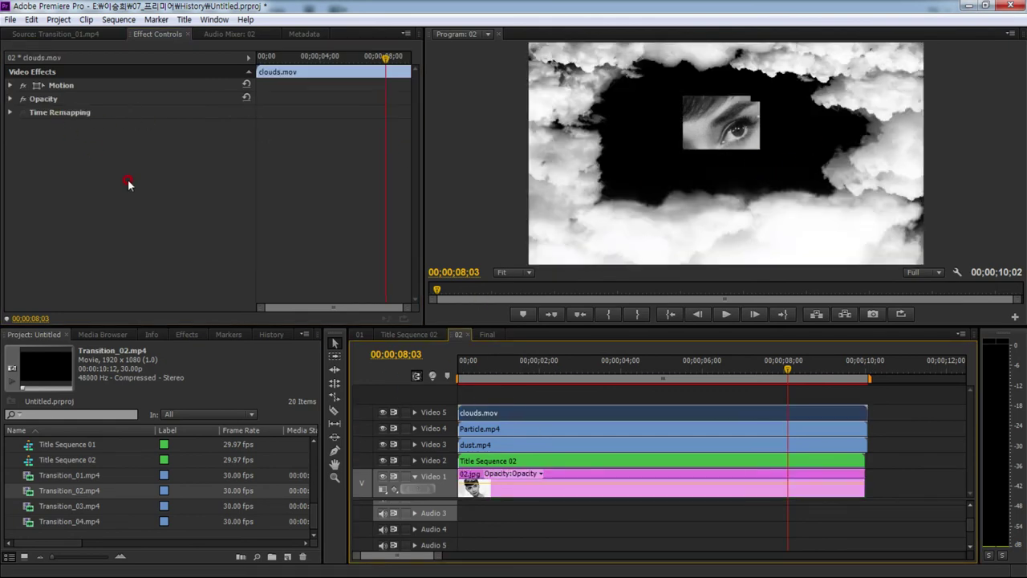
{"action": "left_click", "coordinate": [19, 87]}
{"action": "left_click", "coordinate": [52, 101]}
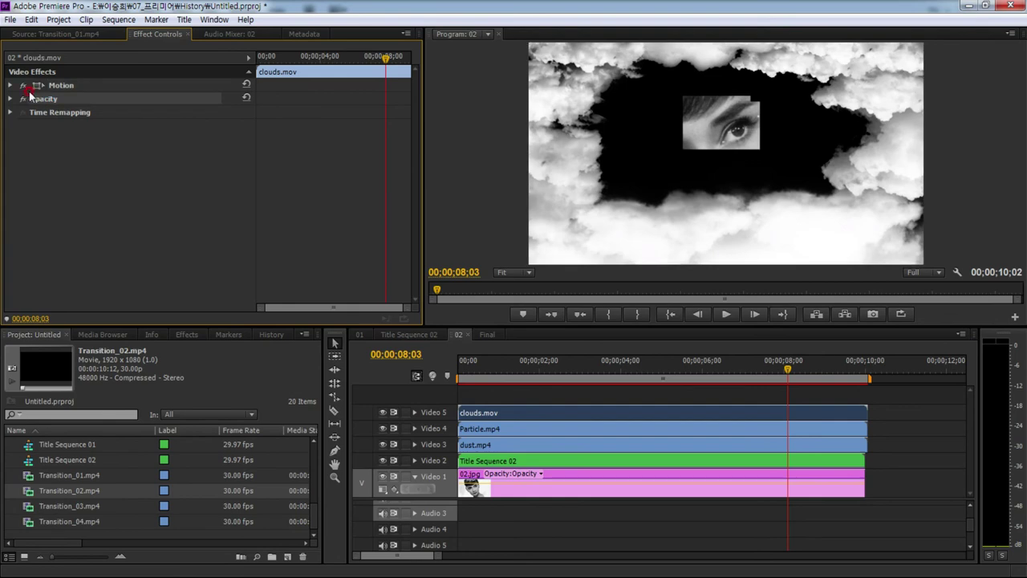
{"action": "left_click", "coordinate": [9, 99]}
{"action": "left_click", "coordinate": [165, 126]}
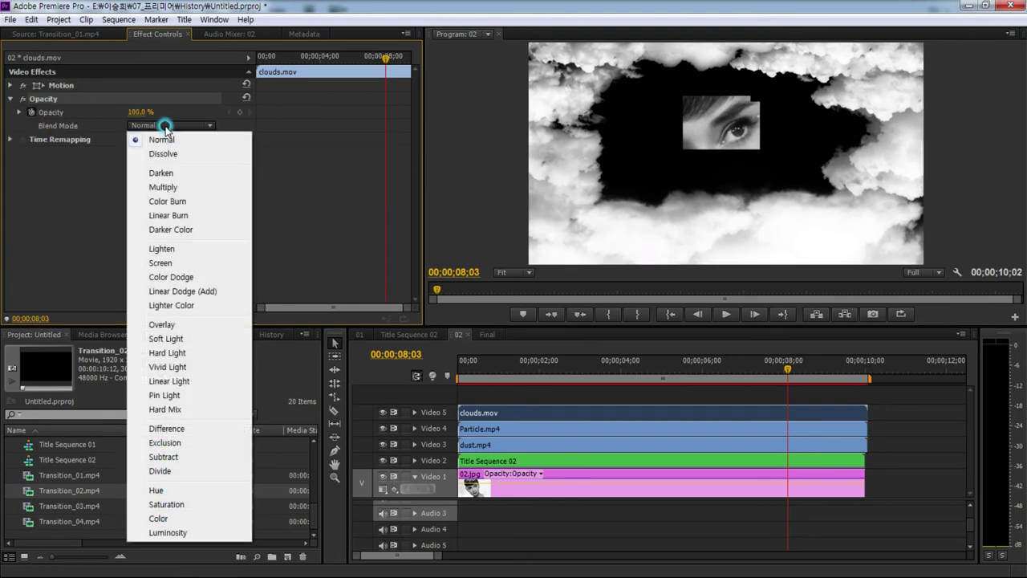
{"action": "left_click", "coordinate": [173, 264]}
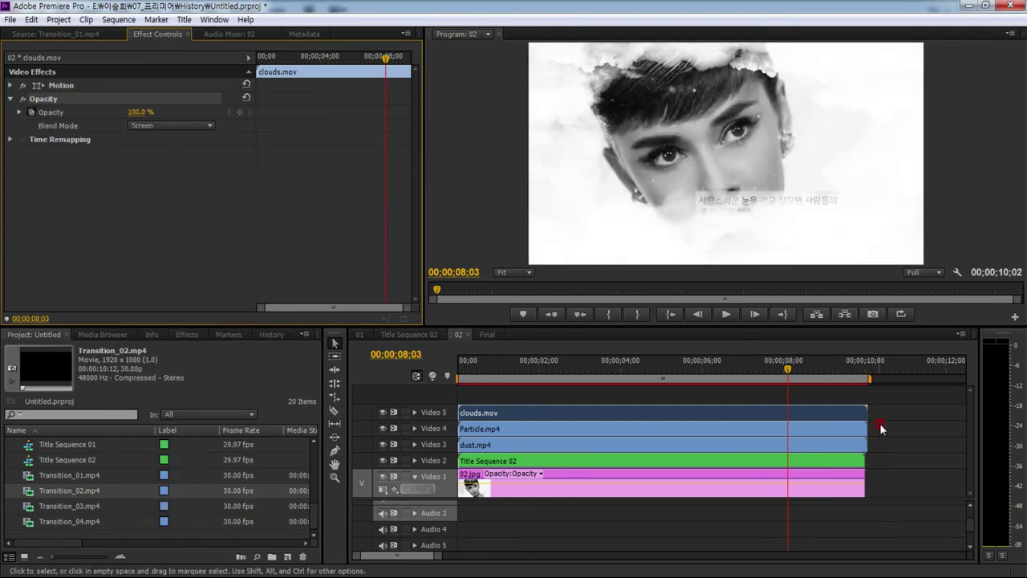
{"action": "mouse_move", "coordinate": [788, 379]}
{"action": "left_mouse_down"}
{"action": "mouse_move", "coordinate": [701, 379]}
{"action": "mouse_move", "coordinate": [728, 393]}
{"action": "left_mouse_up"}
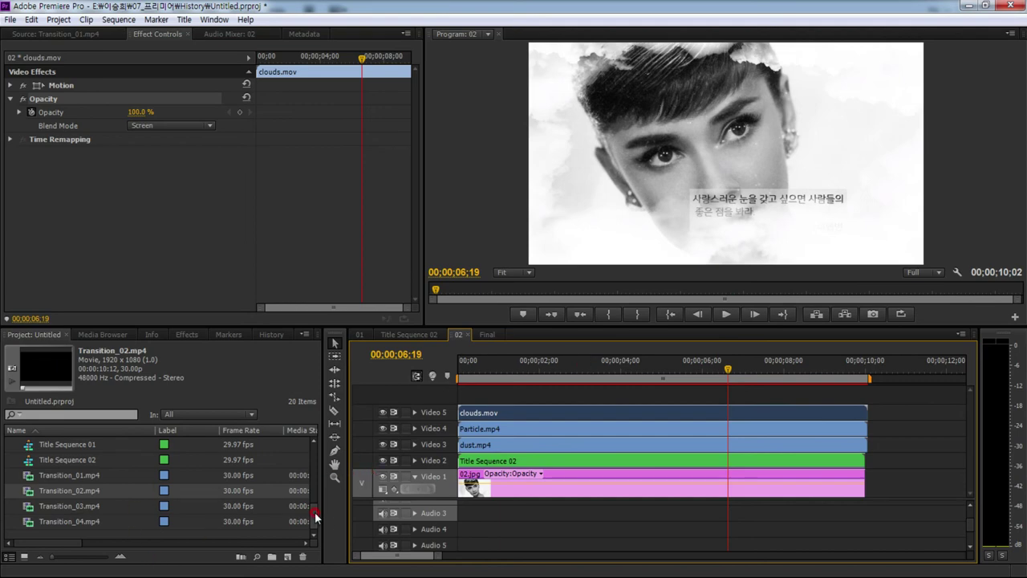
{"action": "left_click_drag", "start_coordinate": [316, 516], "coordinate": [199, 461]}
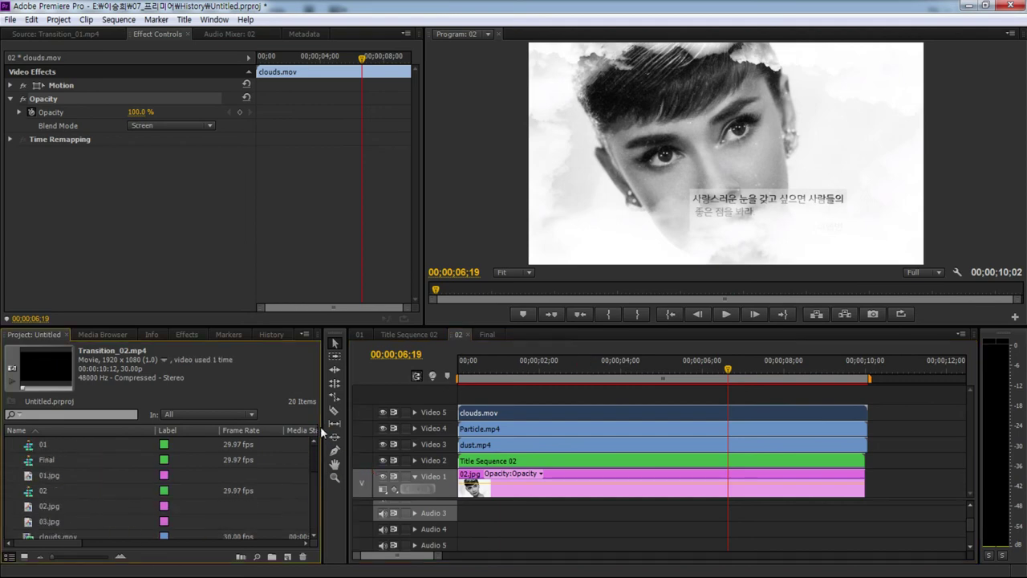
- Duplicate sequence 02 and rename the copy 03
{"action": "left_click", "coordinate": [29, 492]}
{"action": "right_click", "coordinate": [32, 494]}
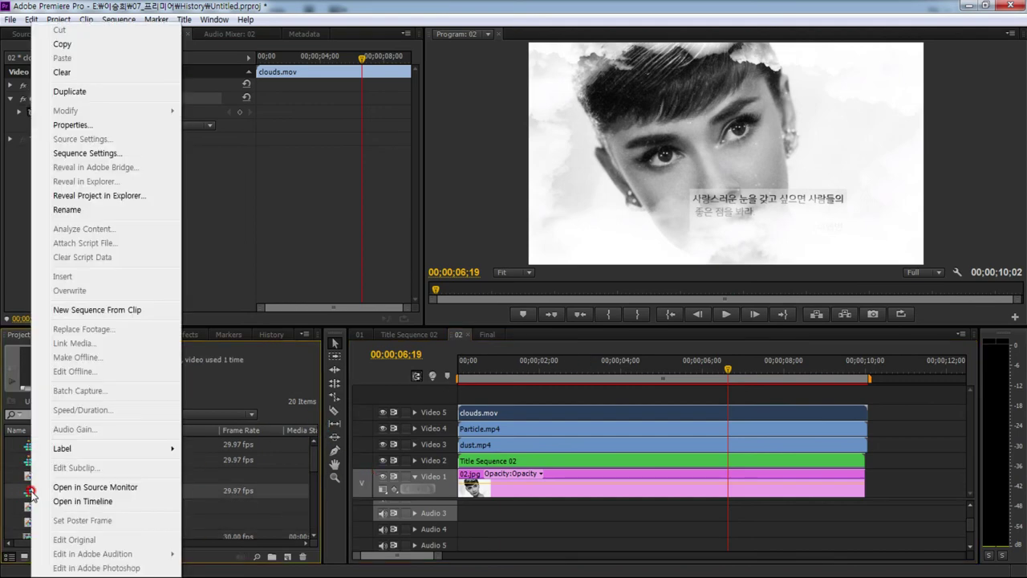
{"action": "left_click", "coordinate": [80, 91]}
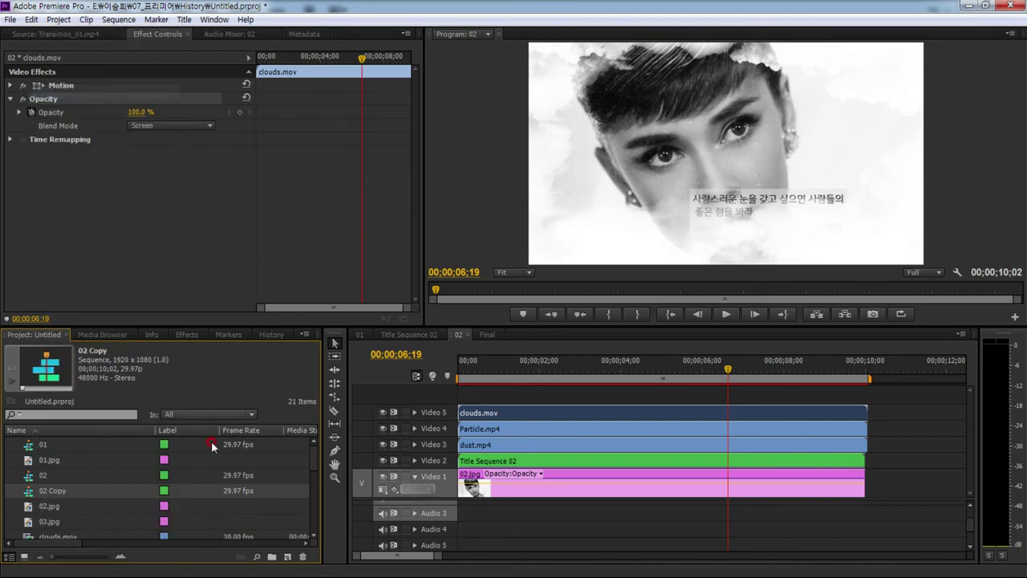
{"action": "left_click", "coordinate": [48, 492]}
{"action": "key", "text": "Tab"}
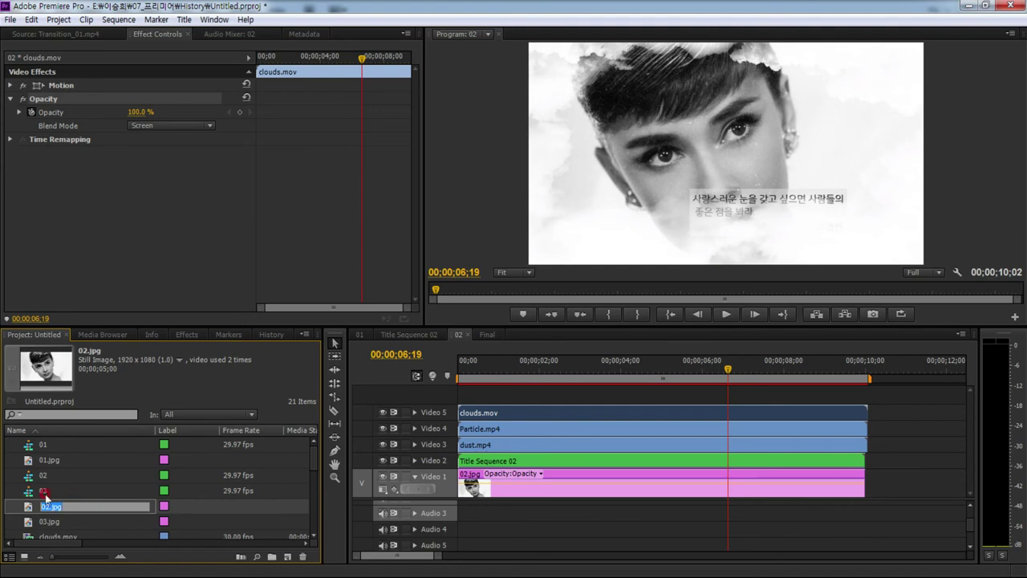
{"action": "left_click", "coordinate": [45, 494]}
{"action": "left_click_drag", "start_coordinate": [314, 452], "coordinate": [319, 512]}
{"action": "left_click", "coordinate": [78, 504]}
- Duplicate Title Sequence 02 as Title Sequence 03 and open it in the timeline
{"action": "left_click", "coordinate": [67, 494]}
{"action": "right_click", "coordinate": [42, 492]}
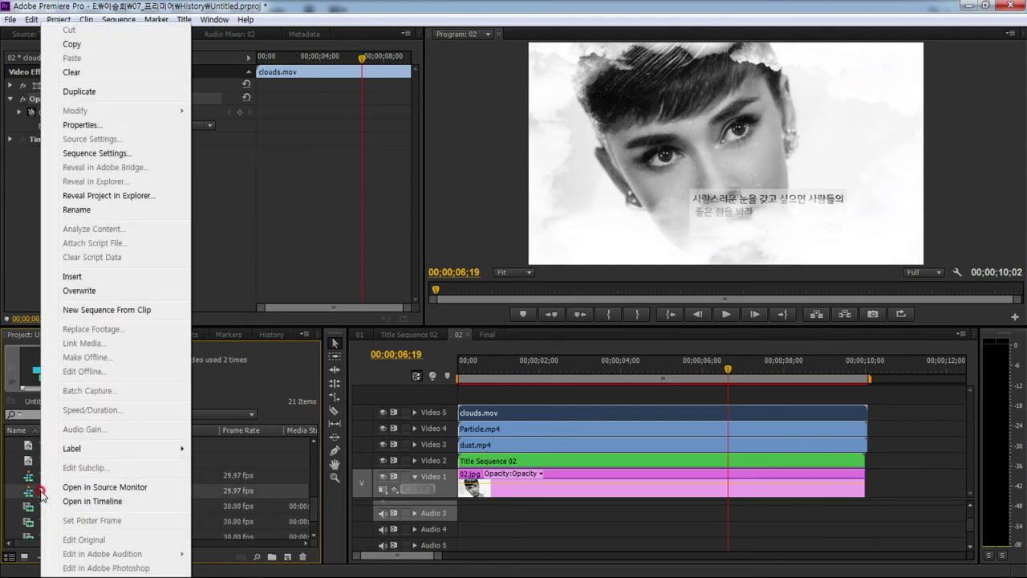
{"action": "left_click", "coordinate": [78, 90]}
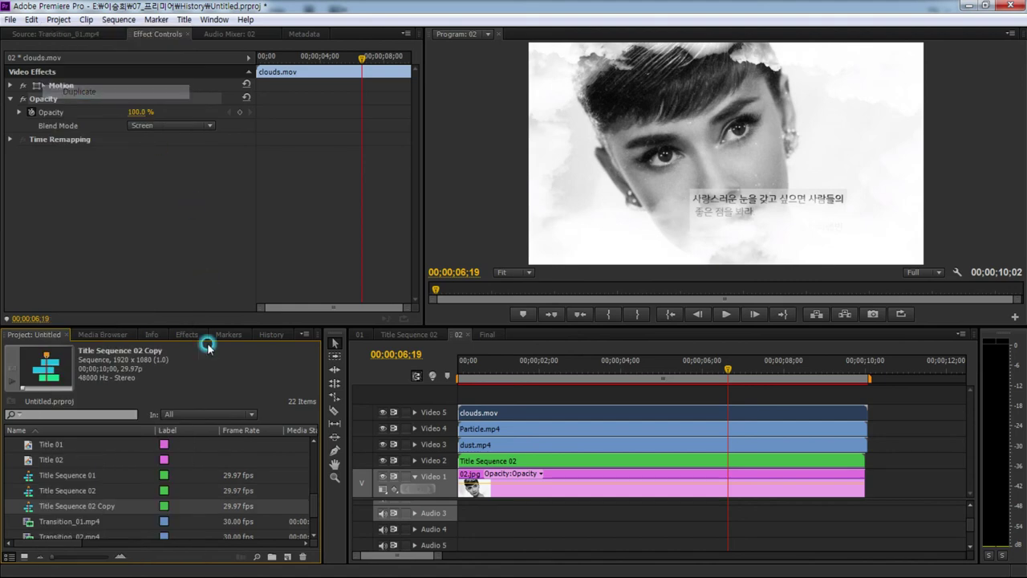
{"action": "left_click", "coordinate": [90, 501]}
{"action": "left_click_drag", "start_coordinate": [91, 505], "coordinate": [129, 496]}
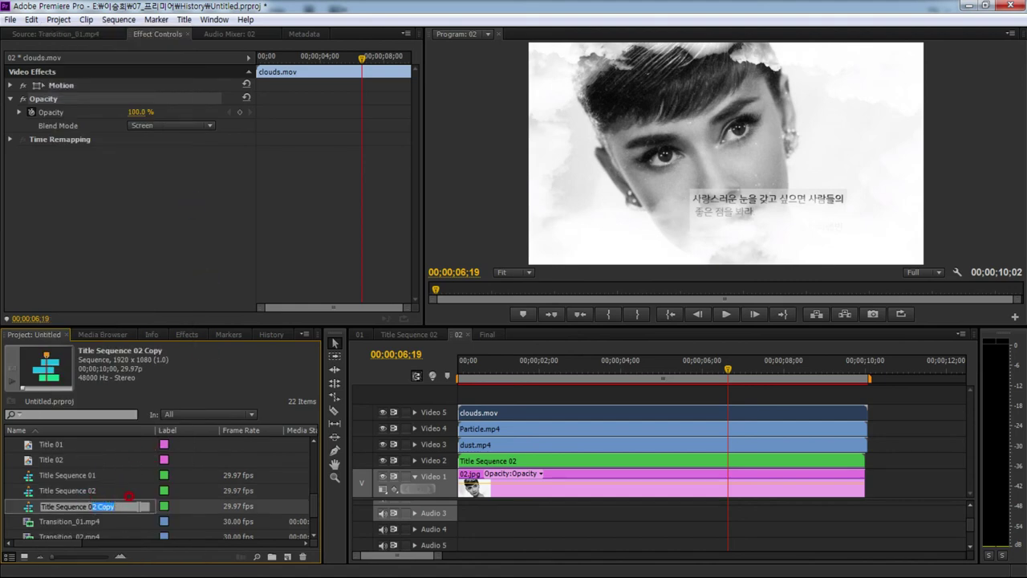
{"action": "type", "text": "3"}
{"action": "key", "text": "Return"}
{"action": "left_click", "coordinate": [17, 507]}
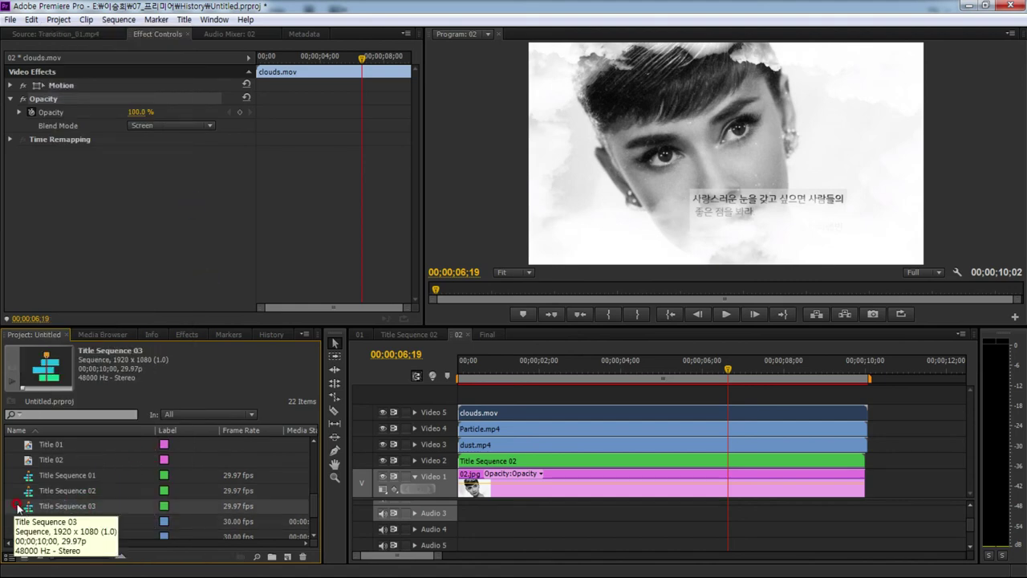
{"action": "double_click", "coordinate": [28, 507]}
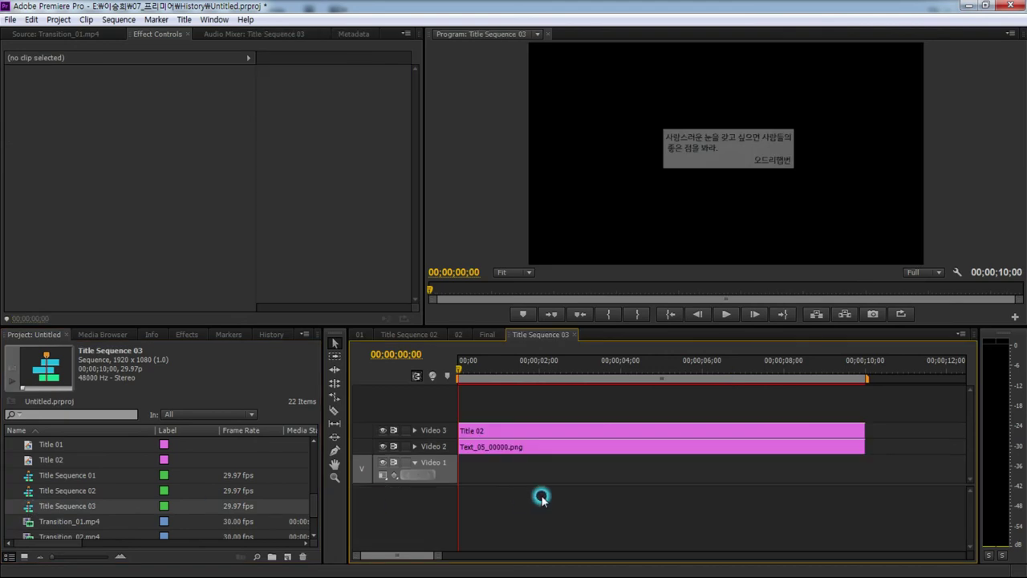
- In the Titler, paste a new two-line Korean quote over Title 02's text, then close it
{"action": "left_click", "coordinate": [526, 431]}
{"action": "double_click", "coordinate": [528, 434]}
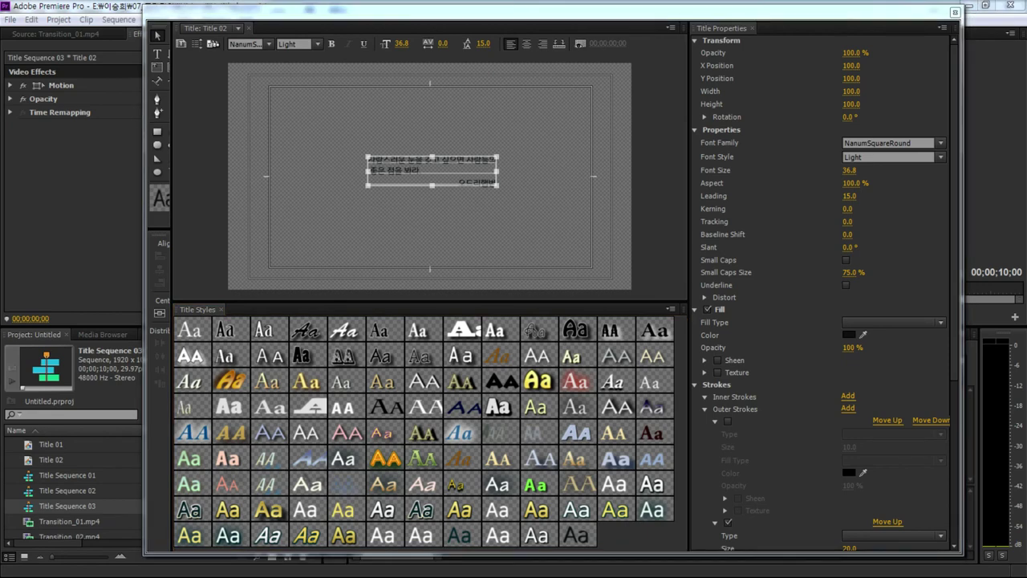
{"action": "double_click", "coordinate": [373, 170]}
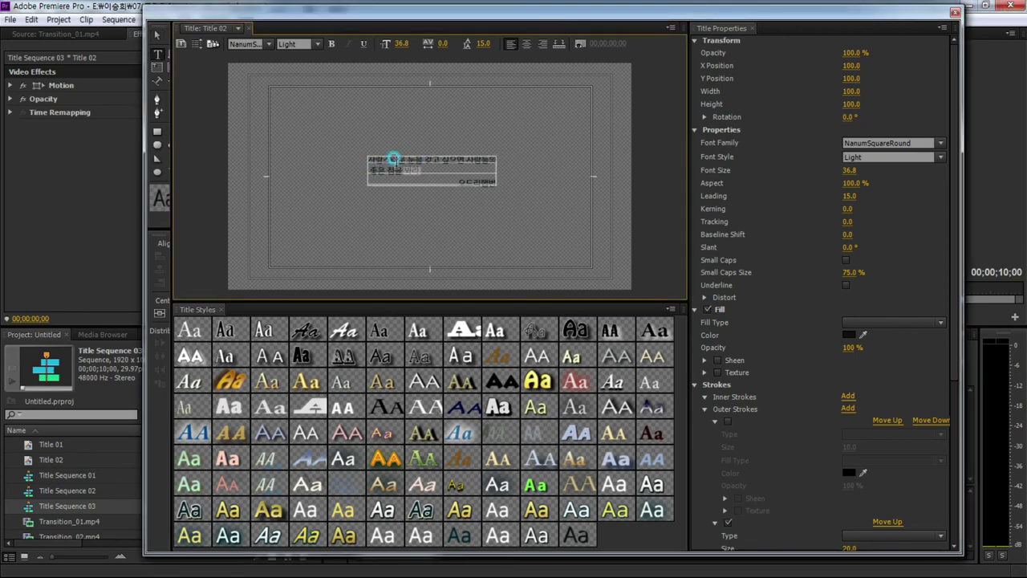
{"action": "left_click_drag", "start_coordinate": [394, 160], "coordinate": [367, 151]}
{"action": "key", "text": "ctrl+v"}
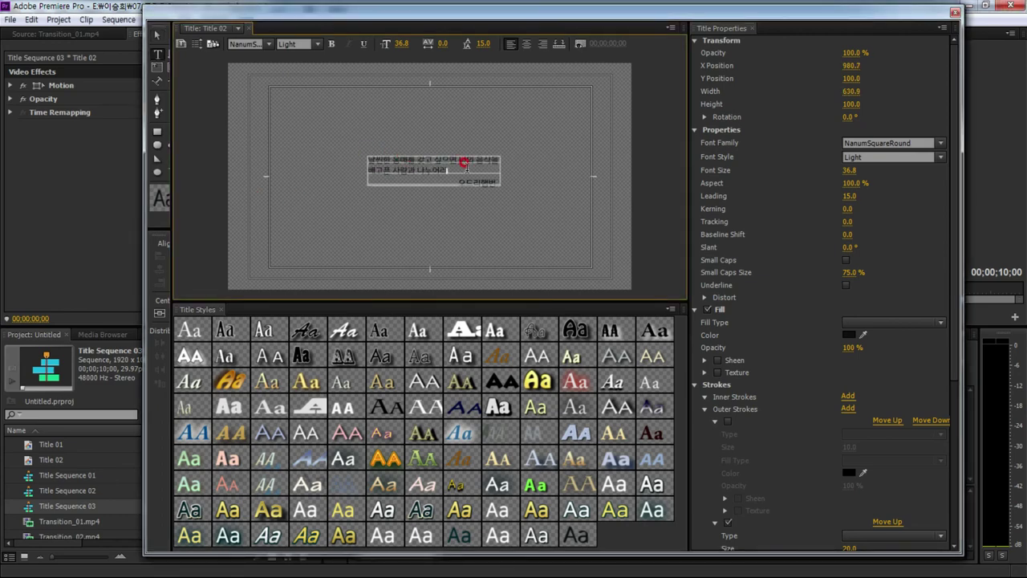
{"action": "left_click", "coordinate": [157, 35]}
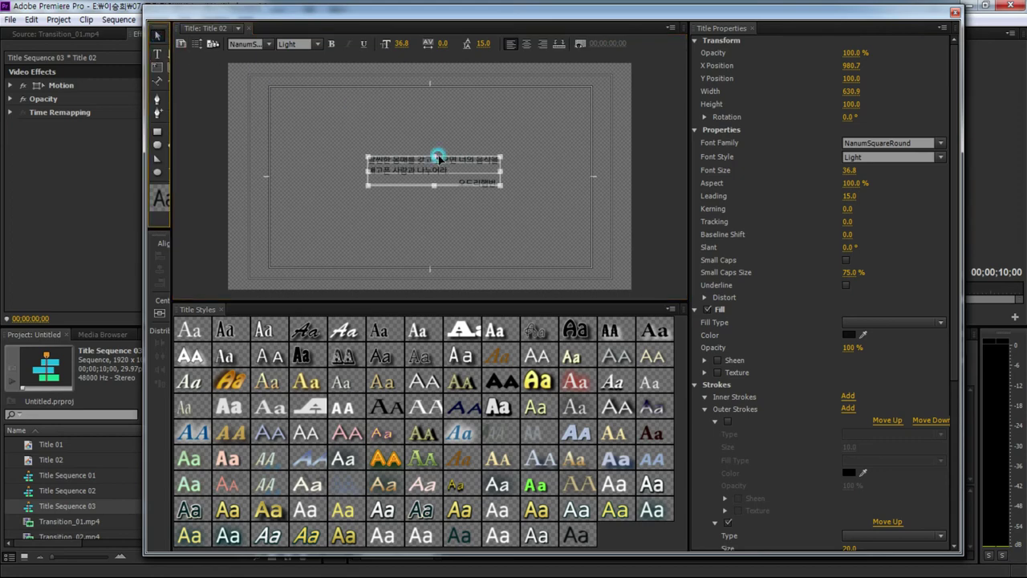
{"action": "left_click", "coordinate": [955, 15]}
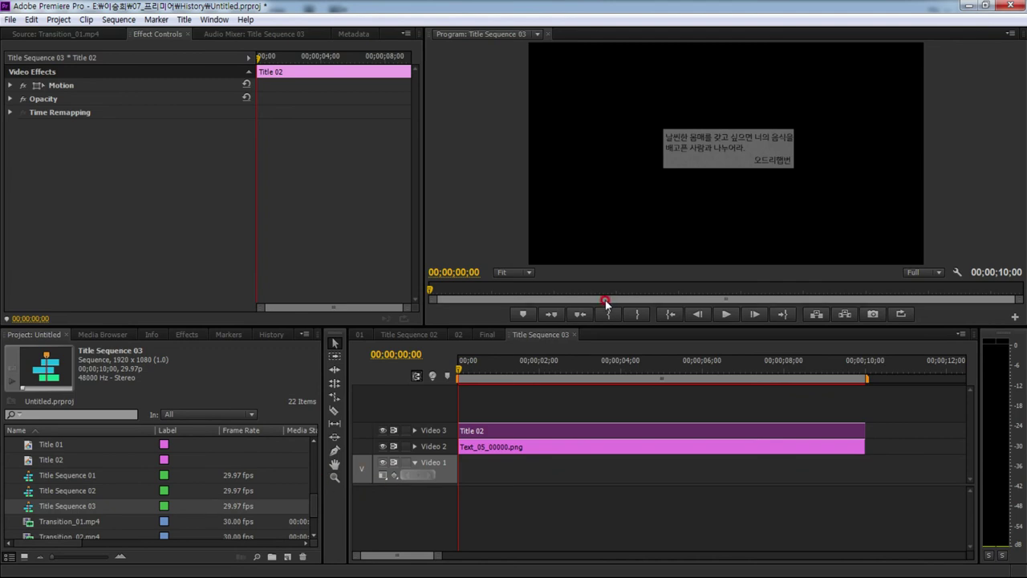
- Create Title 03 based on the current title, then switch the Titler back to Title 02
{"action": "double_click", "coordinate": [518, 431]}
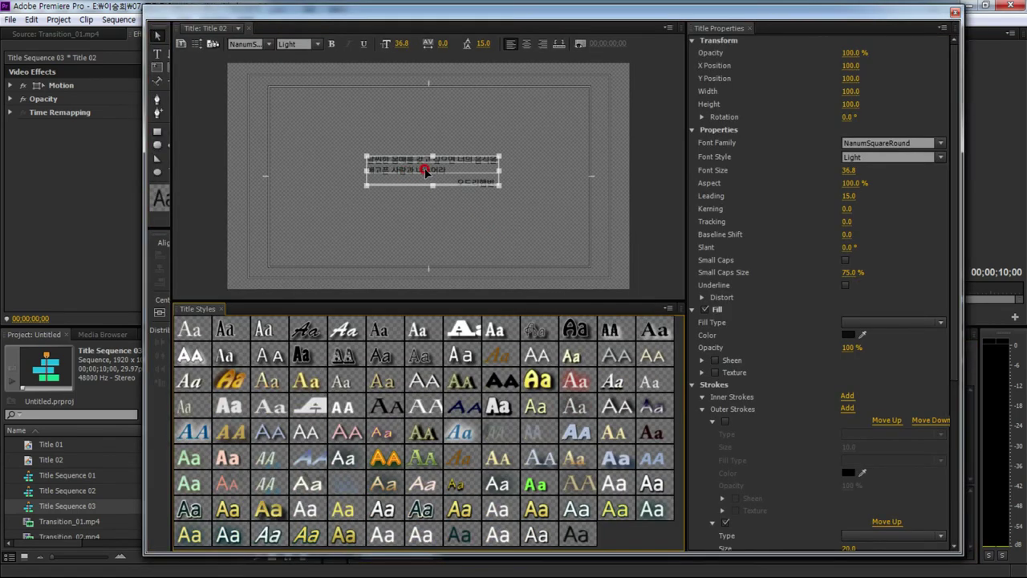
{"action": "double_click", "coordinate": [425, 171]}
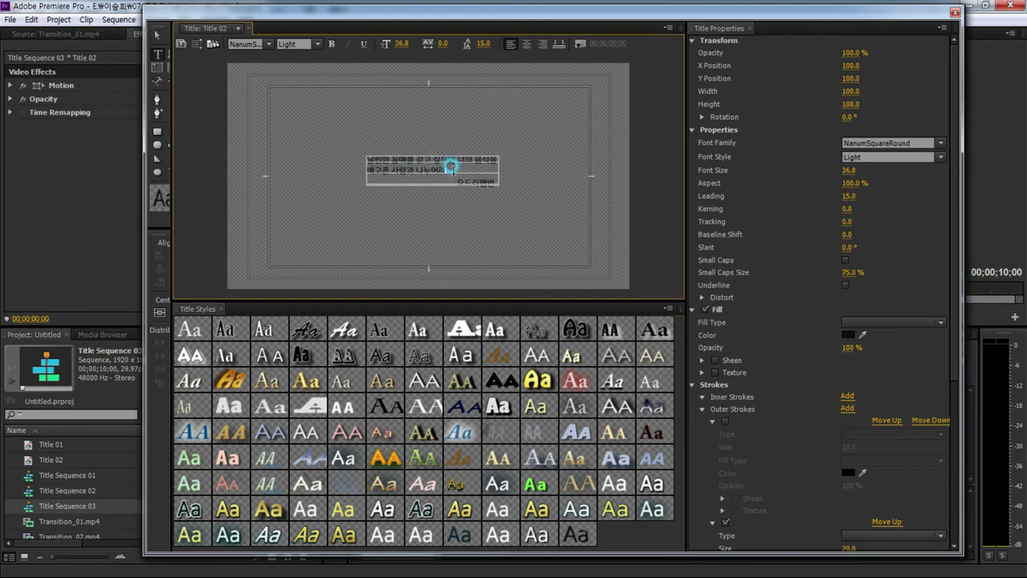
{"action": "left_click", "coordinate": [181, 43]}
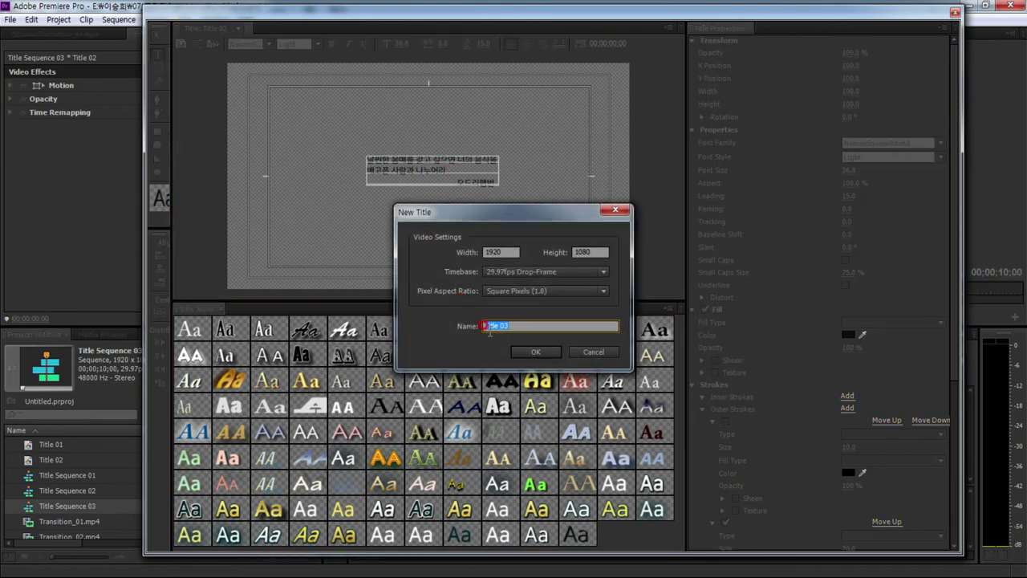
{"action": "left_click", "coordinate": [535, 352]}
{"action": "left_click", "coordinate": [210, 29]}
{"action": "left_click", "coordinate": [224, 78]}
- Restore Title 02's original quote text and verify it
{"action": "left_click", "coordinate": [435, 168]}
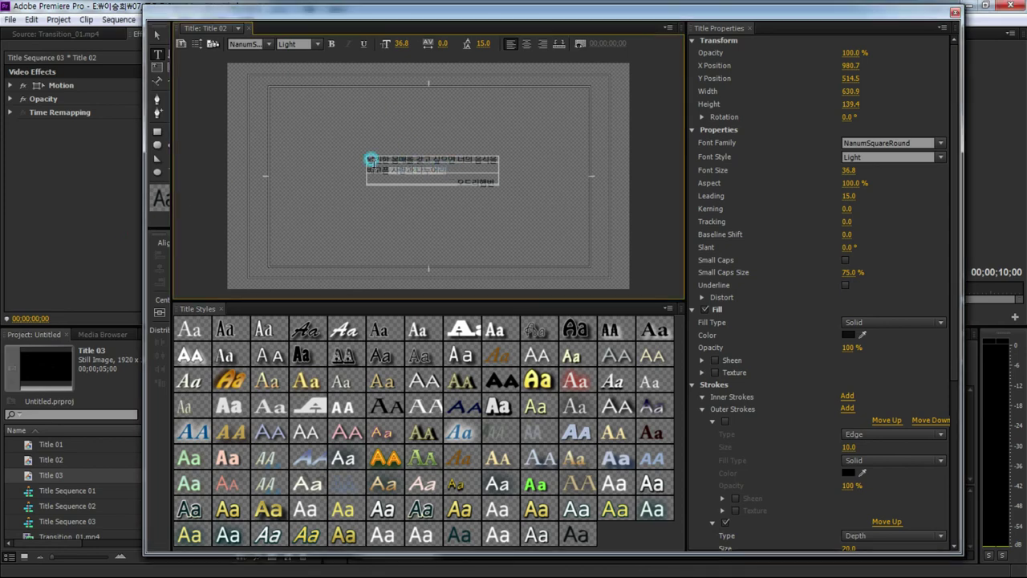
{"action": "left_click", "coordinate": [351, 160]}
{"action": "left_click", "coordinate": [409, 164]}
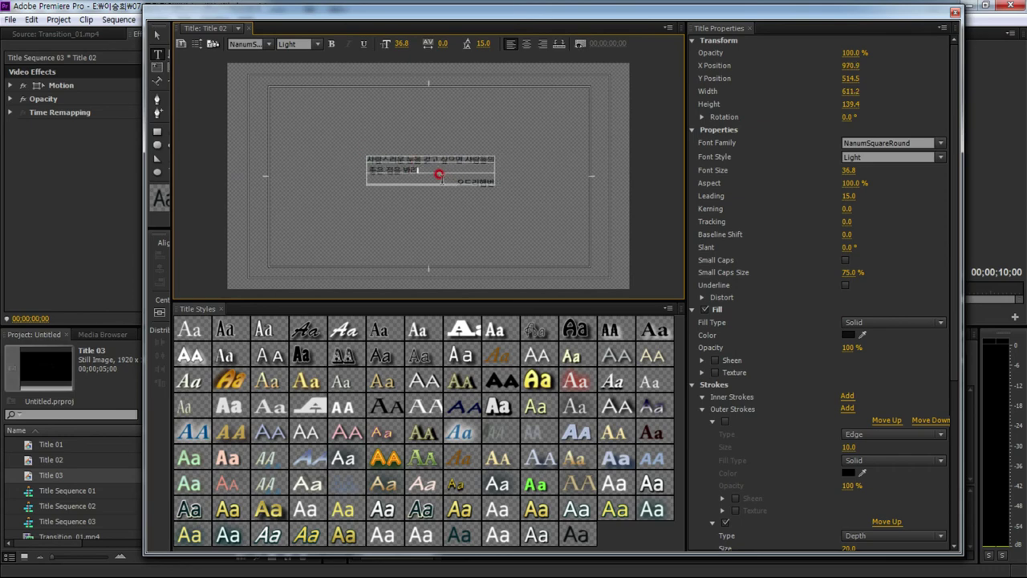
{"action": "left_click", "coordinate": [213, 46]}
{"action": "left_click", "coordinate": [211, 28]}
{"action": "left_click", "coordinate": [219, 74]}
{"action": "left_click", "coordinate": [450, 170]}
- Switch to Title 03, close the Titler, and swap Title 03 in for the Video 3 Title 02 clip
{"action": "left_click", "coordinate": [220, 30]}
{"action": "left_click", "coordinate": [252, 89]}
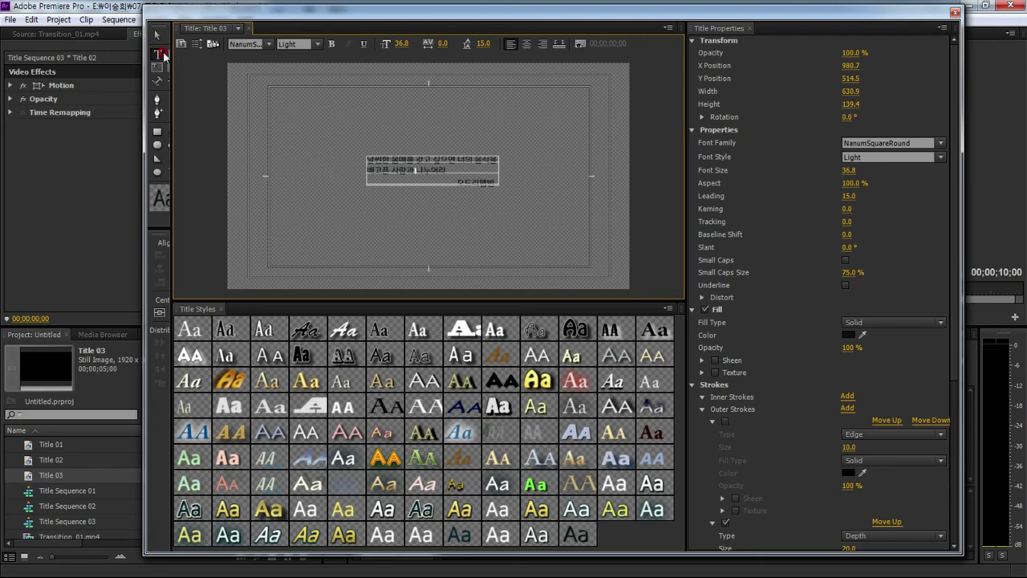
{"action": "left_click", "coordinate": [157, 37]}
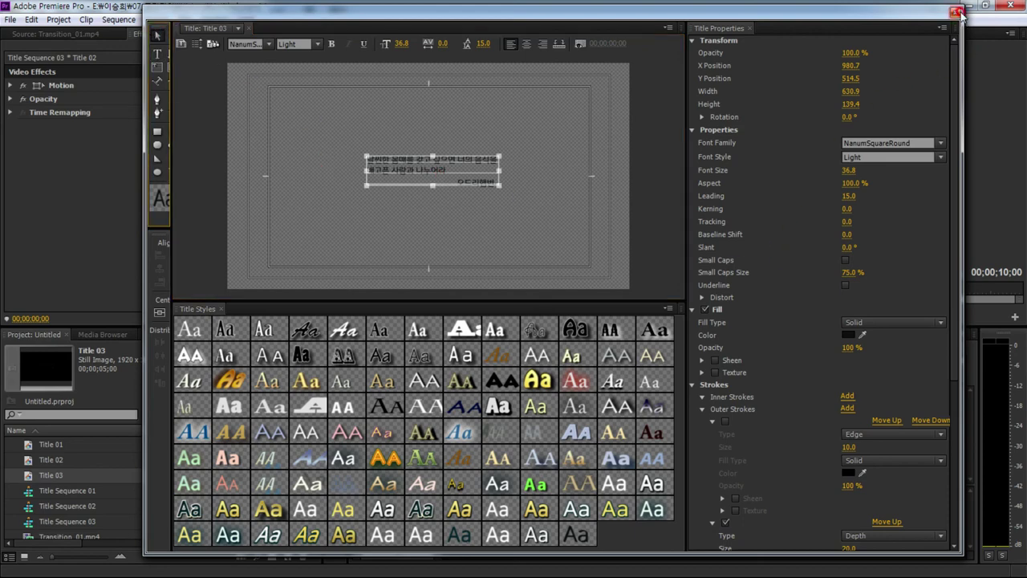
{"action": "left_click", "coordinate": [959, 11]}
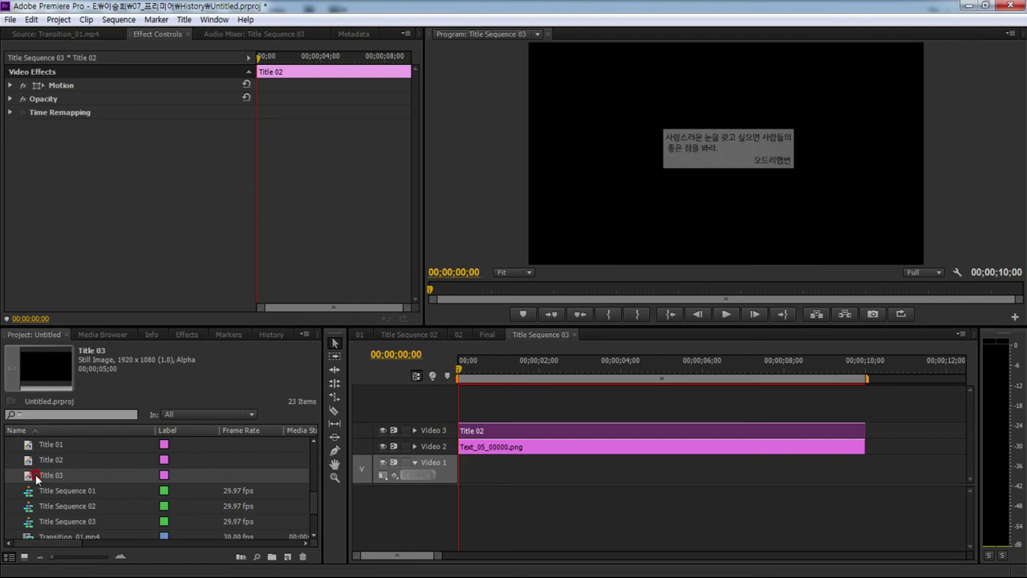
{"action": "mouse_move", "coordinate": [35, 475]}
{"action": "left_mouse_down"}
{"action": "mouse_move", "coordinate": [497, 431]}
{"action": "mouse_move", "coordinate": [559, 438]}
{"action": "left_mouse_up"}
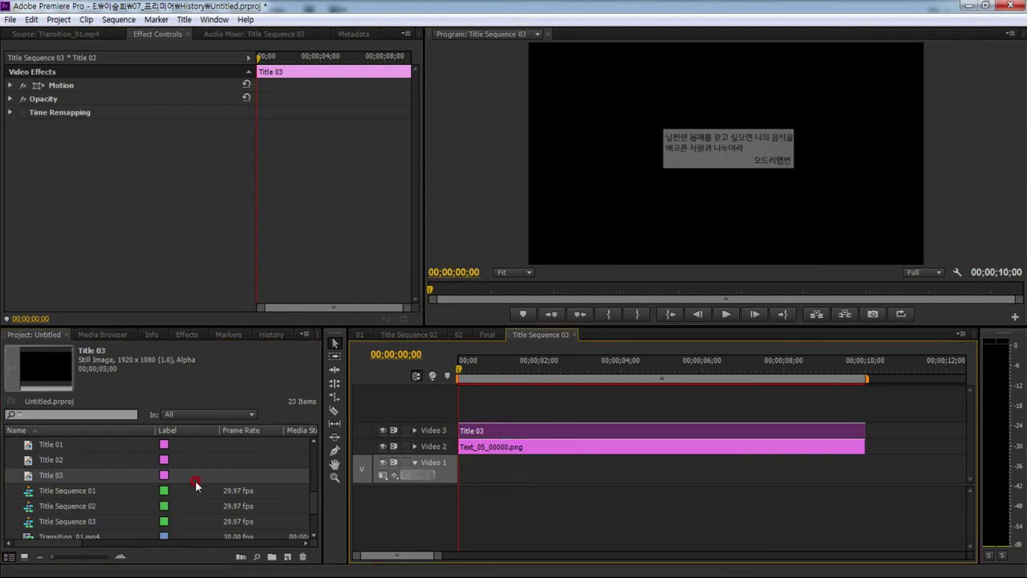
- Open sequence 03 and replace its Video 1 portrait with 03.jpg
{"action": "scroll", "coordinate": [310, 502], "scroll_direction": "up", "scroll_amount": 5}
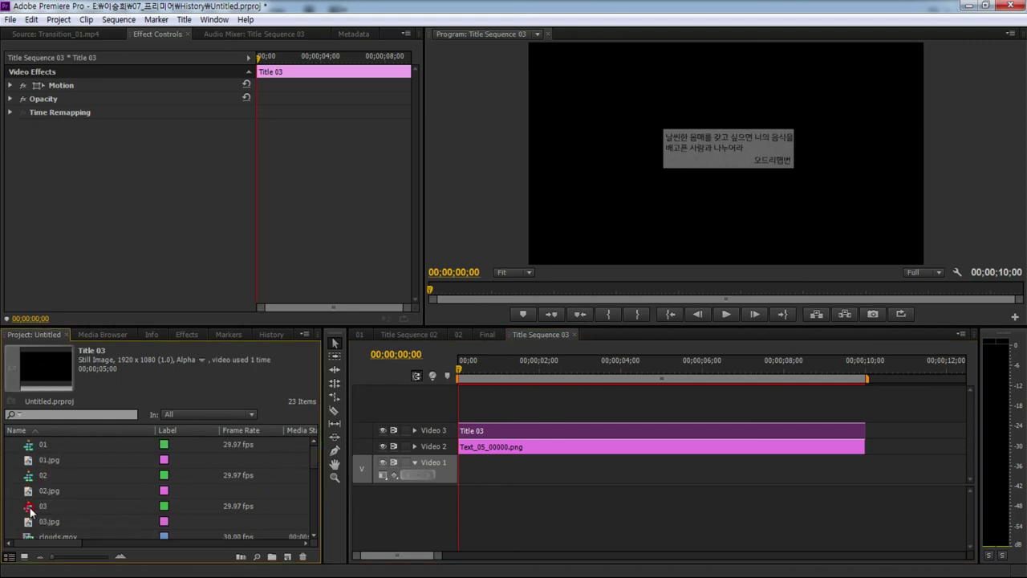
{"action": "left_click", "coordinate": [29, 505]}
{"action": "double_click", "coordinate": [29, 506]}
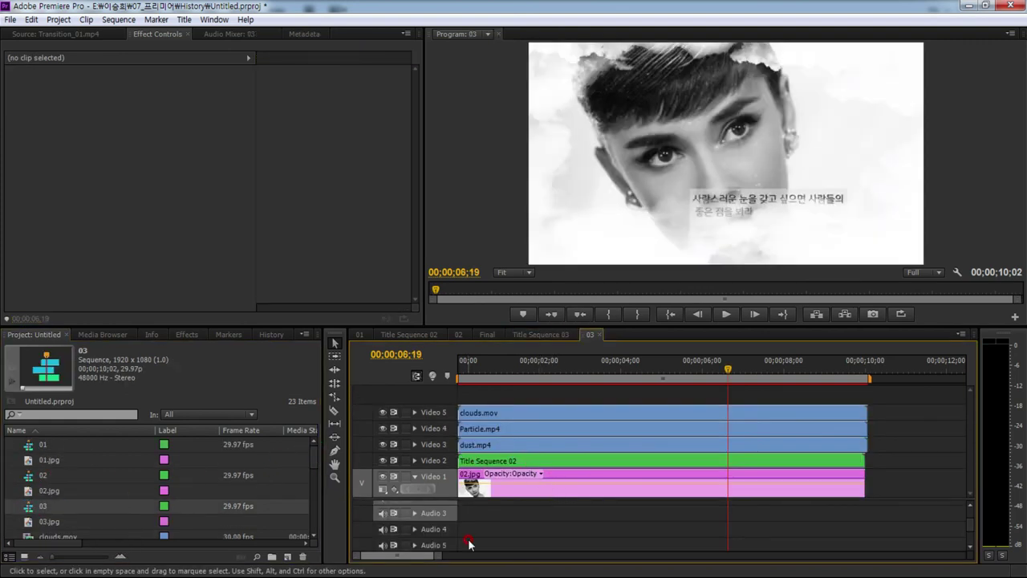
{"action": "left_click", "coordinate": [29, 523]}
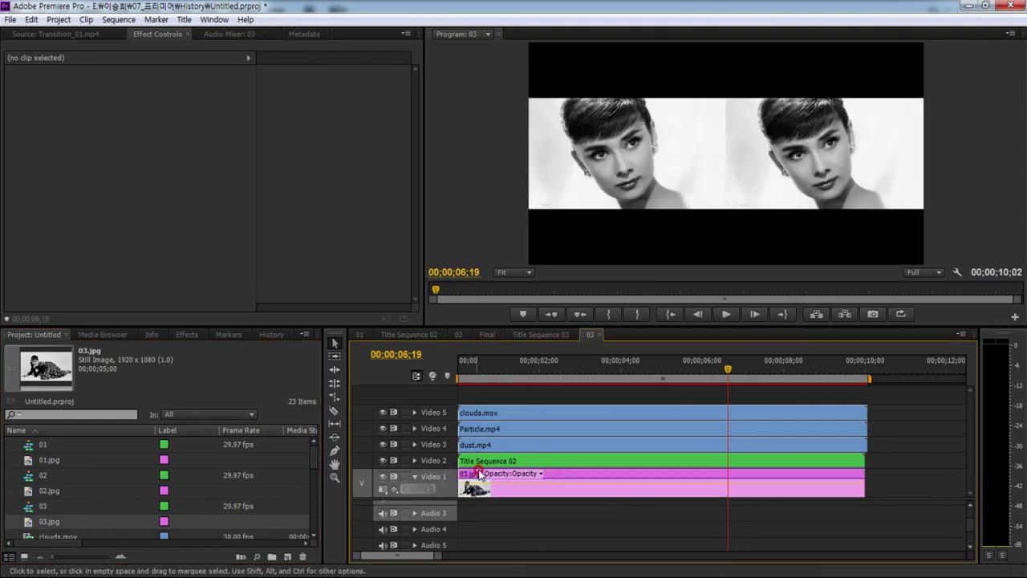
{"action": "left_click_drag", "start_coordinate": [29, 522], "coordinate": [474, 484]}
- Replace the title layer with Title Sequence 03, then switch to the Final sequence
{"action": "left_click_drag", "start_coordinate": [314, 452], "coordinate": [314, 504]}
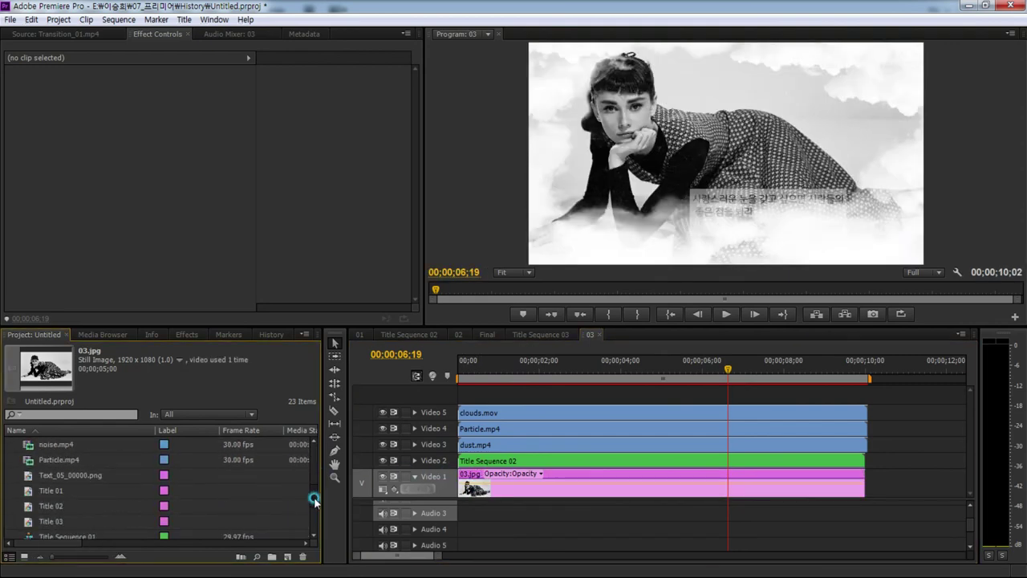
{"action": "scroll", "coordinate": [314, 504], "scroll_direction": "down", "scroll_amount": 2}
{"action": "left_click", "coordinate": [29, 506]}
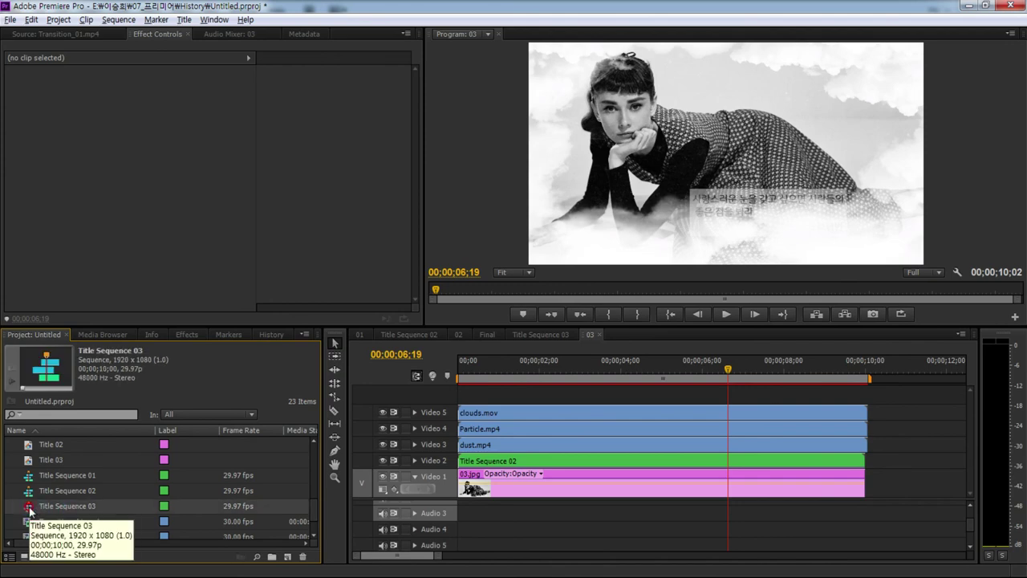
{"action": "left_click_drag", "start_coordinate": [347, 461], "coordinate": [461, 462]}
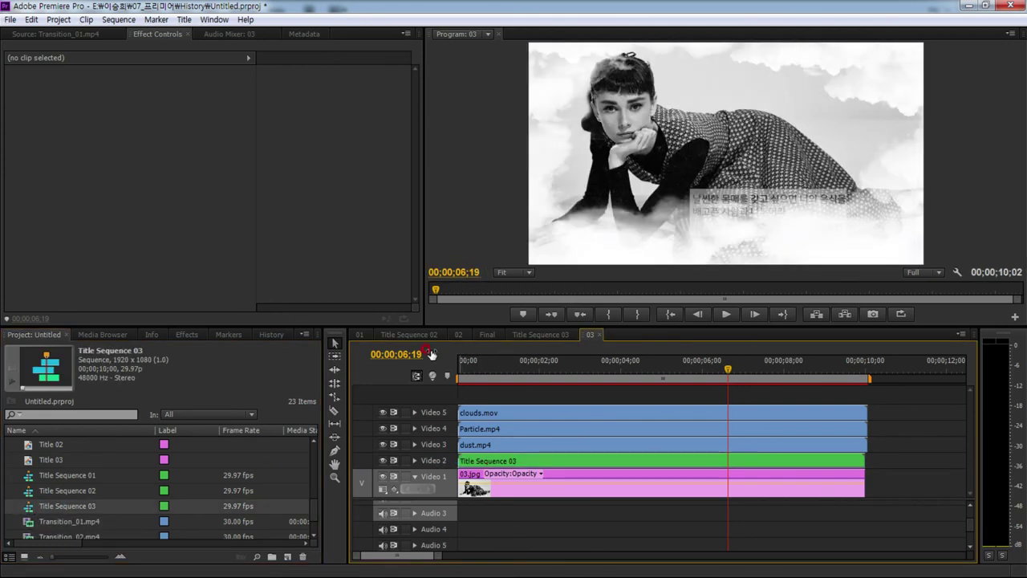
{"action": "left_click", "coordinate": [497, 338]}
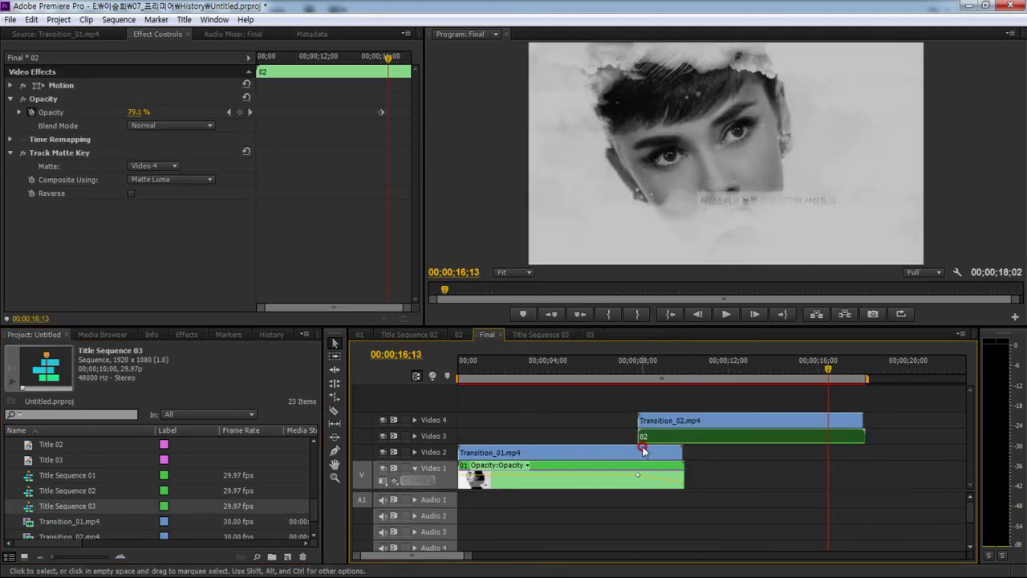
- Move the playhead to 16;00 and Alt-duplicate Transition_02 and 02 onto Video 5/6 there
{"action": "left_click", "coordinate": [414, 359]}
{"action": "type", "text": "1600"}
{"action": "key", "text": "Return"}
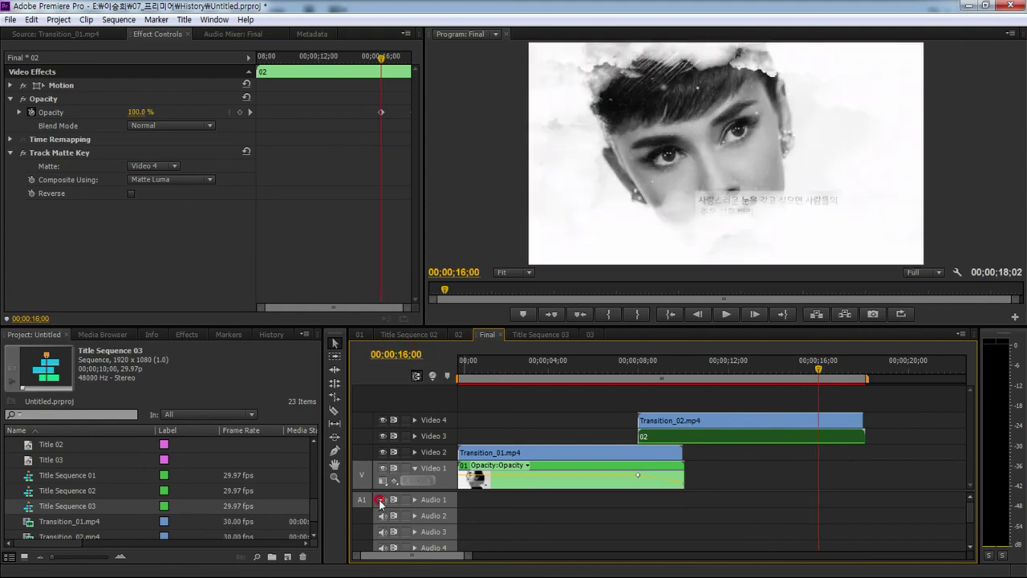
{"action": "left_click_drag", "start_coordinate": [888, 397], "coordinate": [825, 438]}
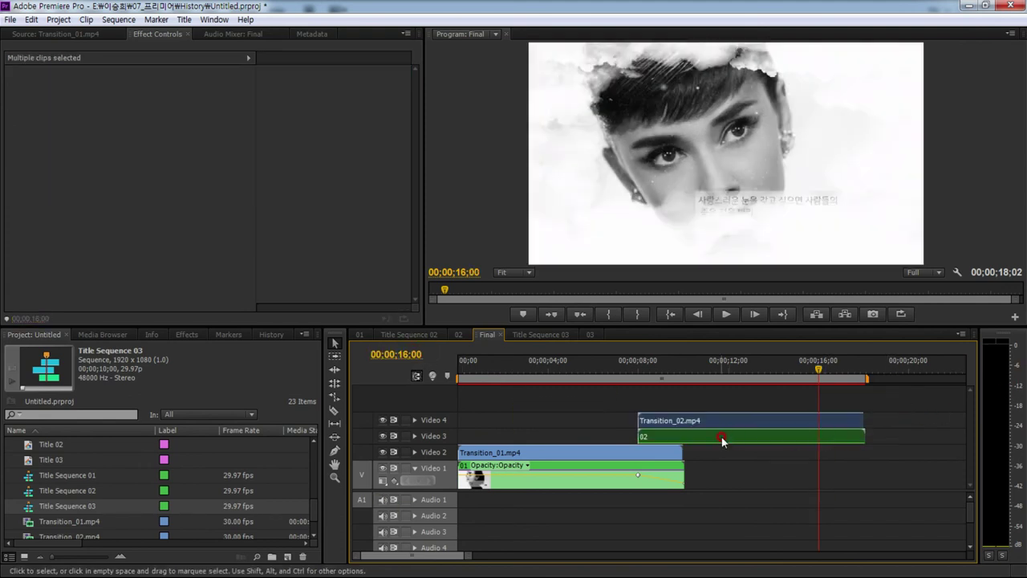
{"action": "left_click_drag", "start_coordinate": [713, 441], "coordinate": [872, 410]}
{"action": "key", "text": "minus"}
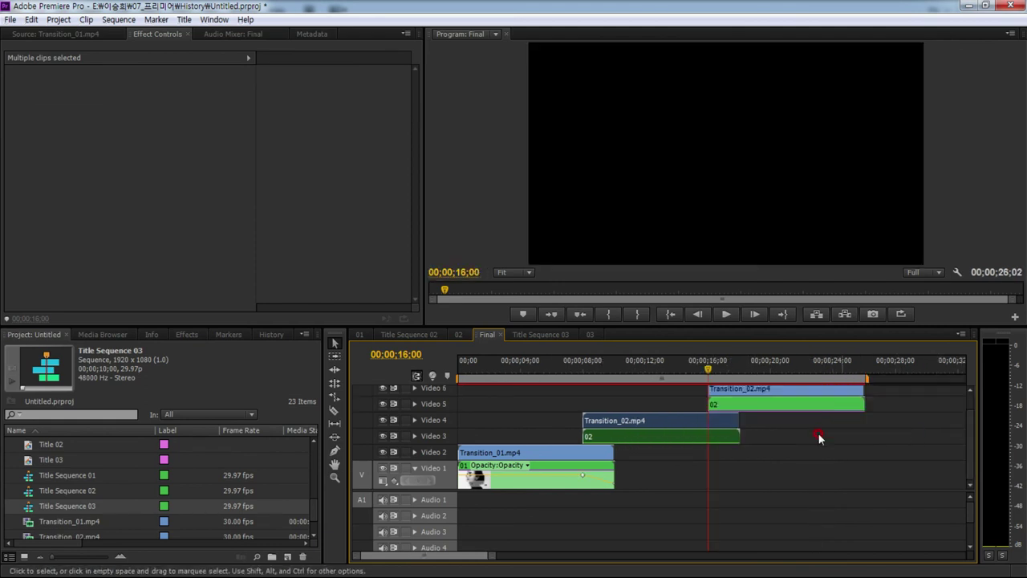
- Replace the copies with sequence 03 on Video 5 and Transition_03.mp4 above it
{"action": "left_click", "coordinate": [71, 463]}
{"action": "scroll", "coordinate": [71, 463], "scroll_direction": "up", "scroll_amount": 5}
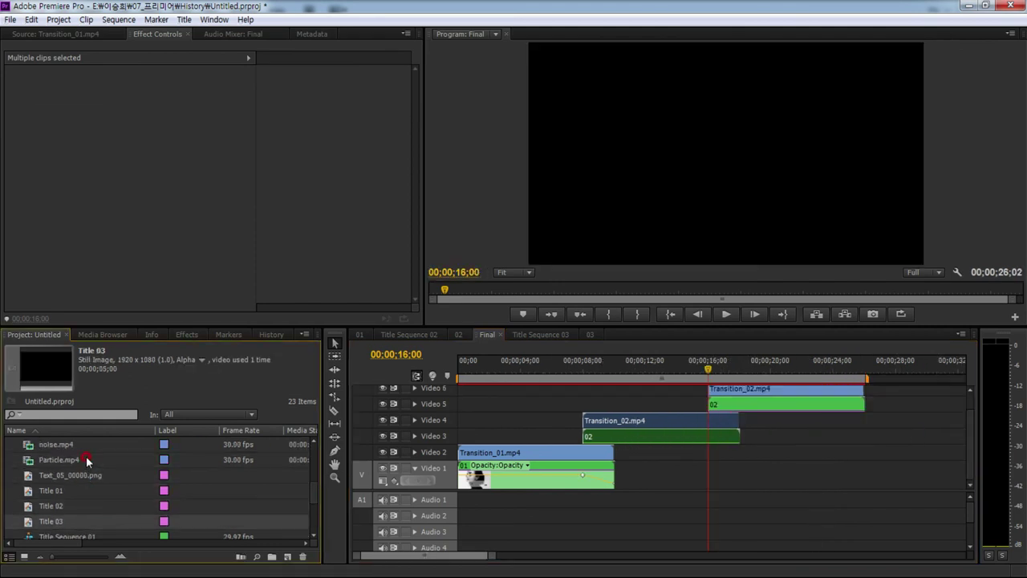
{"action": "left_click_drag", "start_coordinate": [43, 508], "coordinate": [740, 407]}
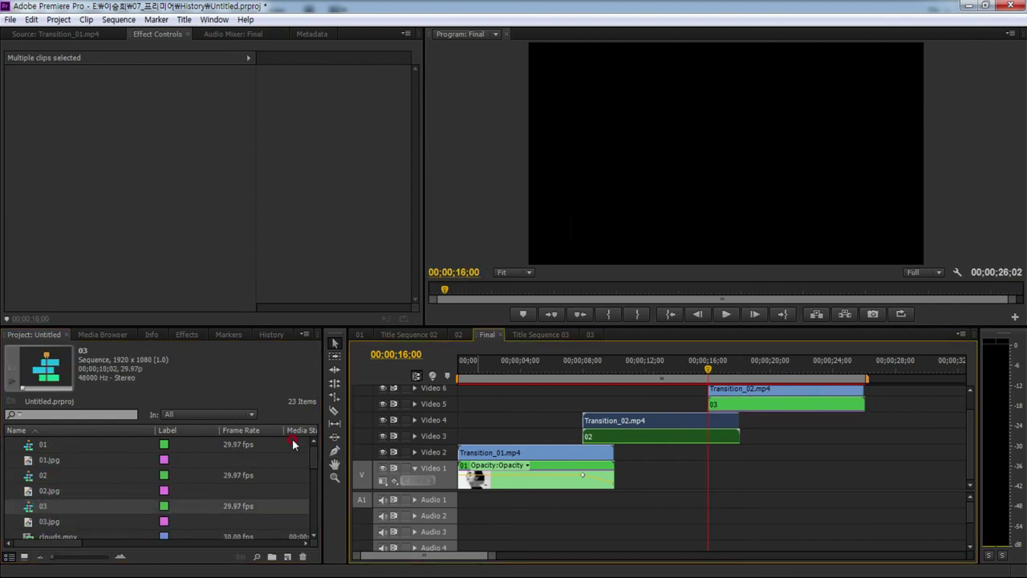
{"action": "left_click_drag", "start_coordinate": [316, 465], "coordinate": [321, 488]}
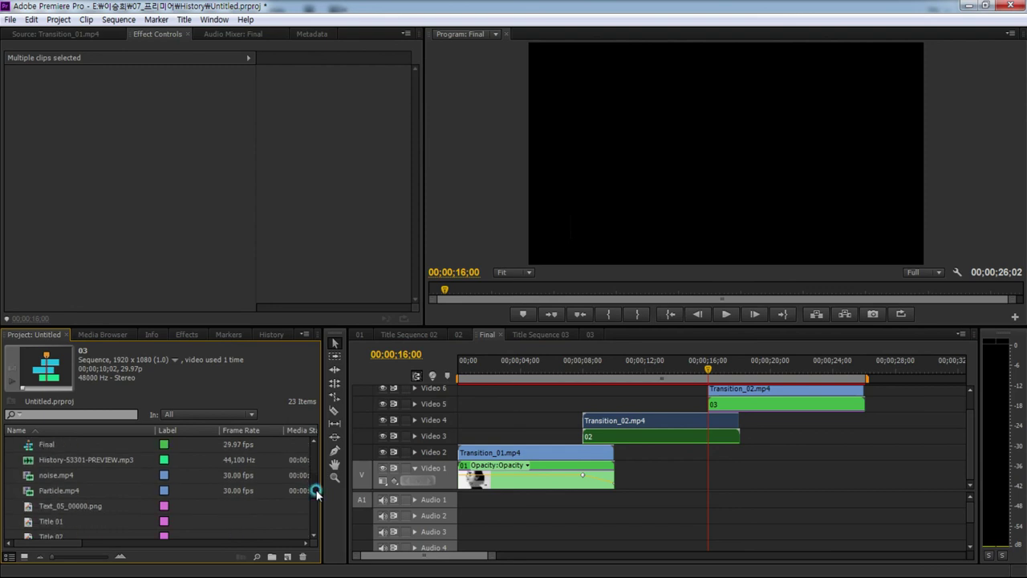
{"action": "scroll", "coordinate": [63, 482], "scroll_direction": "down", "scroll_amount": 1}
{"action": "left_click_drag", "start_coordinate": [80, 506], "coordinate": [549, 409]}
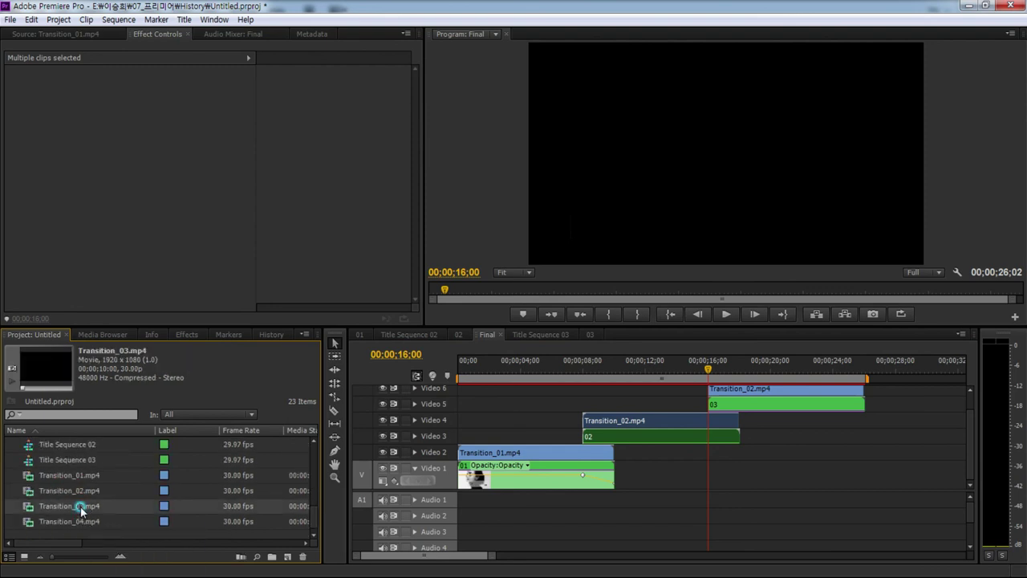
{"action": "left_click_drag", "start_coordinate": [549, 408], "coordinate": [711, 390]}
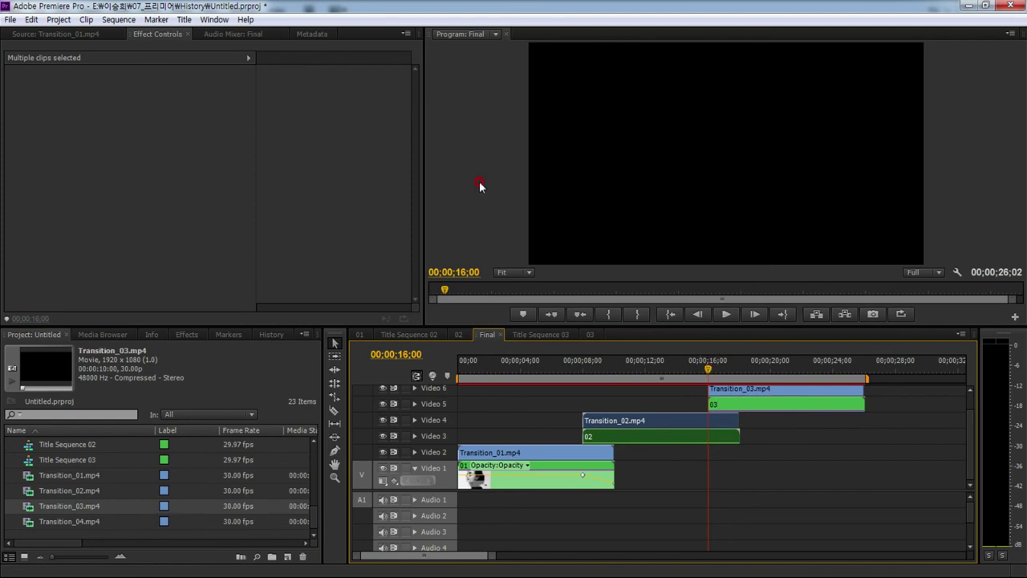
{"action": "key", "text": "grave"}
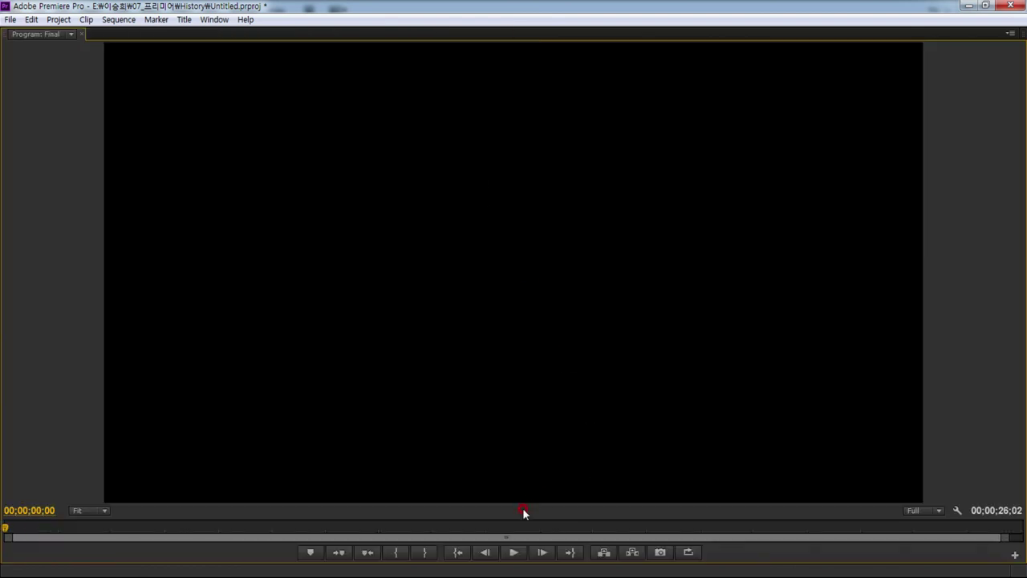
- Play the Final sequence in the maximized monitor to 00;00;19;03, then restore the panel layout
{"action": "key", "text": "space"}
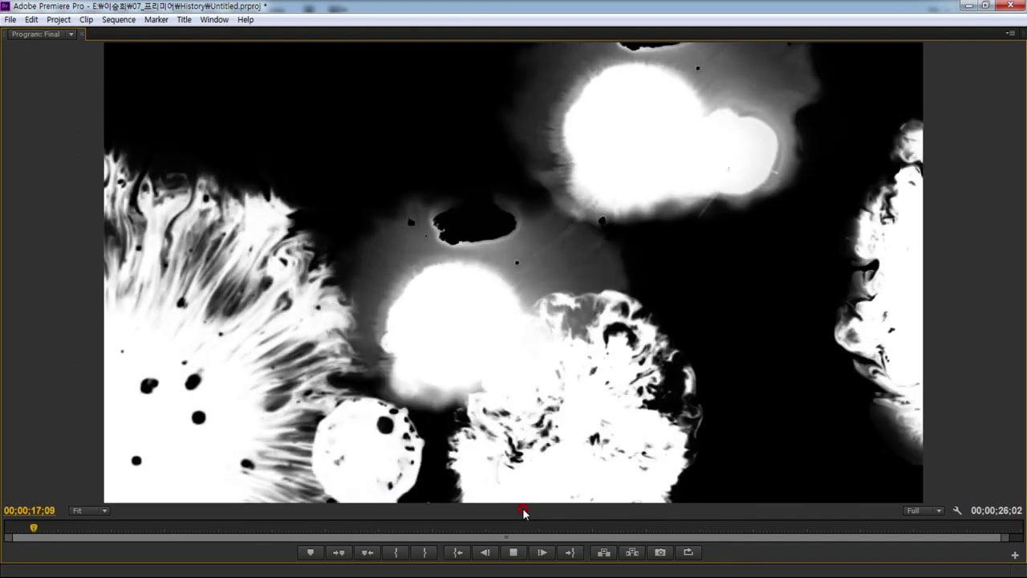
{"action": "key", "text": "space"}
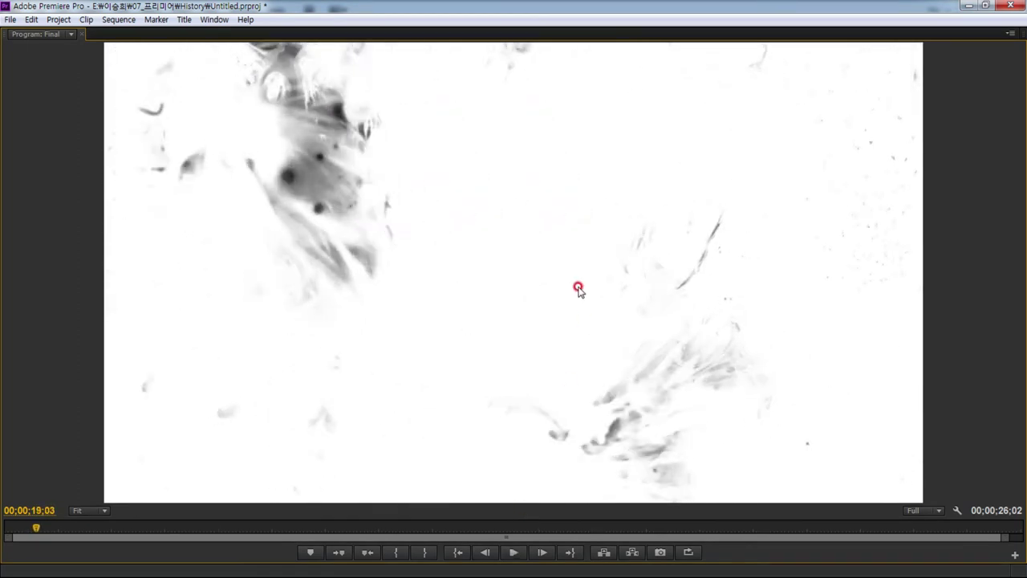
{"action": "key", "text": "grave"}
{"action": "left_click", "coordinate": [760, 403]}
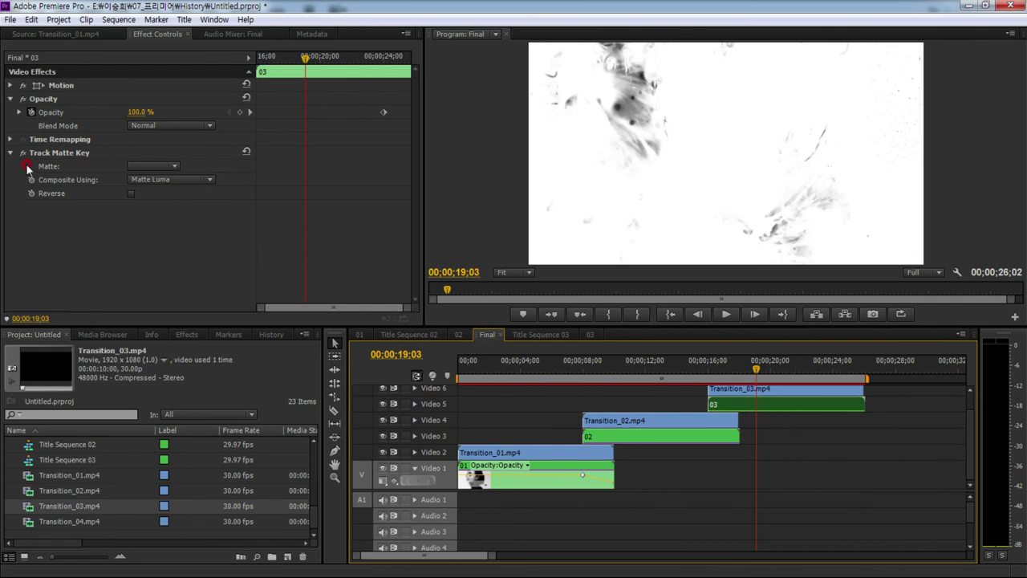
- Set the 03 clip's Track Matte Key matte to Video 6 and move the playhead back to about 15 seconds
{"action": "left_click", "coordinate": [130, 169]}
{"action": "left_click", "coordinate": [166, 200]}
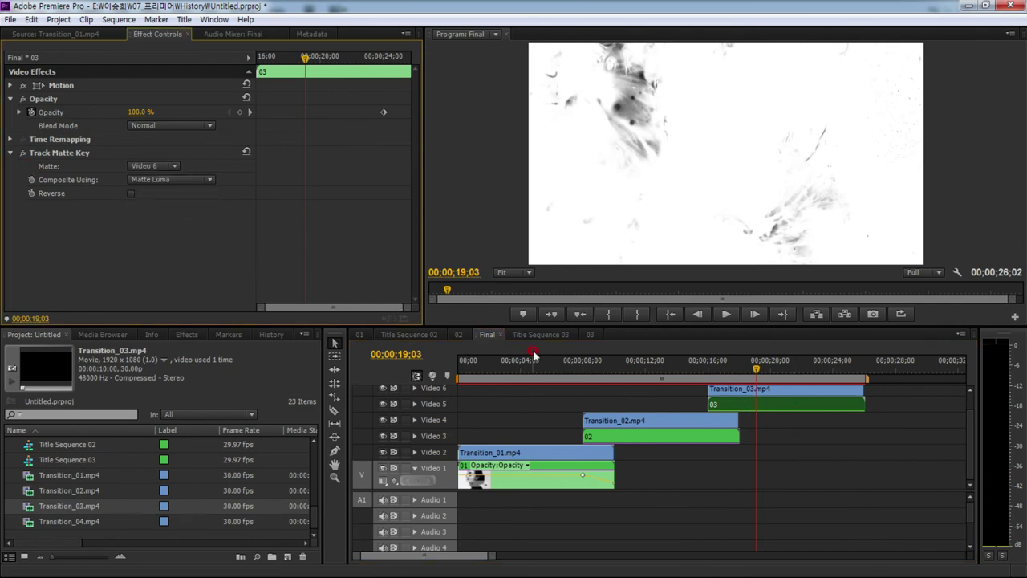
{"action": "left_click_drag", "start_coordinate": [714, 370], "coordinate": [701, 371]}
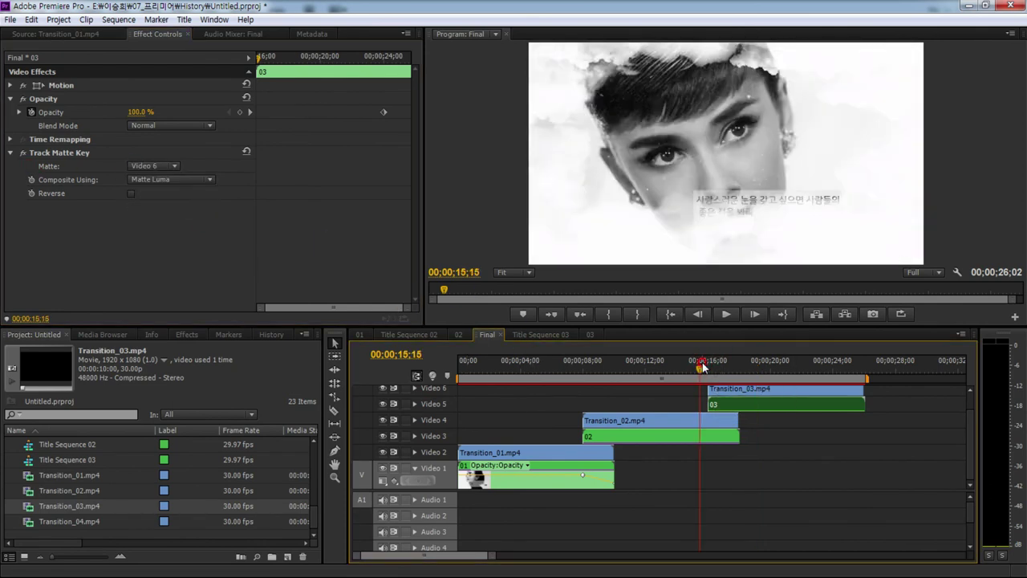
{"action": "key", "text": "grave"}
{"action": "key", "text": "grave"}
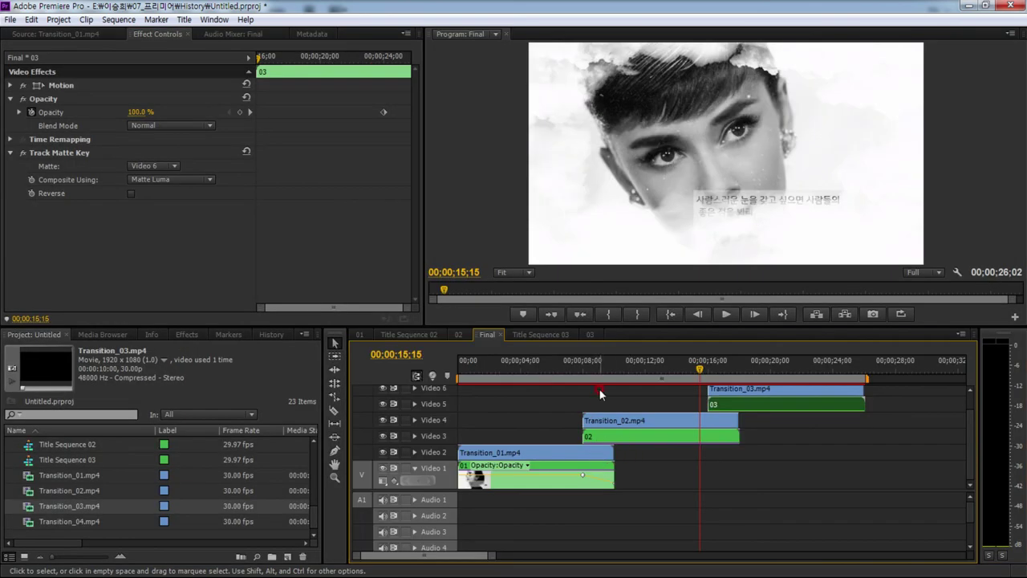
{"action": "key", "text": "grave"}
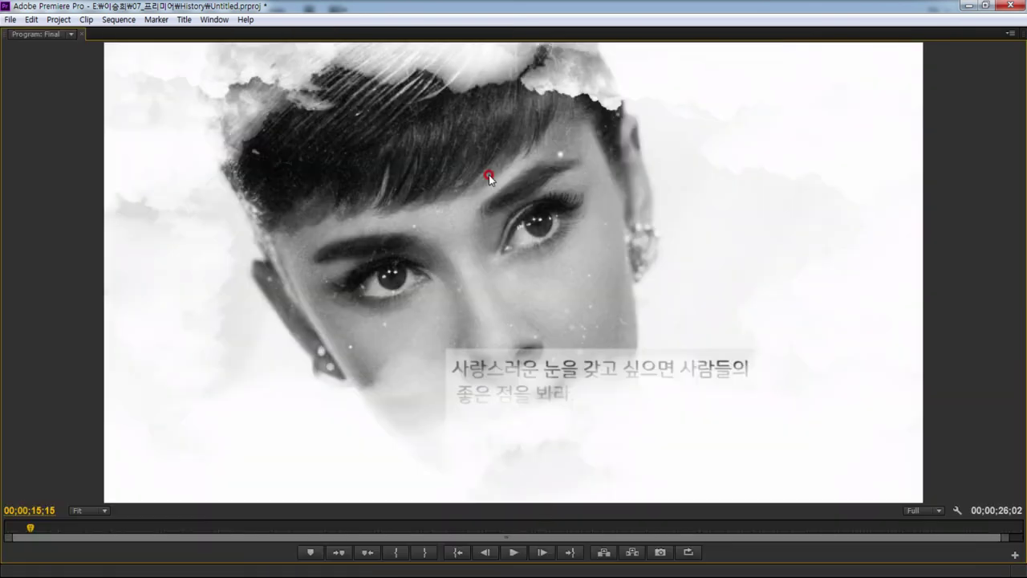
- Play the third slide's ink transition through to 00;00;25;02 and restore the panel layout
{"action": "key", "text": "space"}
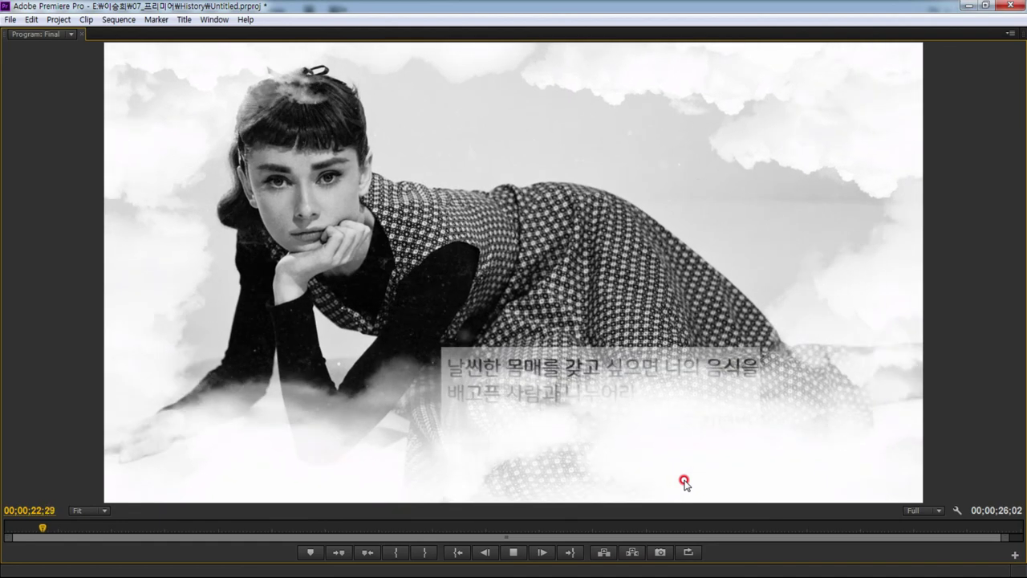
{"action": "key", "text": "space"}
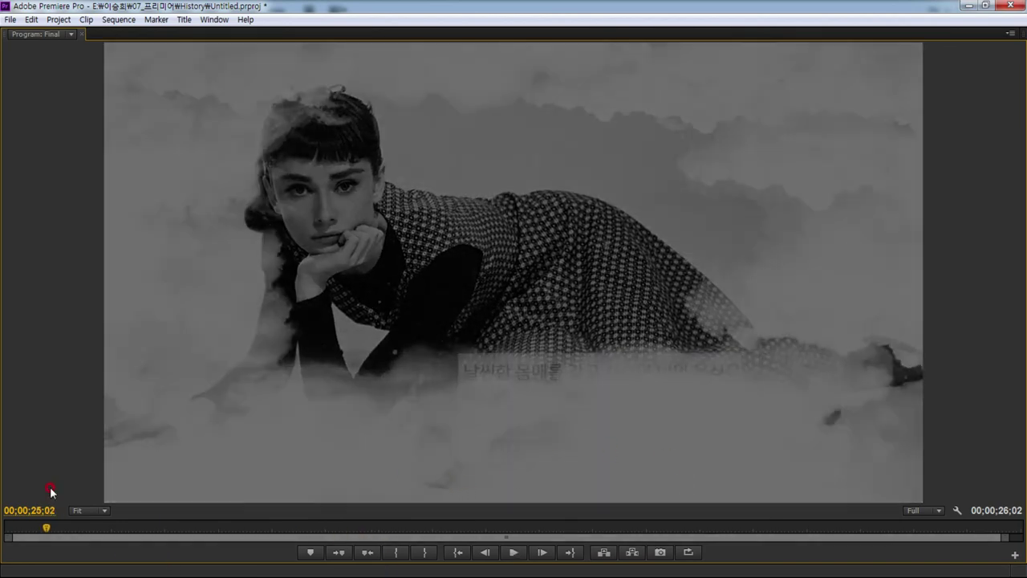
{"action": "key", "text": "grave"}
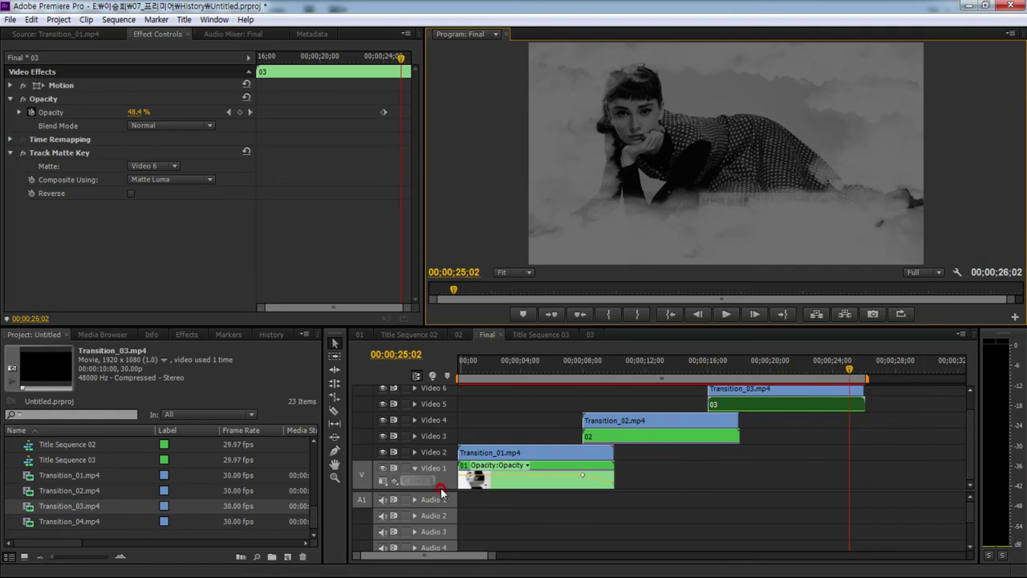
{"action": "scroll", "coordinate": [441, 491], "scroll_direction": "up", "scroll_amount": 1}
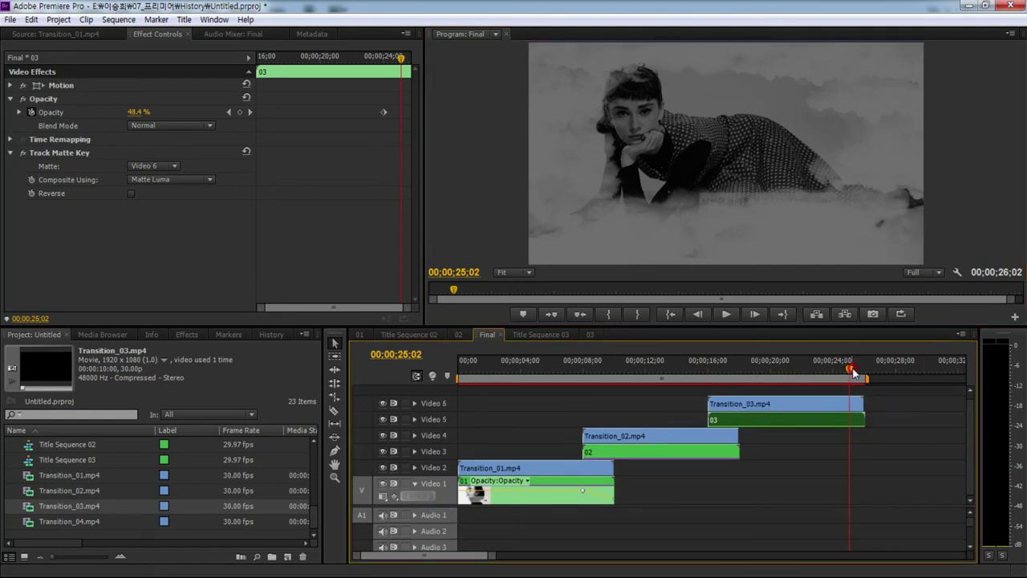
{"action": "left_click_drag", "start_coordinate": [853, 371], "coordinate": [752, 374]}
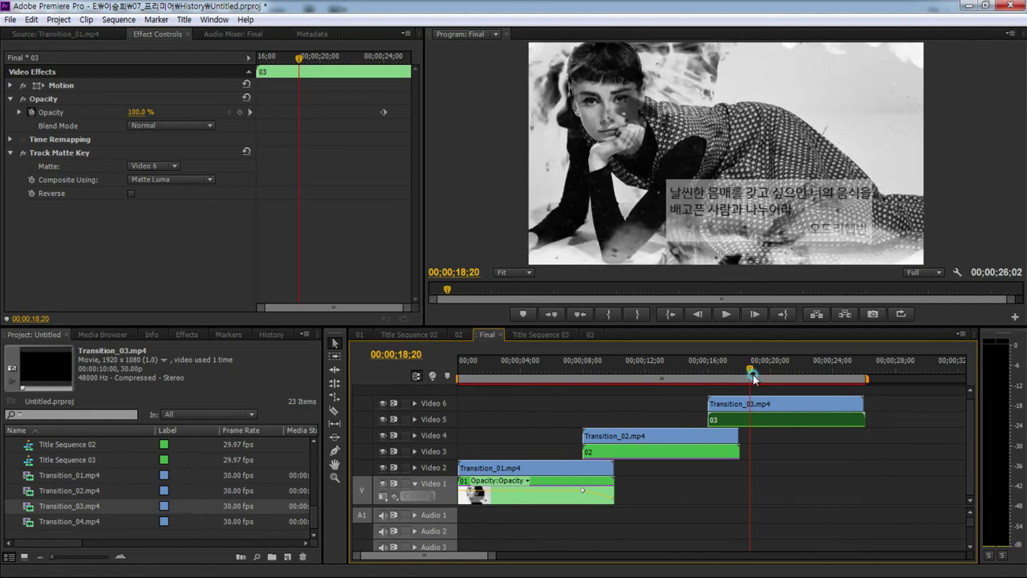
{"action": "left_click_drag", "start_coordinate": [751, 374], "coordinate": [787, 380]}
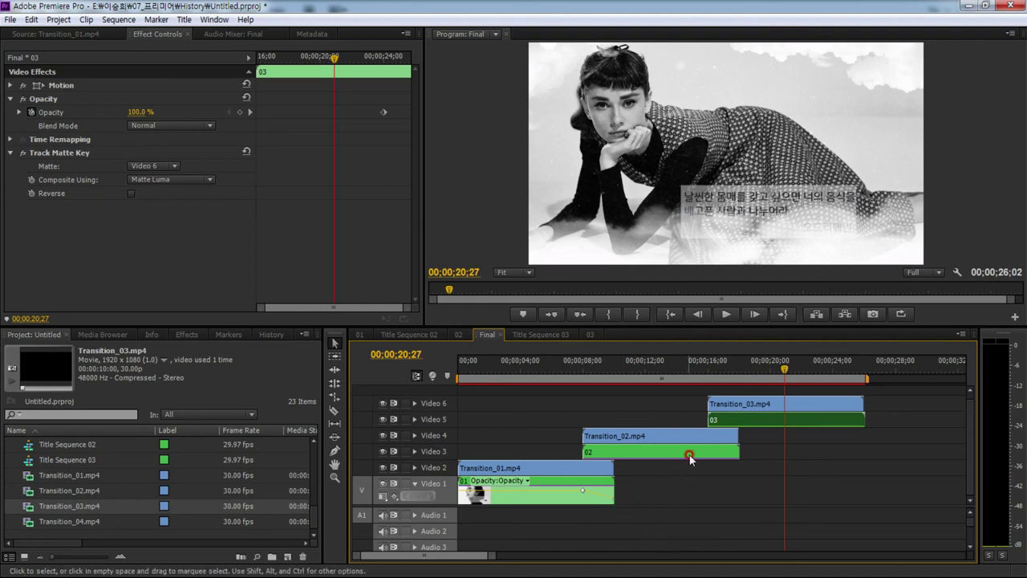
{"action": "left_click_drag", "start_coordinate": [784, 369], "coordinate": [445, 381]}
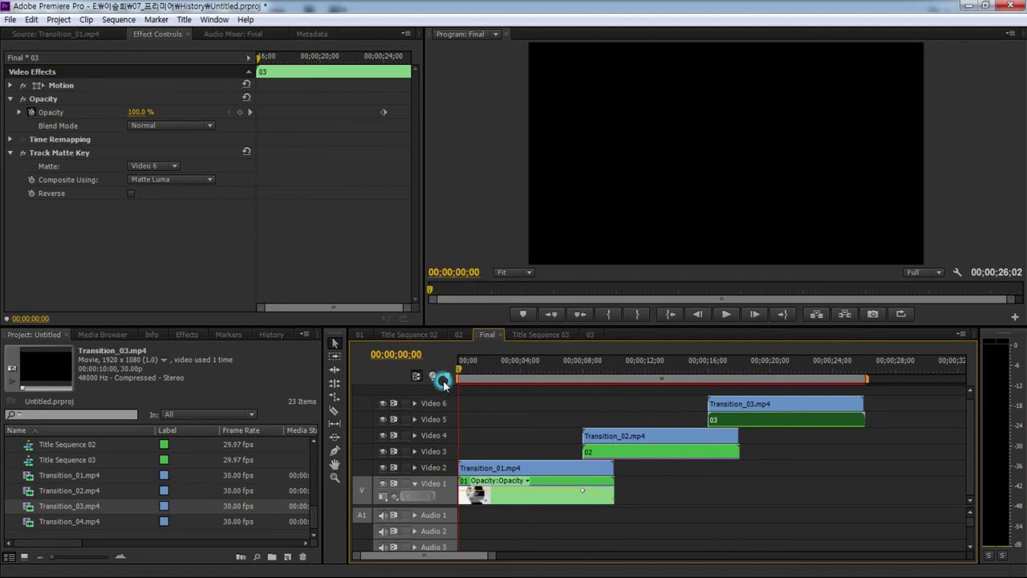